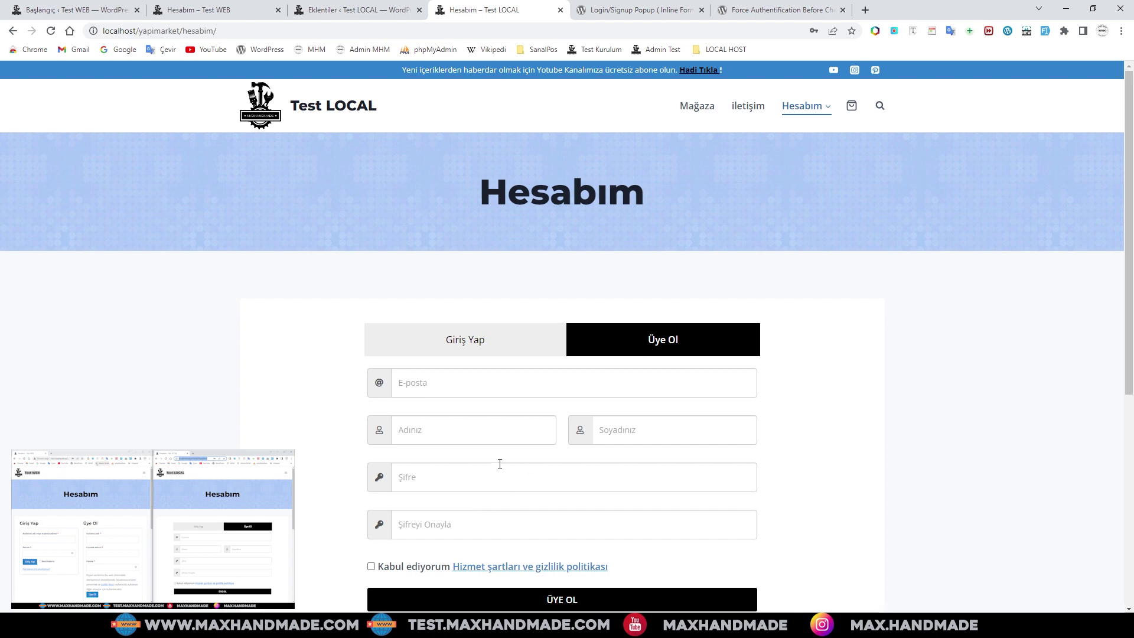
- Switch the local Hesabım form to Giriş Yap, then view the Test WEB account page
{"action": "left_click", "coordinate": [463, 343]}
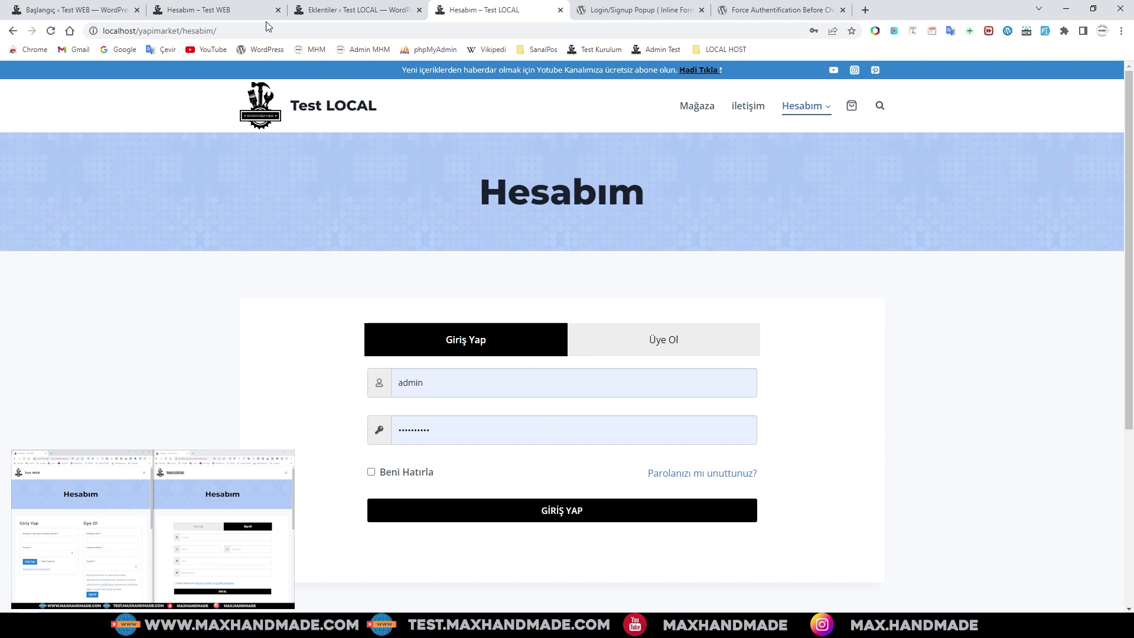
{"action": "left_click", "coordinate": [192, 12]}
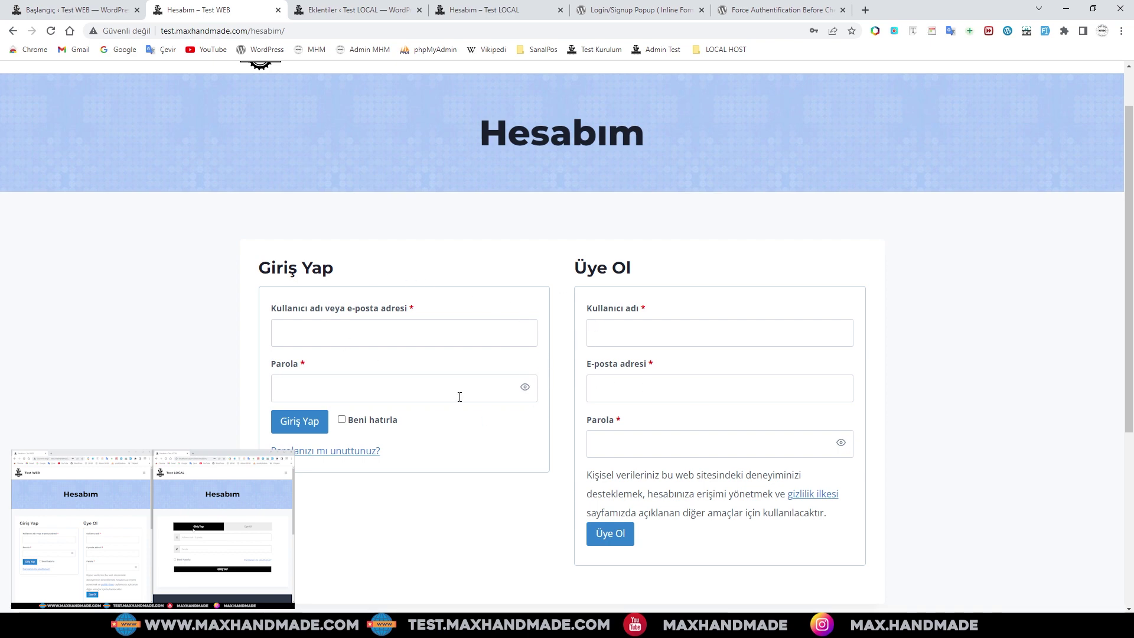
- Look over the Login/Signup Popup plugin page, then return to the Test LOCAL Hesabım page
{"action": "left_click", "coordinate": [503, 10]}
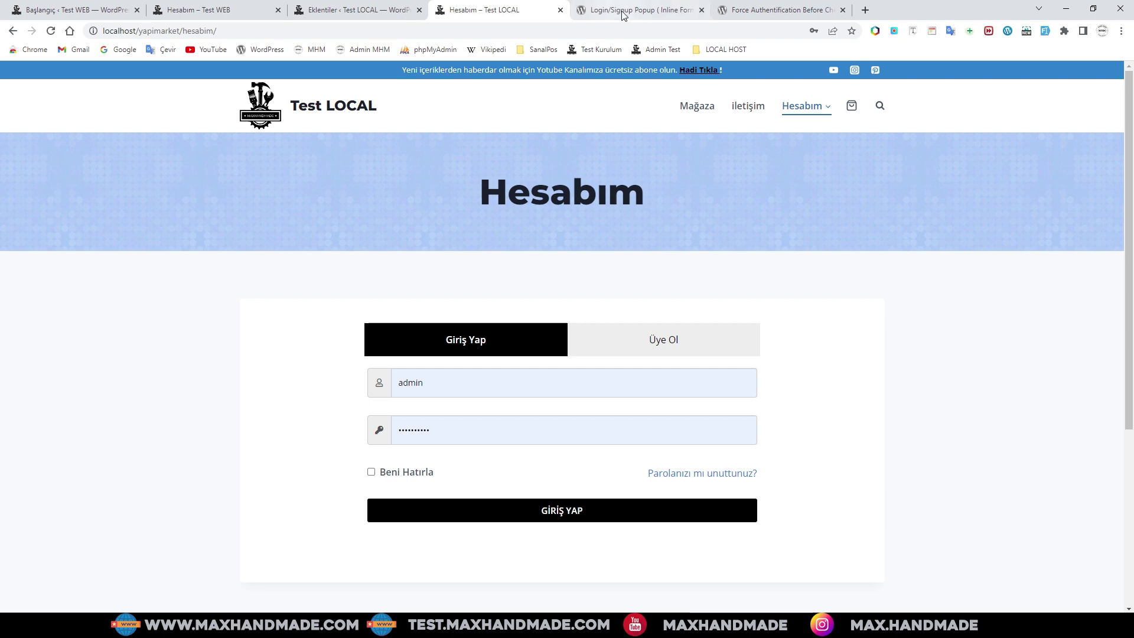
{"action": "left_click", "coordinate": [641, 10]}
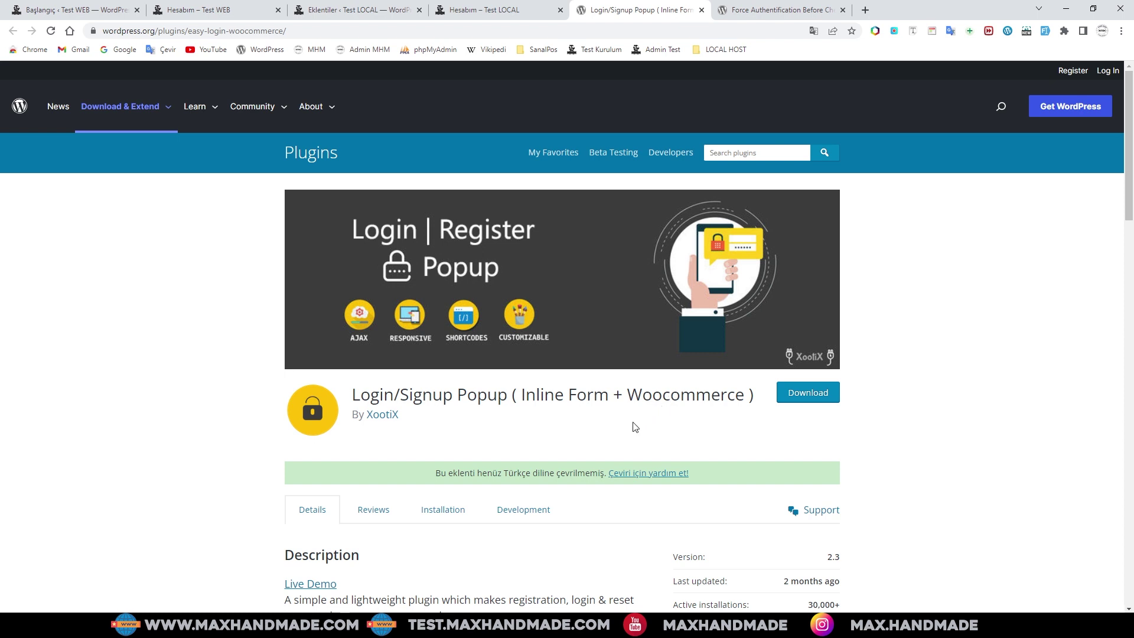
{"action": "left_click", "coordinate": [479, 10]}
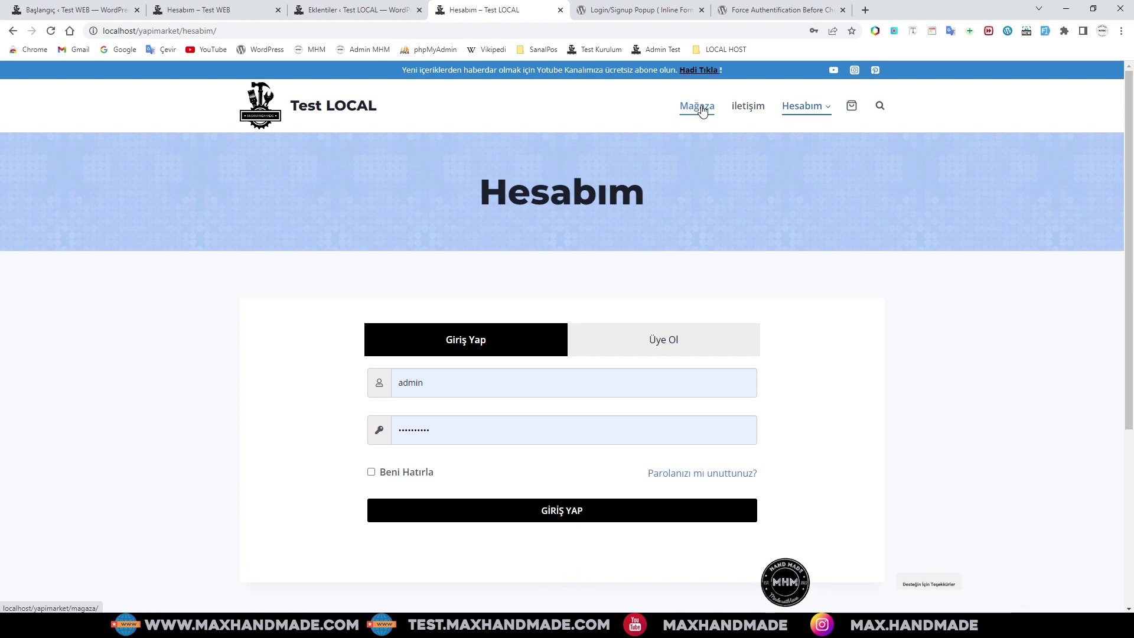
- Add the AEG KS12-1 saw from Mağaza to the Test LOCAL cart and proceed to checkout
{"action": "left_click", "coordinate": [695, 112]}
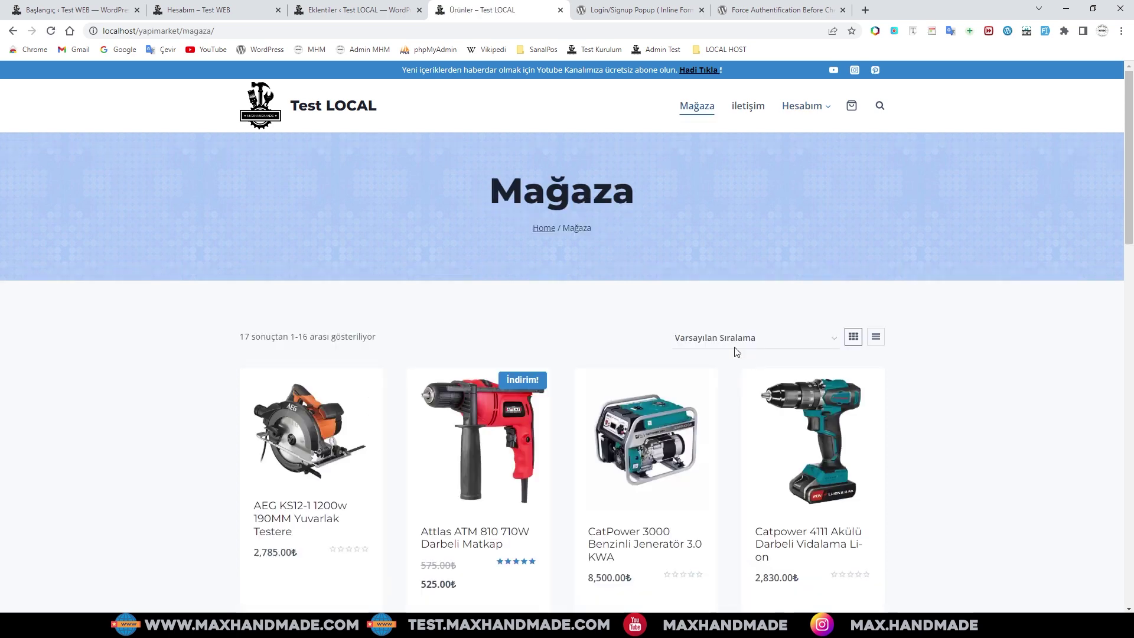
{"action": "scroll", "coordinate": [540, 362], "scroll_direction": "down", "scroll_amount": 3}
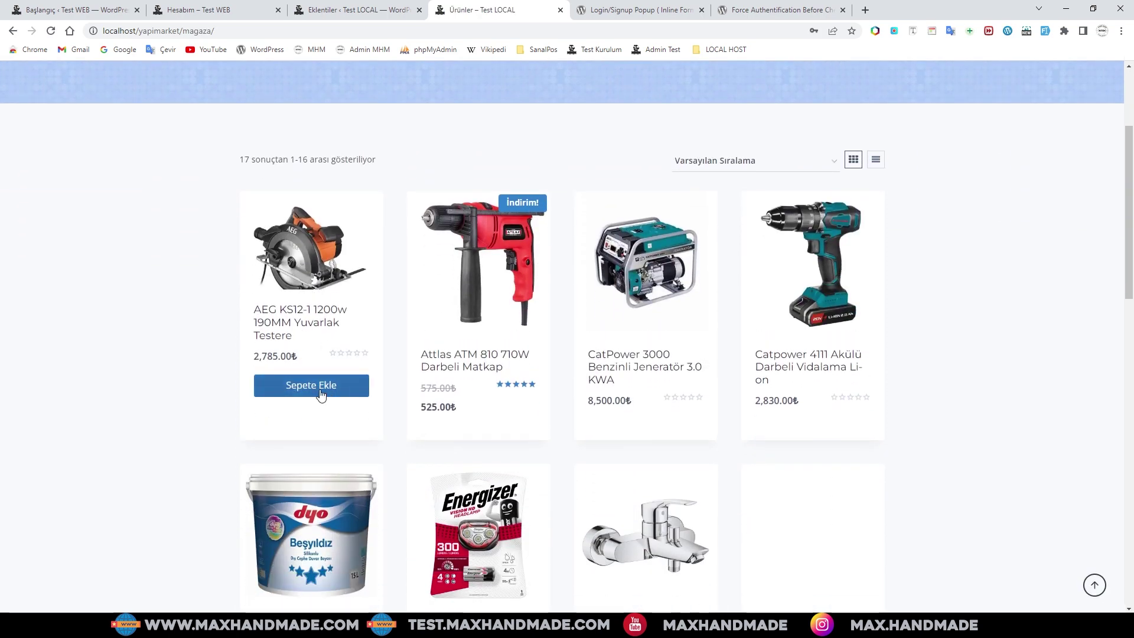
{"action": "left_click", "coordinate": [311, 387]}
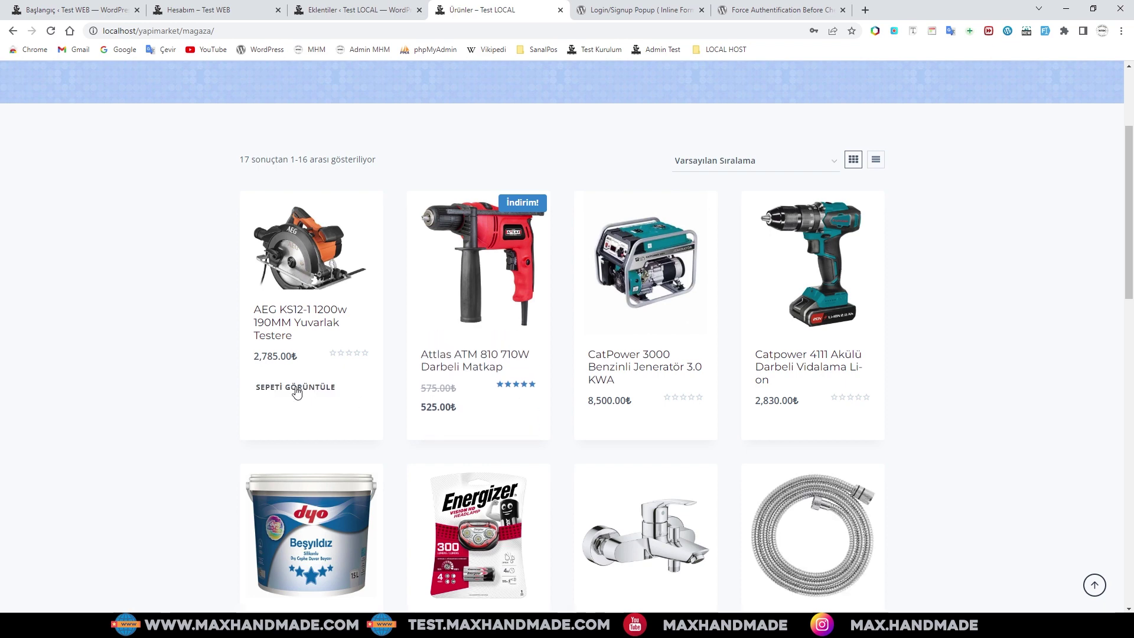
{"action": "left_click", "coordinate": [295, 387]}
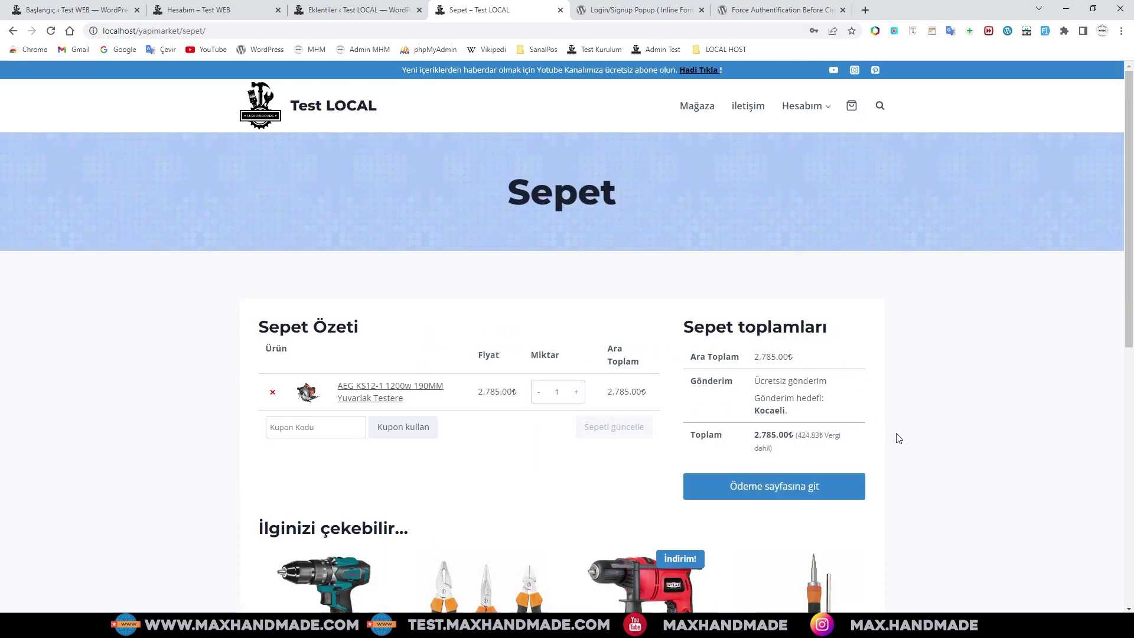
{"action": "scroll", "coordinate": [909, 465], "scroll_direction": "down", "scroll_amount": 2}
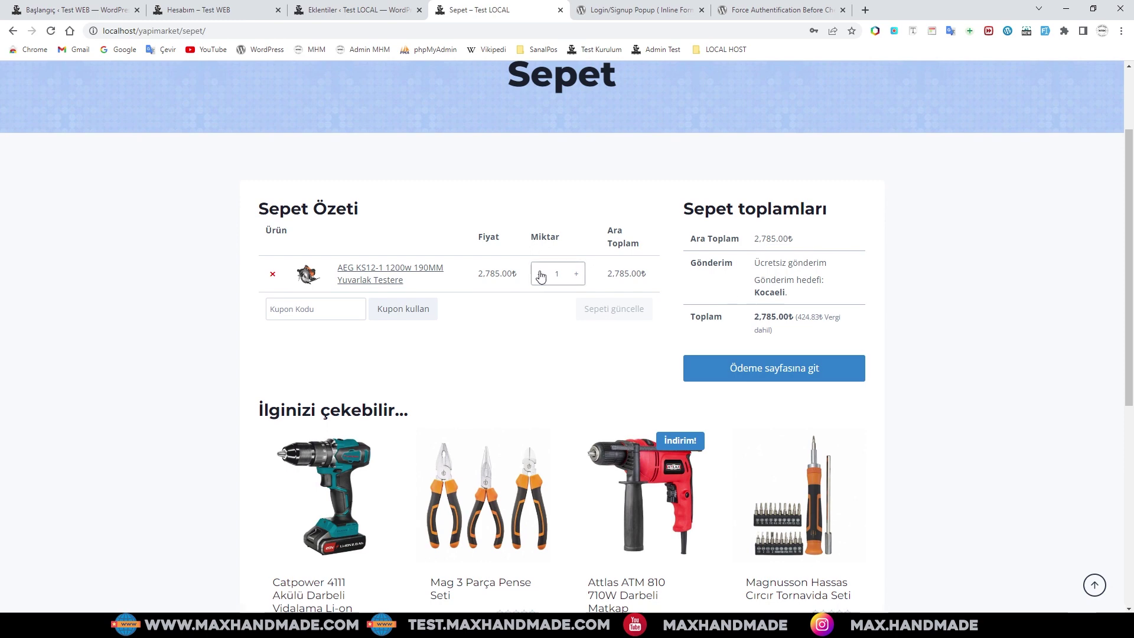
{"action": "left_click", "coordinate": [777, 375]}
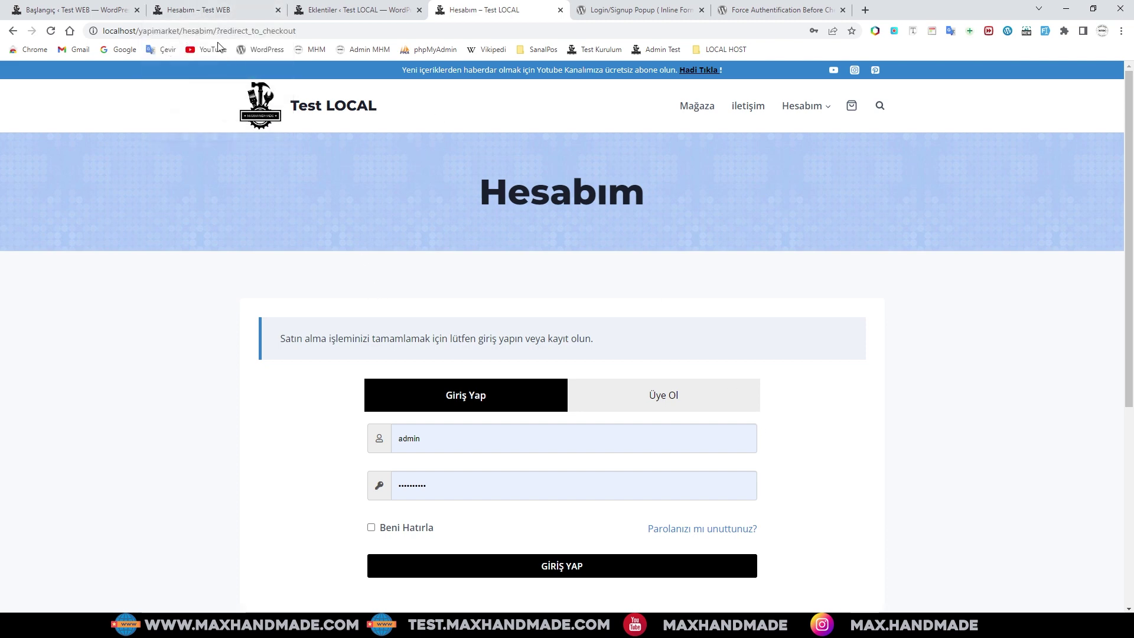
- Compare the Test WEB and Test LOCAL addresses and site titles, then open the Test WEB Mağaza page
{"action": "left_click", "coordinate": [196, 10]}
{"action": "scroll", "coordinate": [418, 144], "scroll_direction": "up", "scroll_amount": 1}
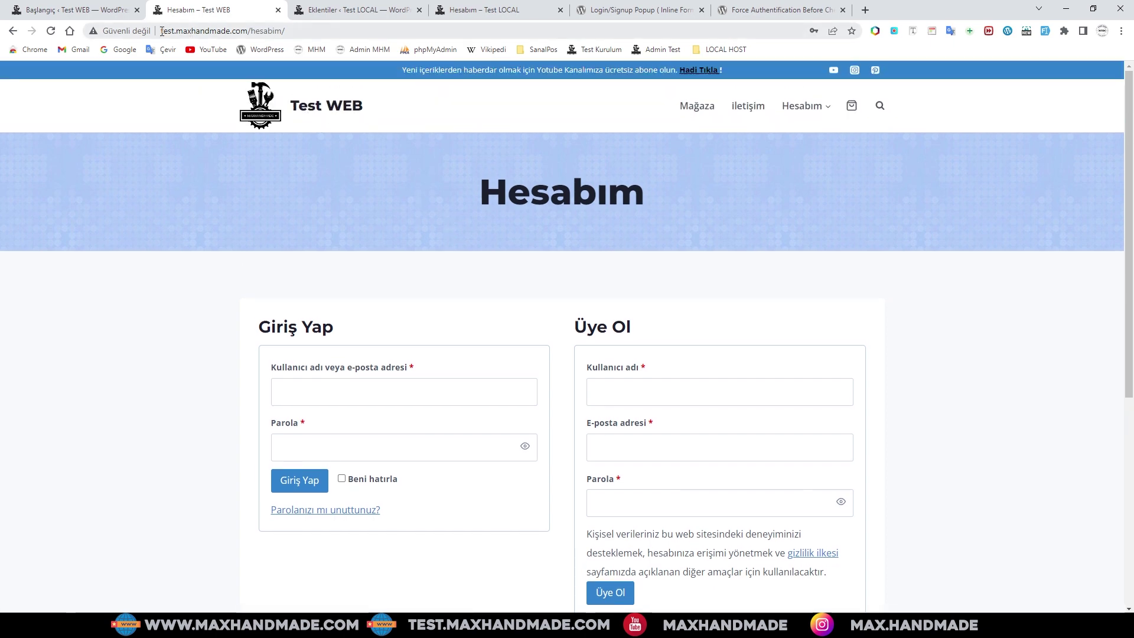
{"action": "left_click", "coordinate": [292, 32]}
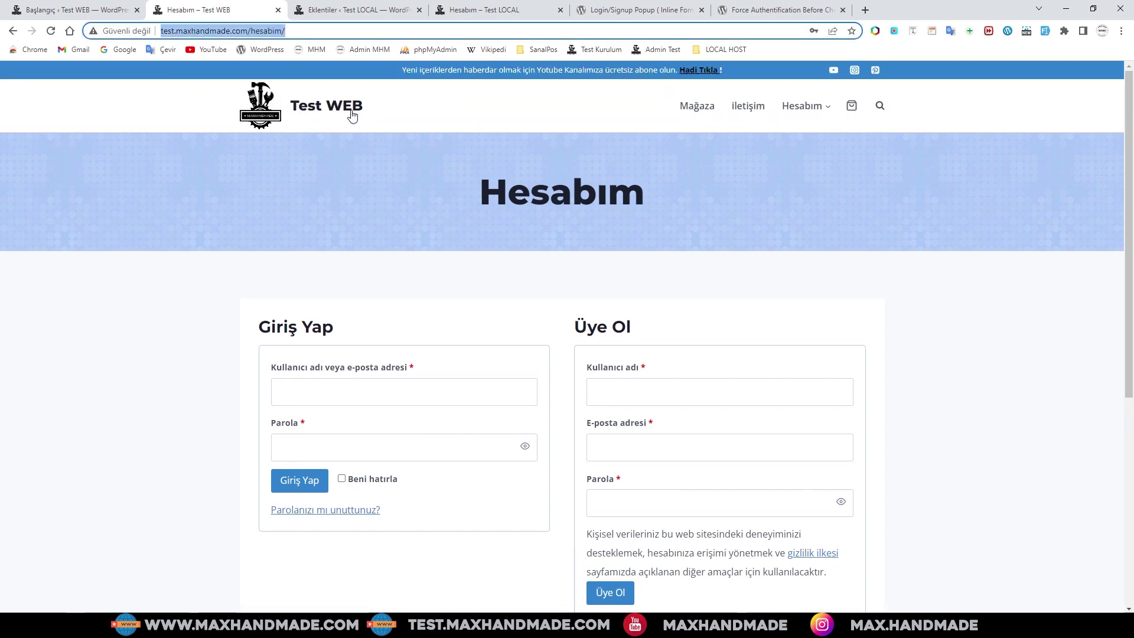
{"action": "left_click_drag", "start_coordinate": [371, 112], "coordinate": [294, 114]}
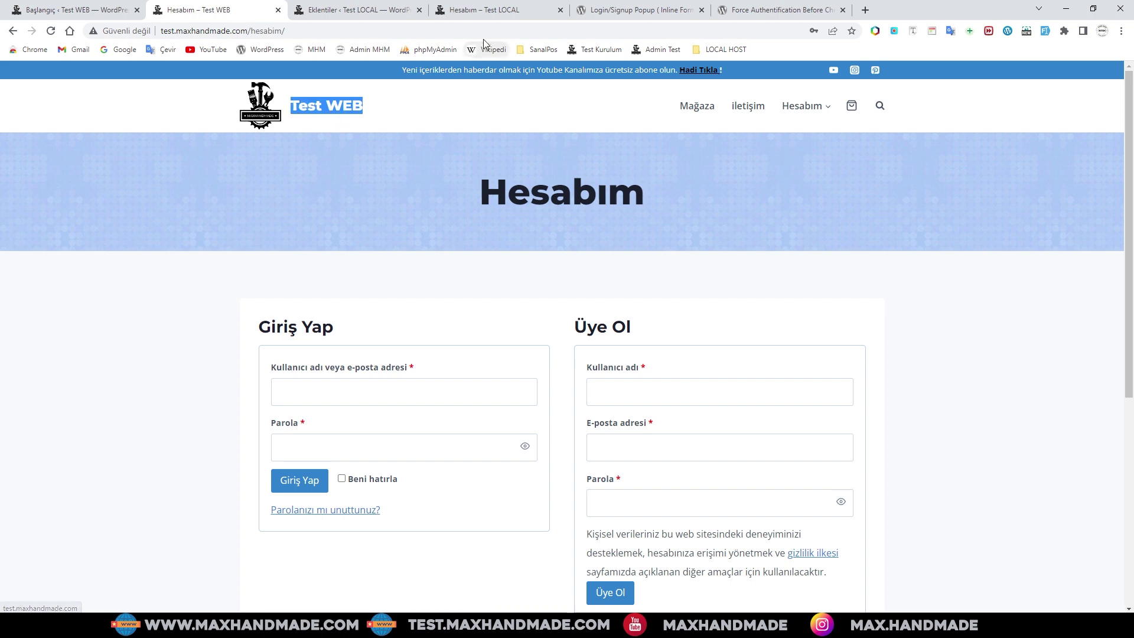
{"action": "left_click", "coordinate": [477, 12]}
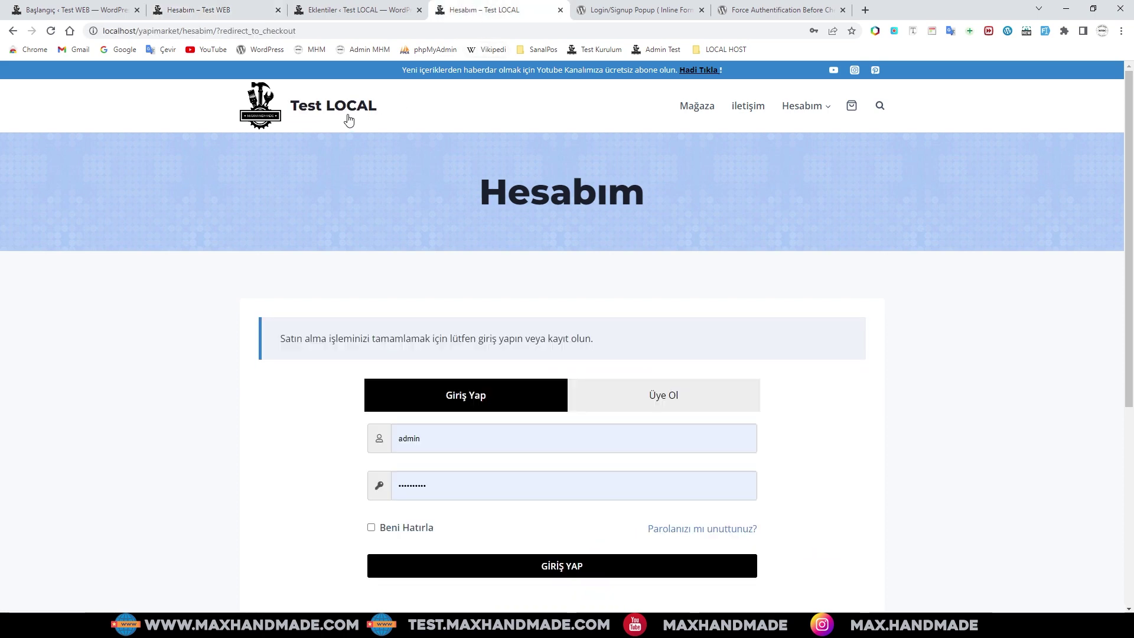
{"action": "left_click_drag", "start_coordinate": [384, 109], "coordinate": [290, 108]}
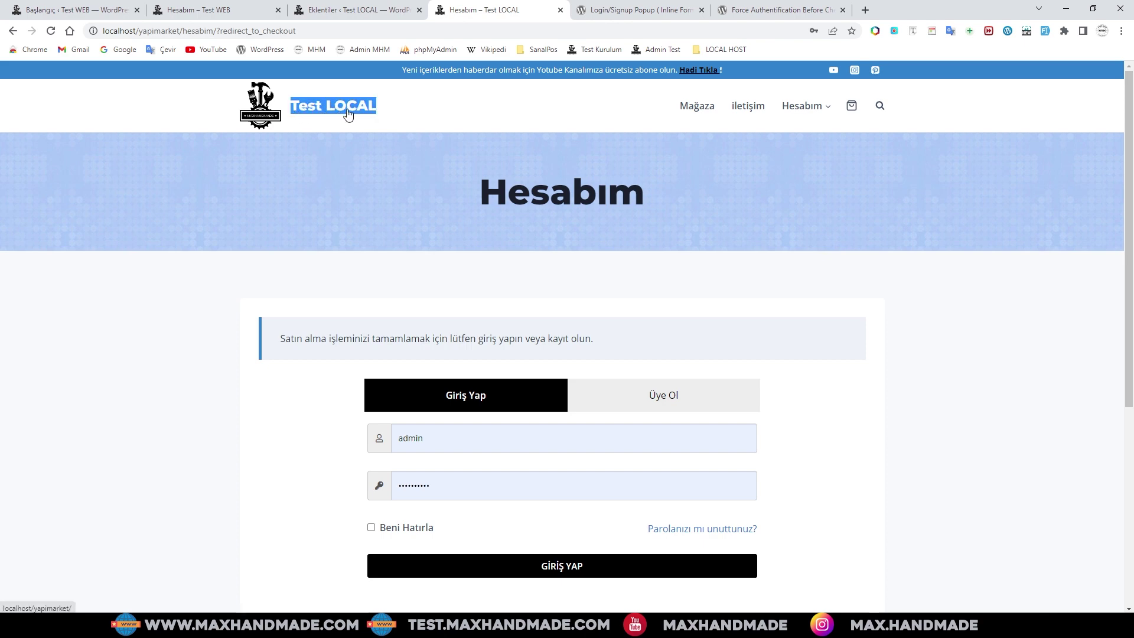
{"action": "left_click", "coordinate": [202, 10]}
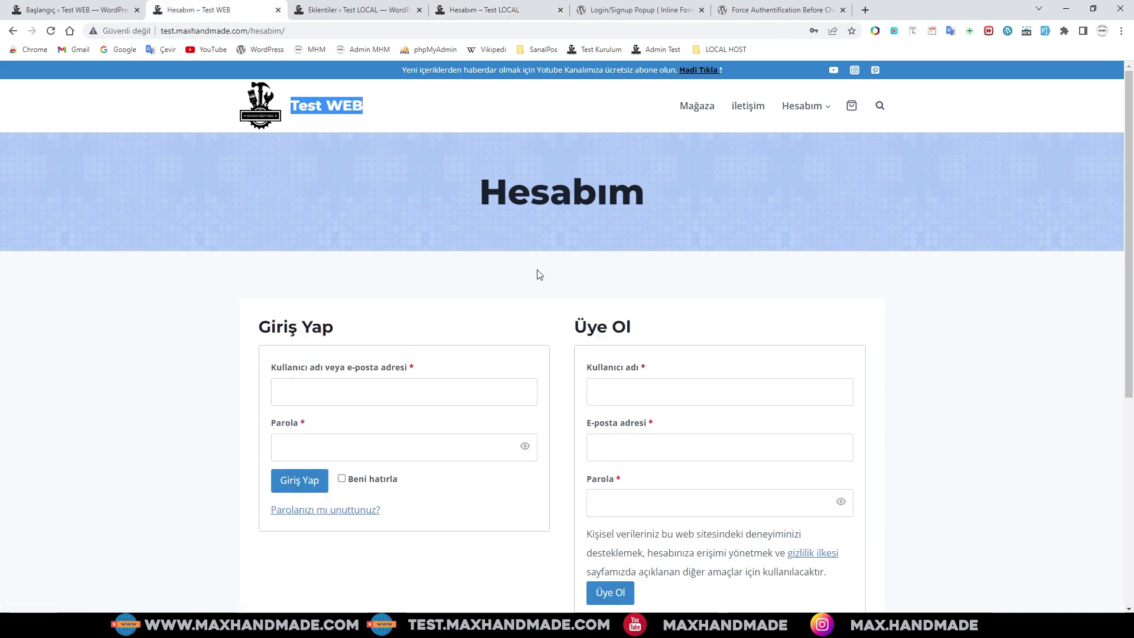
{"action": "left_click", "coordinate": [697, 108]}
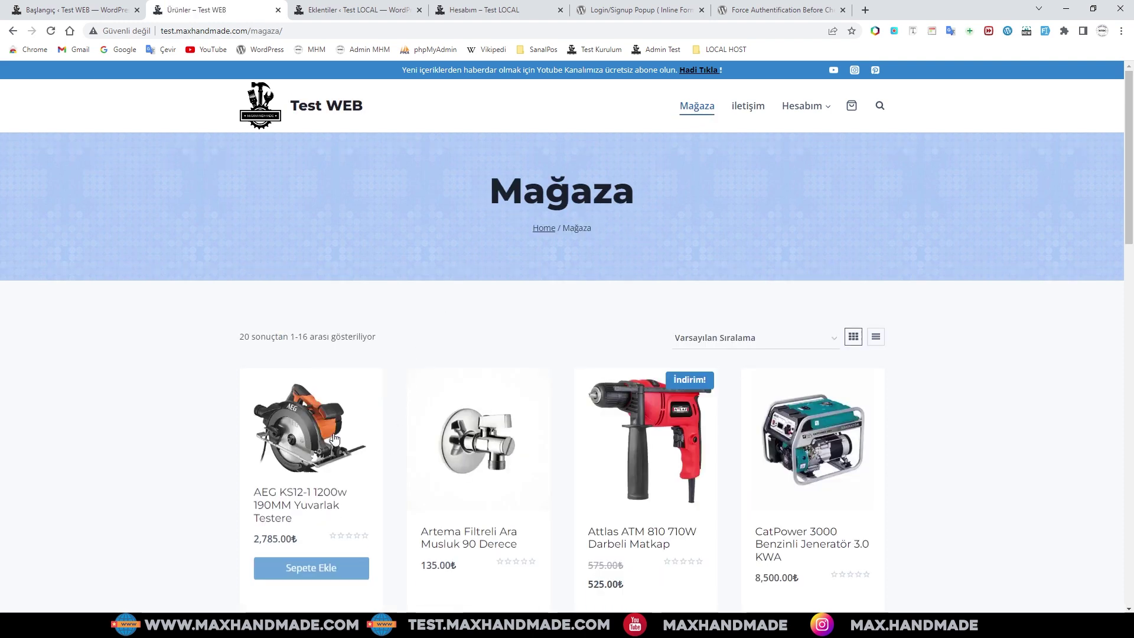
- Add the AEG saw to the Test WEB cart and proceed to checkout
{"action": "left_click", "coordinate": [323, 572]}
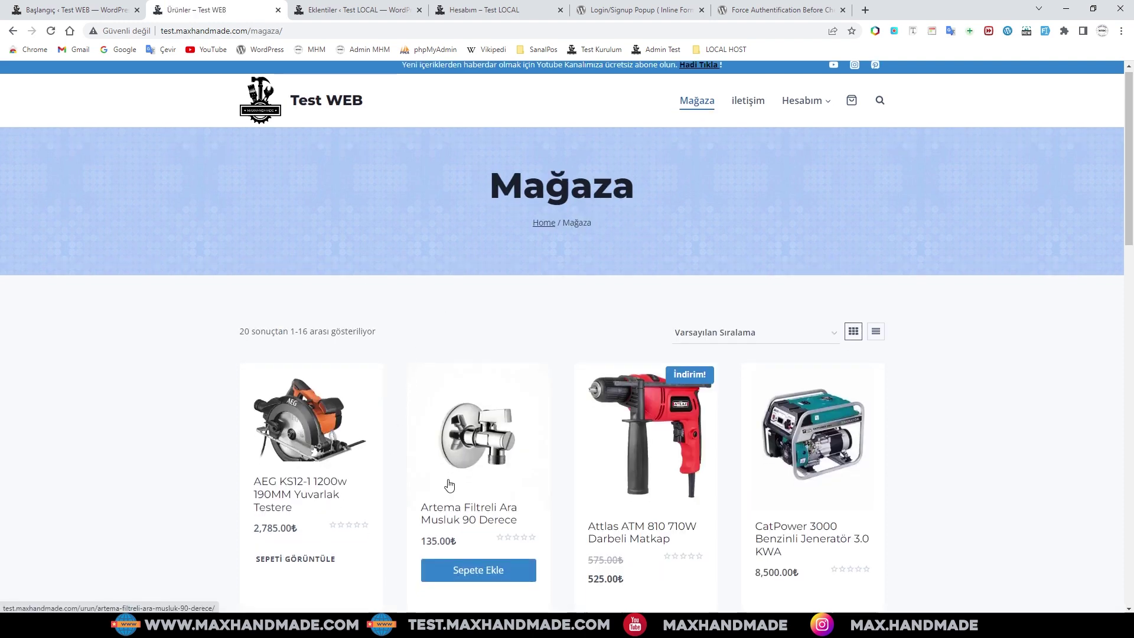
{"action": "scroll", "coordinate": [413, 491], "scroll_direction": "down", "scroll_amount": 1}
{"action": "left_click", "coordinate": [325, 513]}
{"action": "mouse_move", "coordinate": [505, 448]}
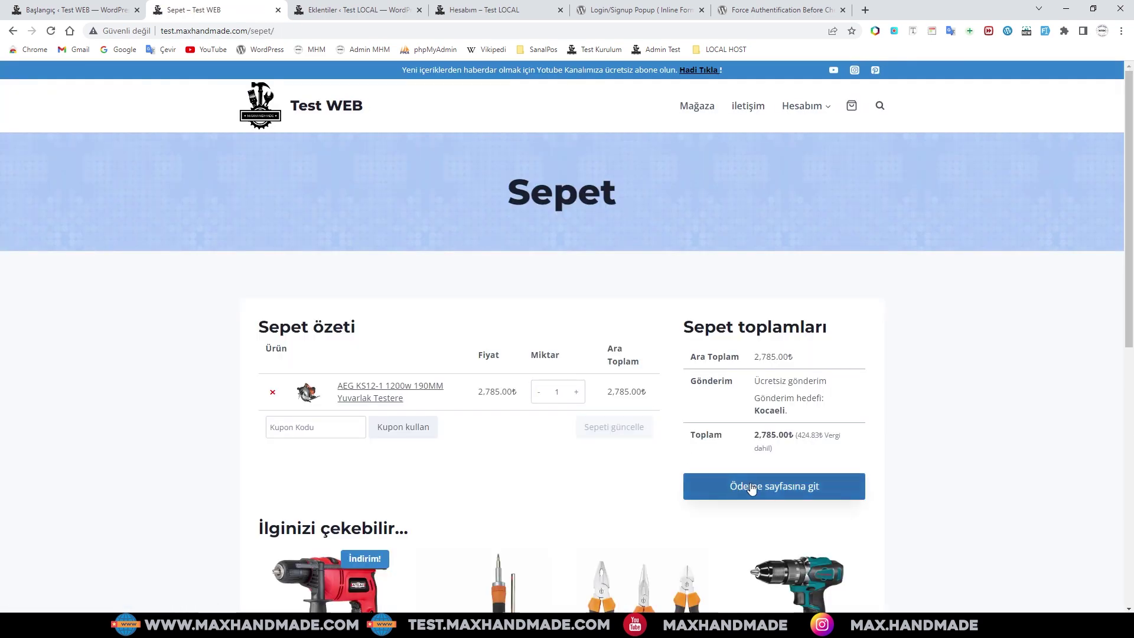
{"action": "left_click", "coordinate": [786, 490]}
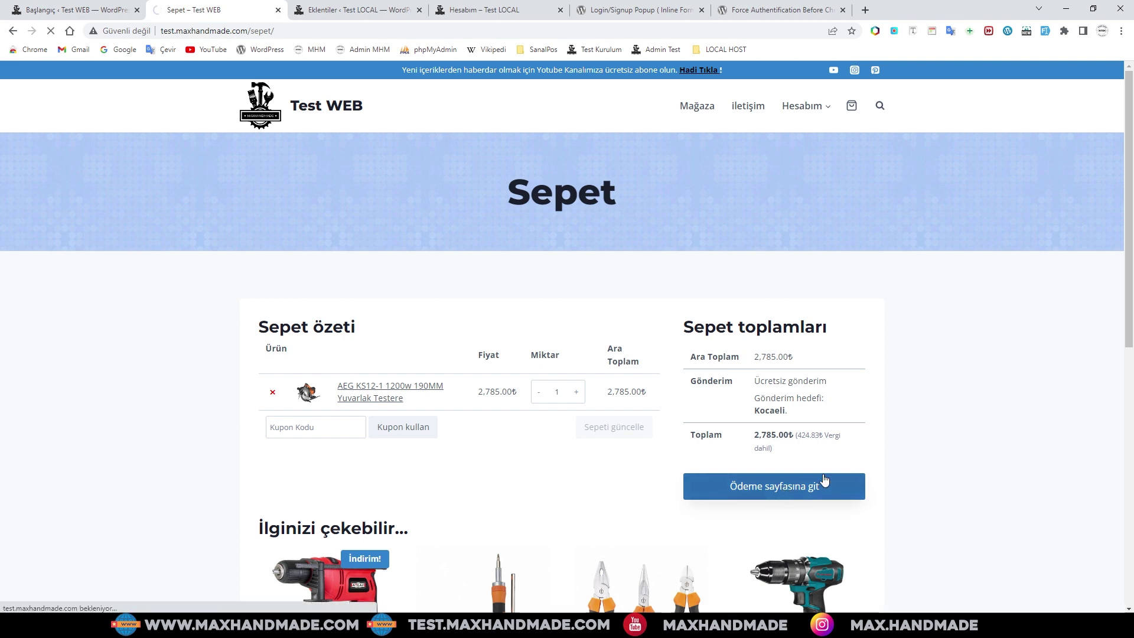
- Scroll through the Test WEB checkout's billing details form and order summary
{"action": "scroll", "coordinate": [821, 475], "scroll_direction": "down", "scroll_amount": 3}
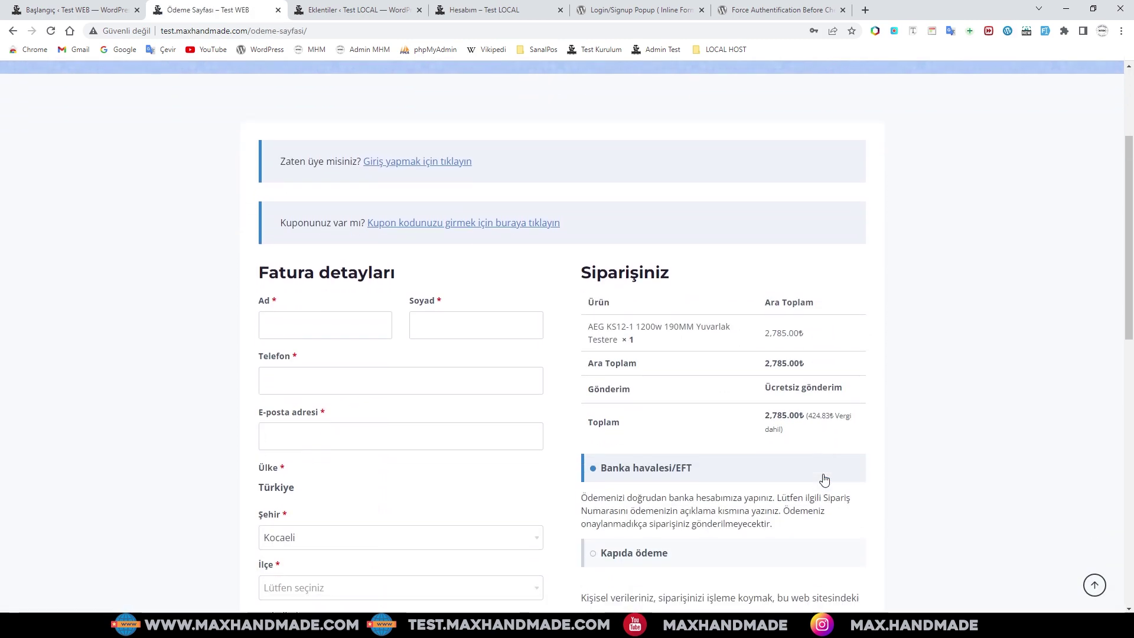
{"action": "scroll", "coordinate": [618, 413], "scroll_direction": "down", "scroll_amount": 3}
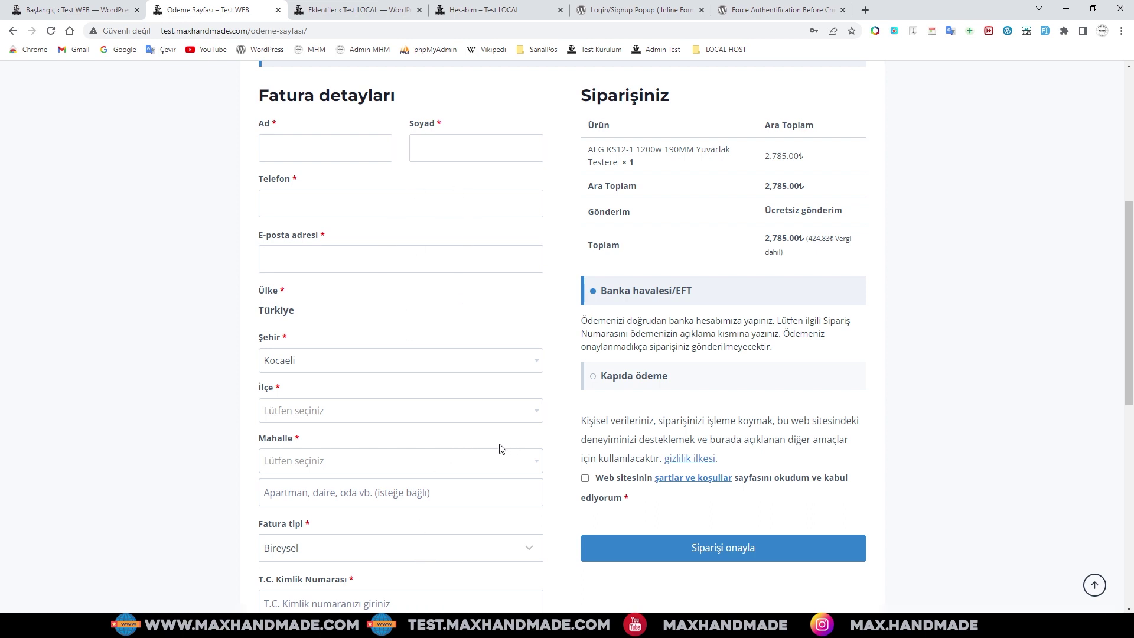
{"action": "scroll", "coordinate": [498, 448], "scroll_direction": "down", "scroll_amount": 2}
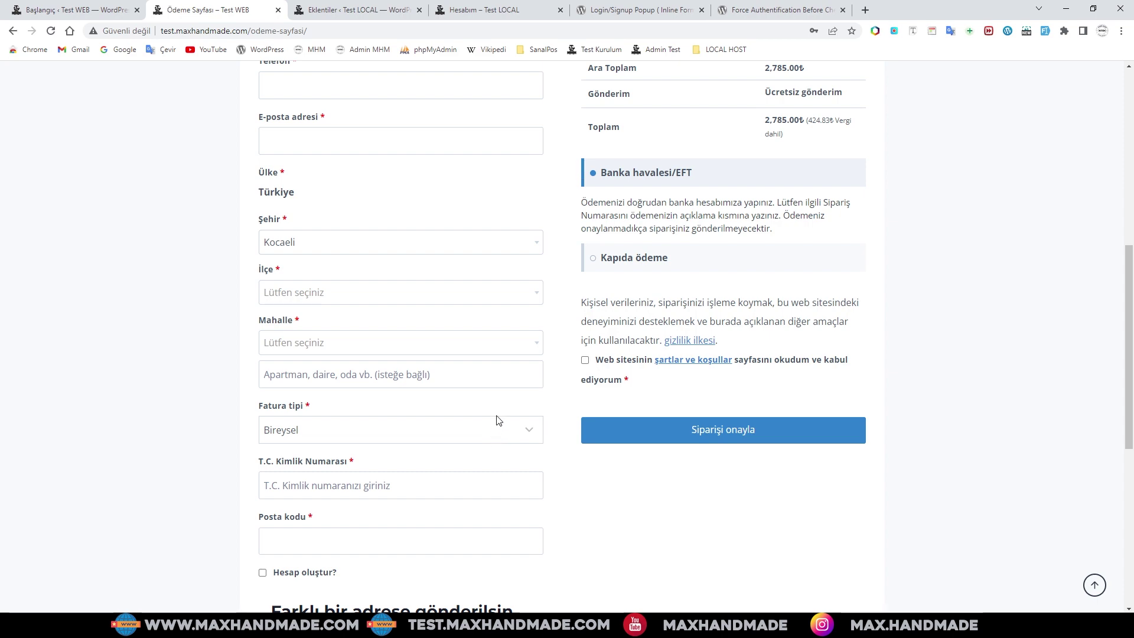
{"action": "scroll", "coordinate": [498, 419], "scroll_direction": "down", "scroll_amount": 3}
{"action": "scroll", "coordinate": [499, 430], "scroll_direction": "up", "scroll_amount": 4}
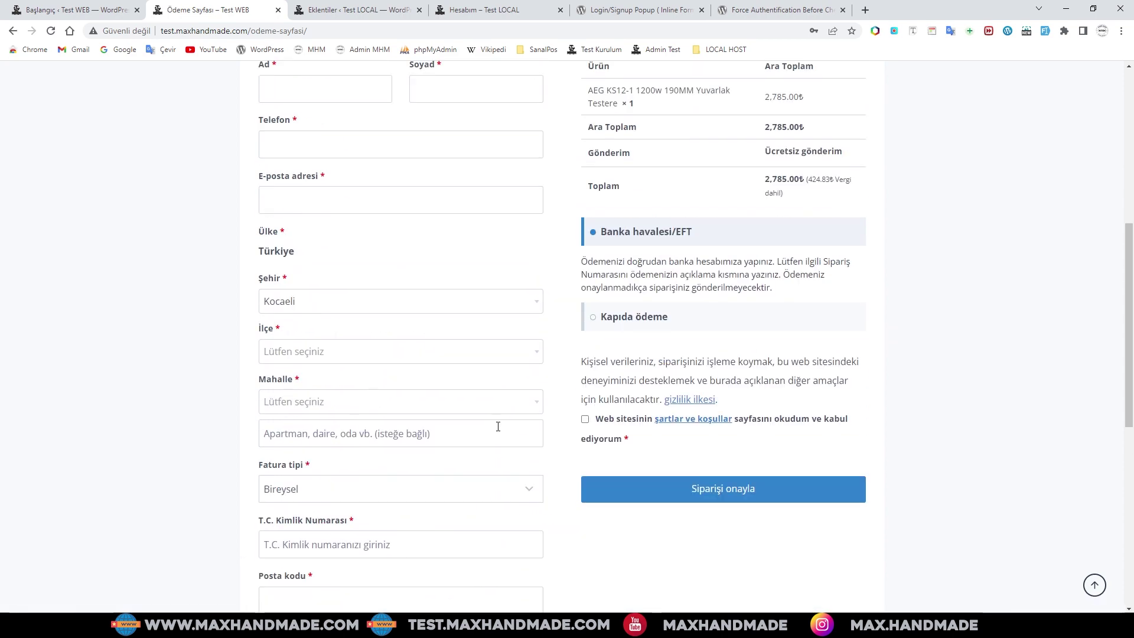
{"action": "scroll", "coordinate": [507, 425], "scroll_direction": "up", "scroll_amount": 3}
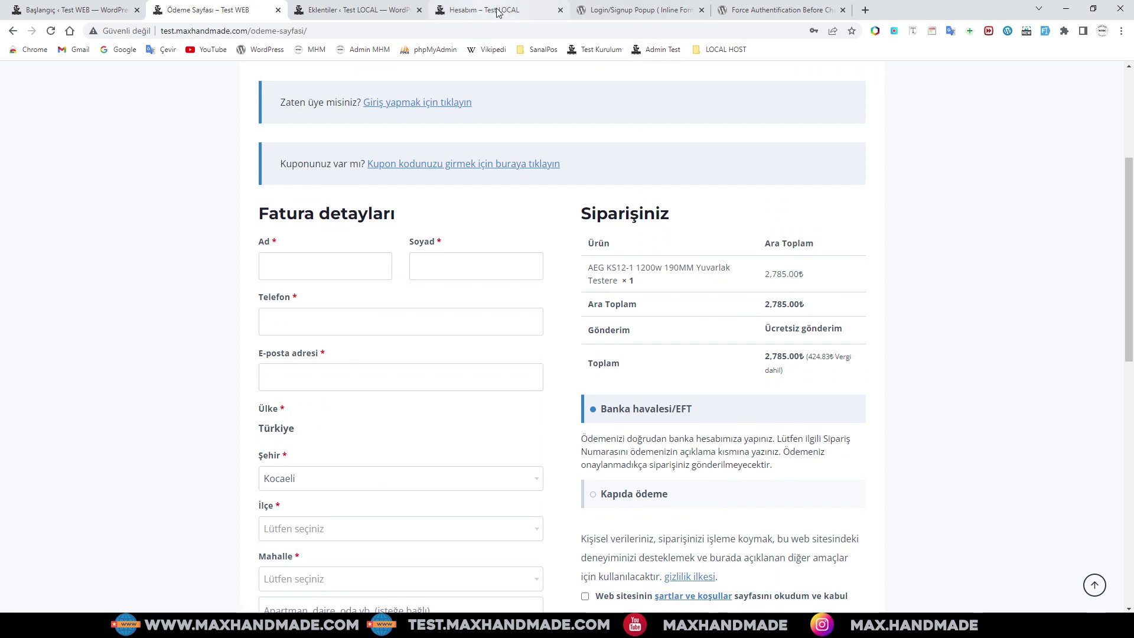
- Show the registration form on the Test LOCAL Hesabım page, then return to the Test WEB checkout
{"action": "left_click", "coordinate": [488, 10]}
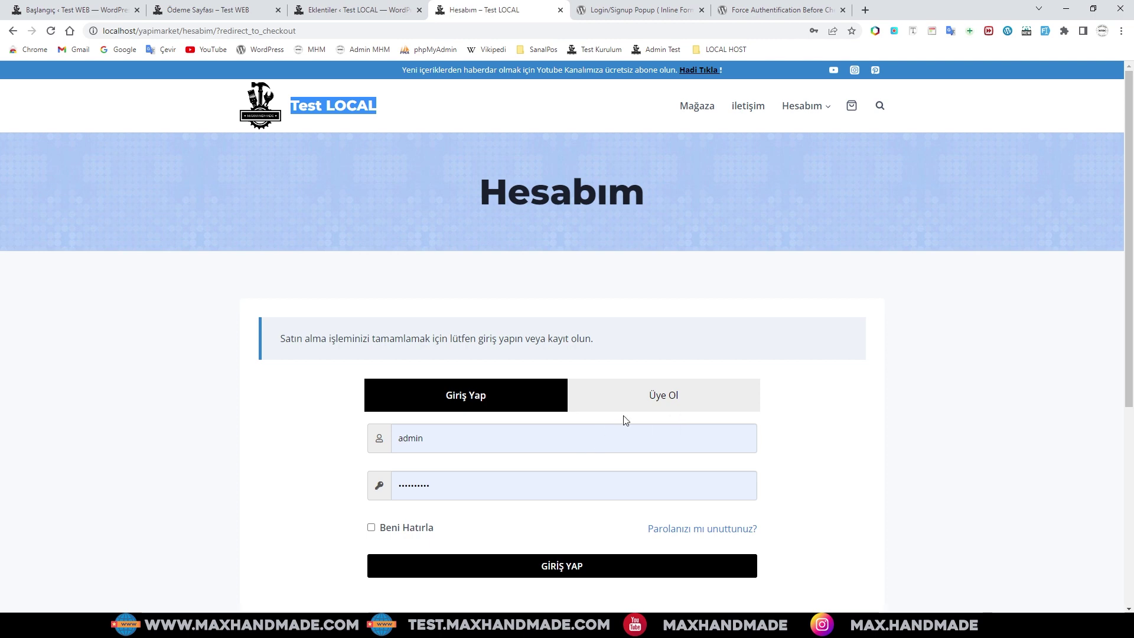
{"action": "left_click", "coordinate": [643, 408]}
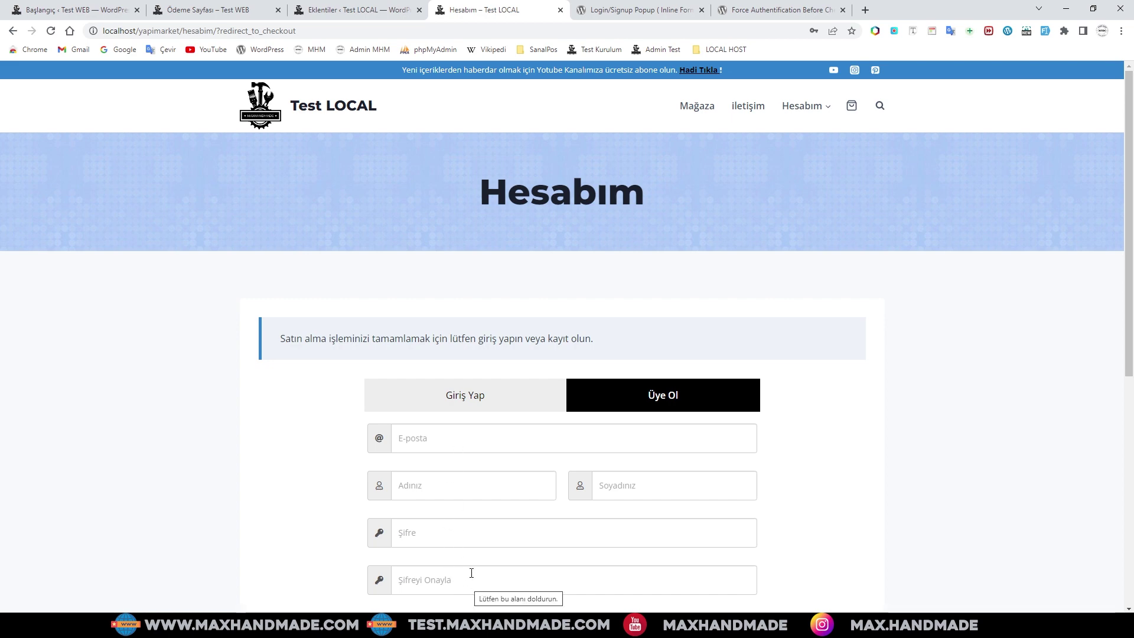
{"action": "scroll", "coordinate": [478, 514], "scroll_direction": "down", "scroll_amount": 2}
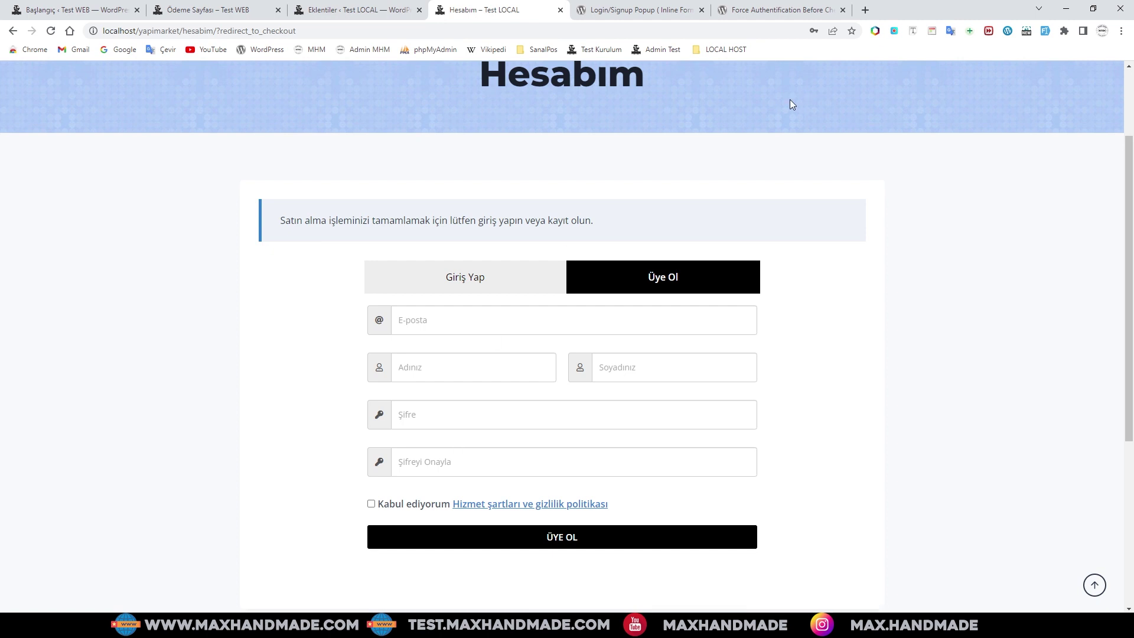
{"action": "left_click", "coordinate": [210, 11]}
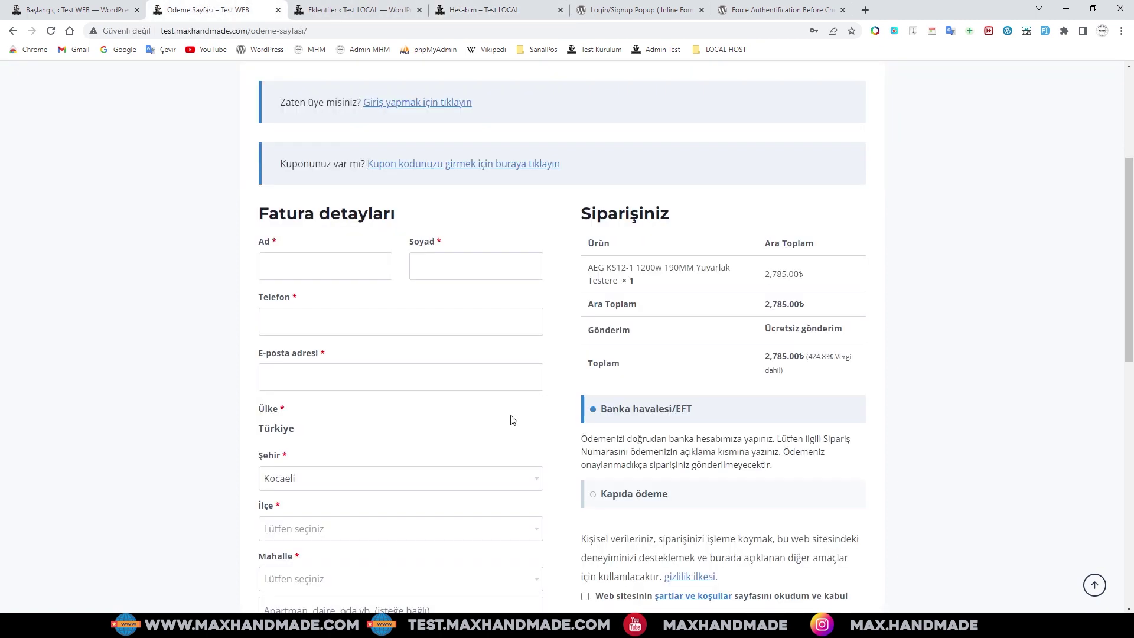
- Scroll up and down through the Test WEB checkout's billing form
{"action": "scroll", "coordinate": [406, 369], "scroll_direction": "down", "scroll_amount": 2}
{"action": "scroll", "coordinate": [406, 372], "scroll_direction": "down", "scroll_amount": 4}
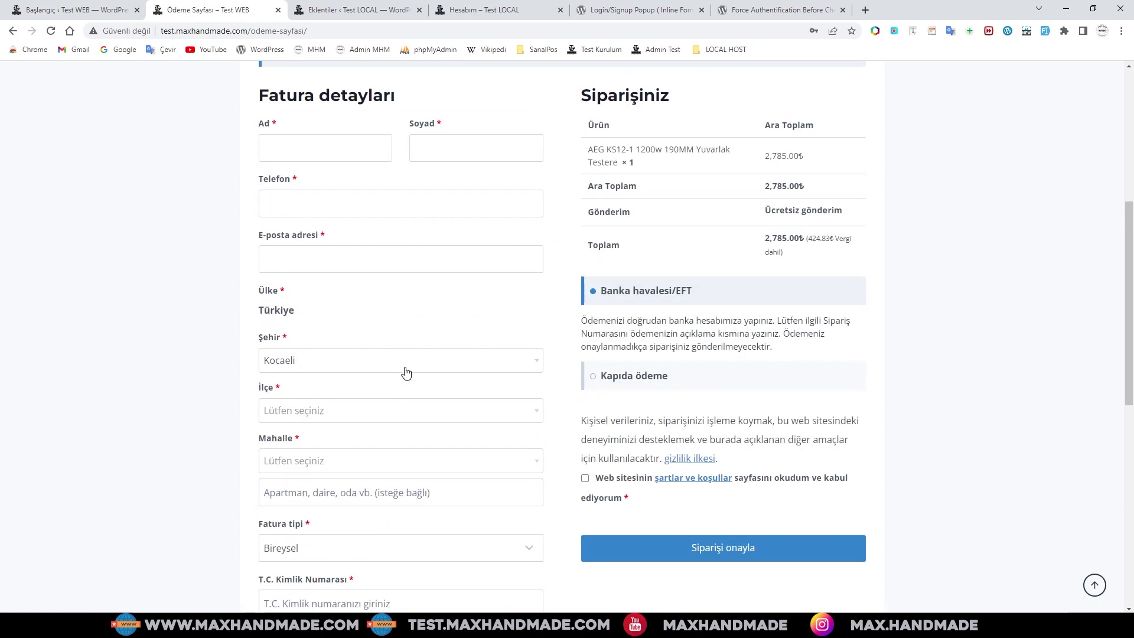
{"action": "scroll", "coordinate": [406, 372], "scroll_direction": "up", "scroll_amount": 2}
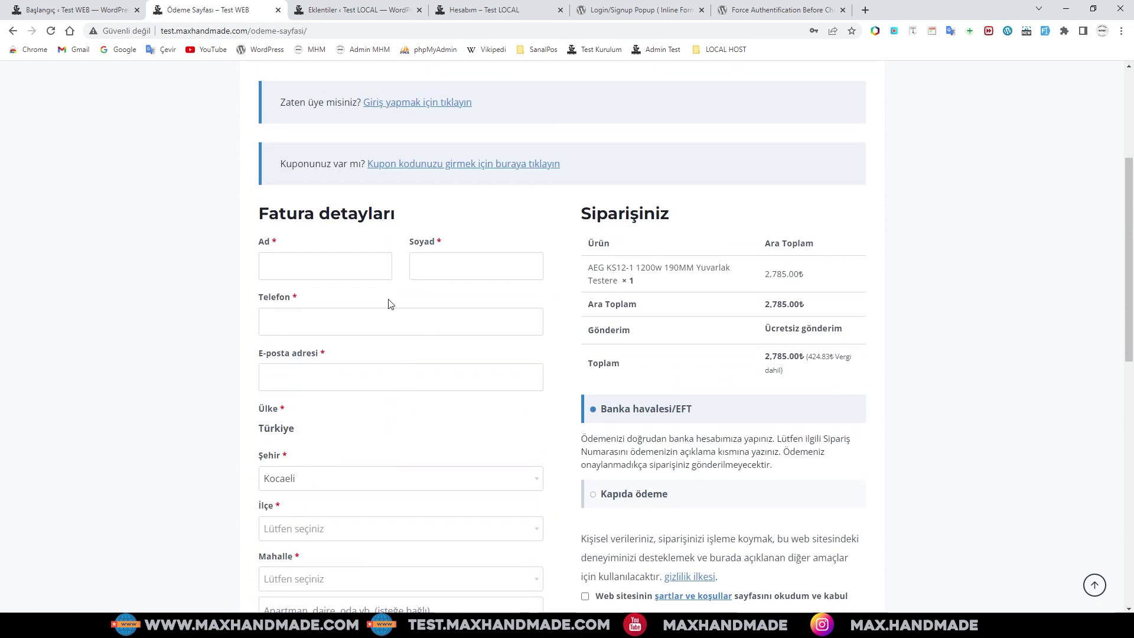
{"action": "scroll", "coordinate": [429, 357], "scroll_direction": "down", "scroll_amount": 1}
{"action": "scroll", "coordinate": [358, 365], "scroll_direction": "down", "scroll_amount": 2}
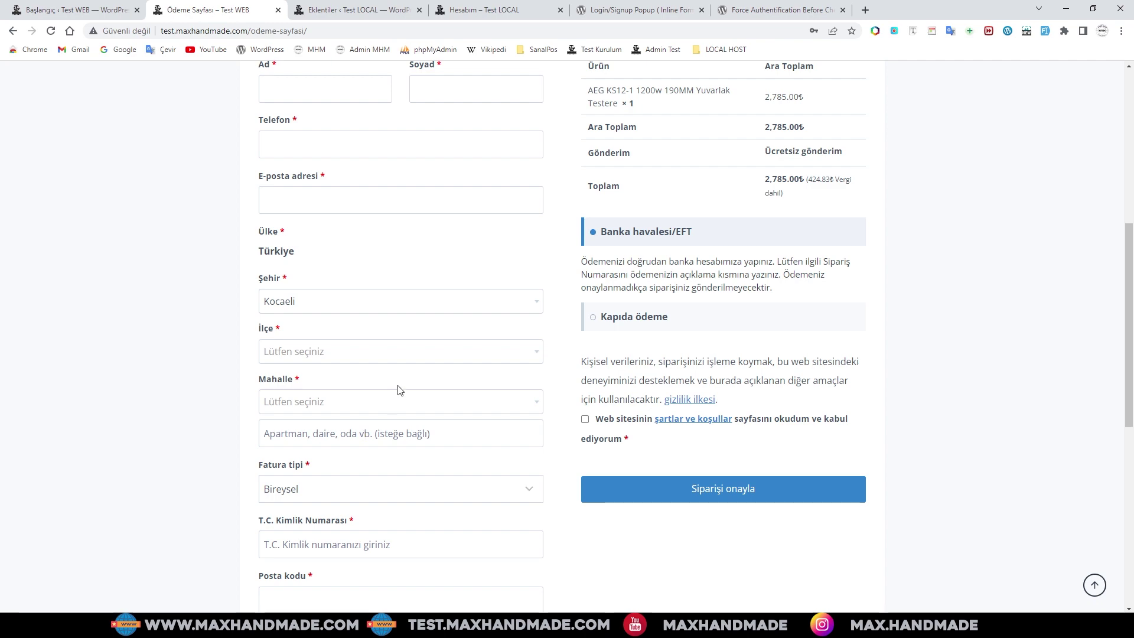
{"action": "scroll", "coordinate": [514, 367], "scroll_direction": "up", "scroll_amount": 3}
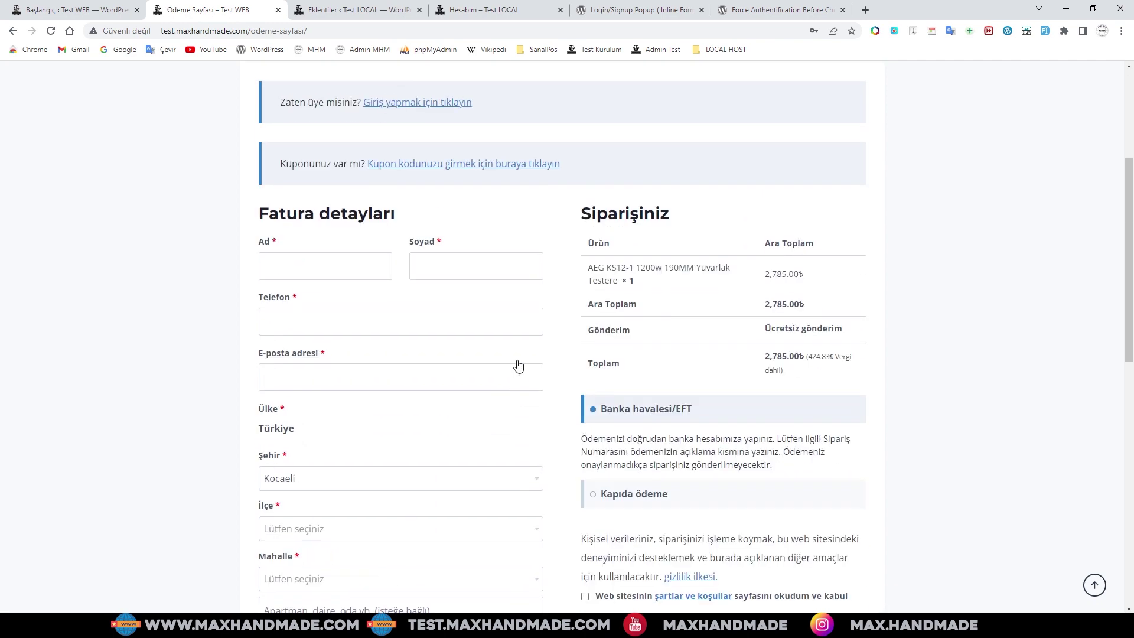
- Compare the local Hesabım page with the checkout again, ending on the local registration form
{"action": "left_click", "coordinate": [554, 13]}
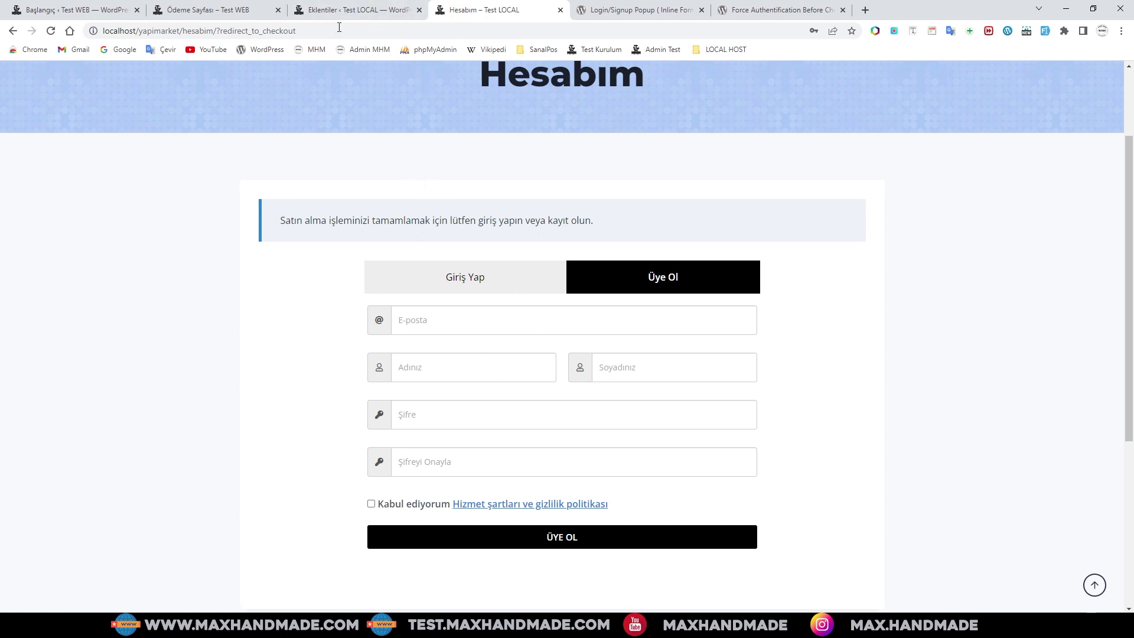
{"action": "left_click", "coordinate": [208, 10]}
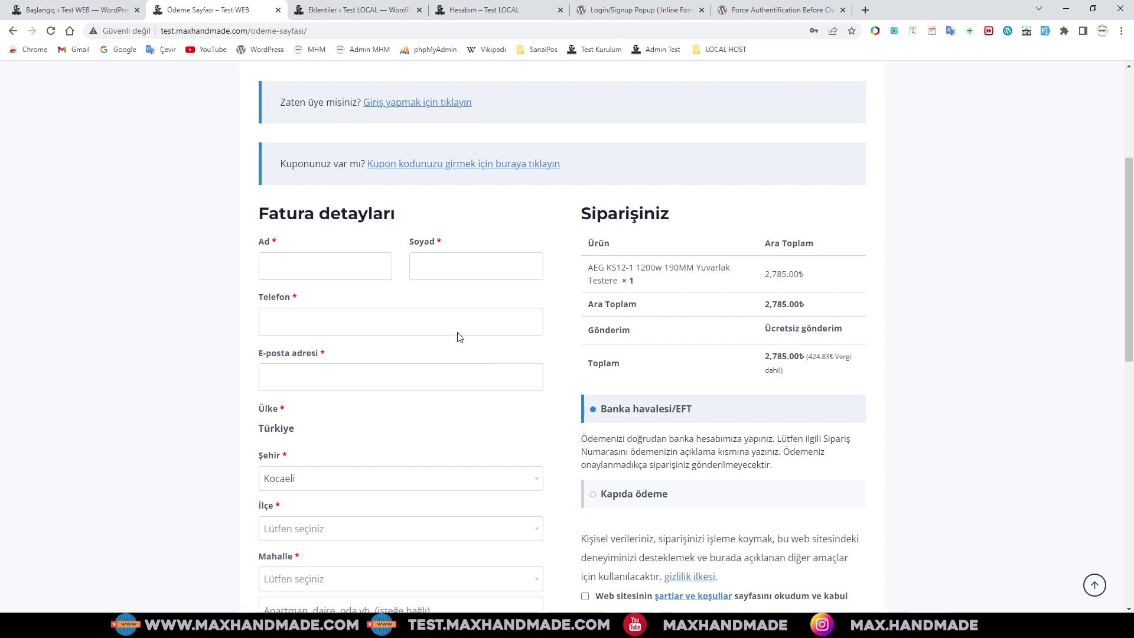
{"action": "scroll", "coordinate": [354, 373], "scroll_direction": "down", "scroll_amount": 4}
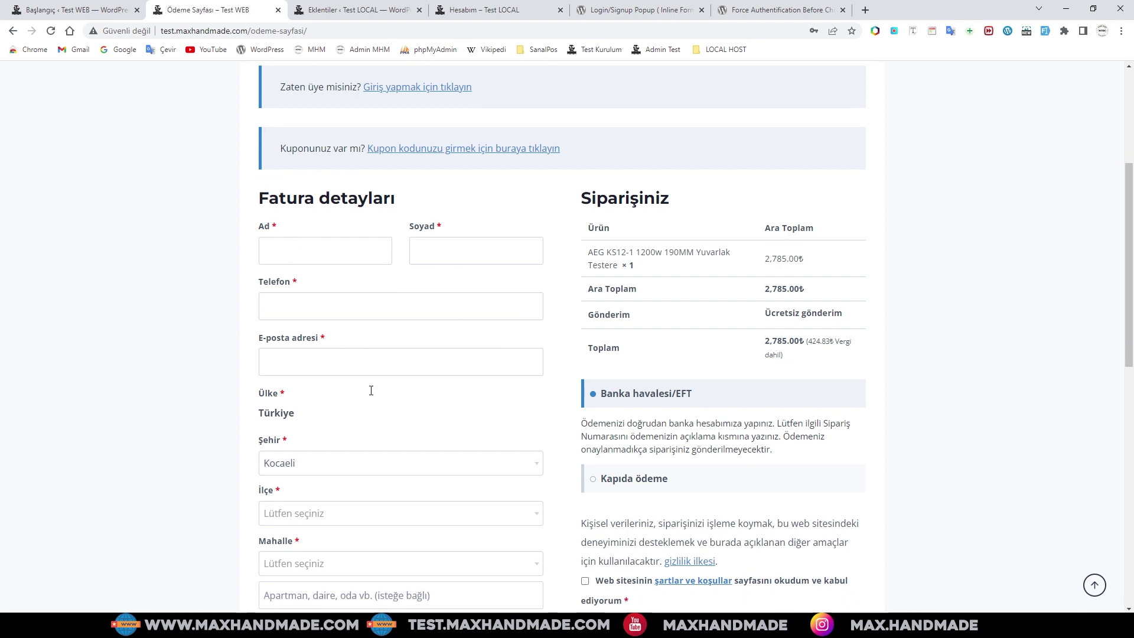
{"action": "scroll", "coordinate": [361, 396], "scroll_direction": "down", "scroll_amount": 4}
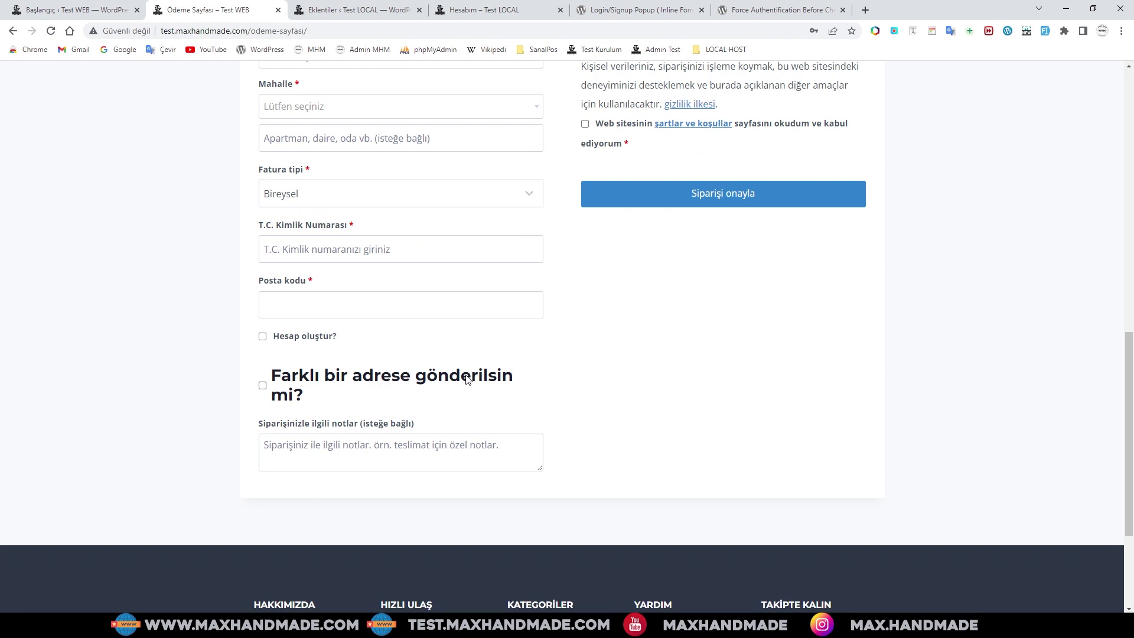
{"action": "scroll", "coordinate": [569, 319], "scroll_direction": "up", "scroll_amount": 3}
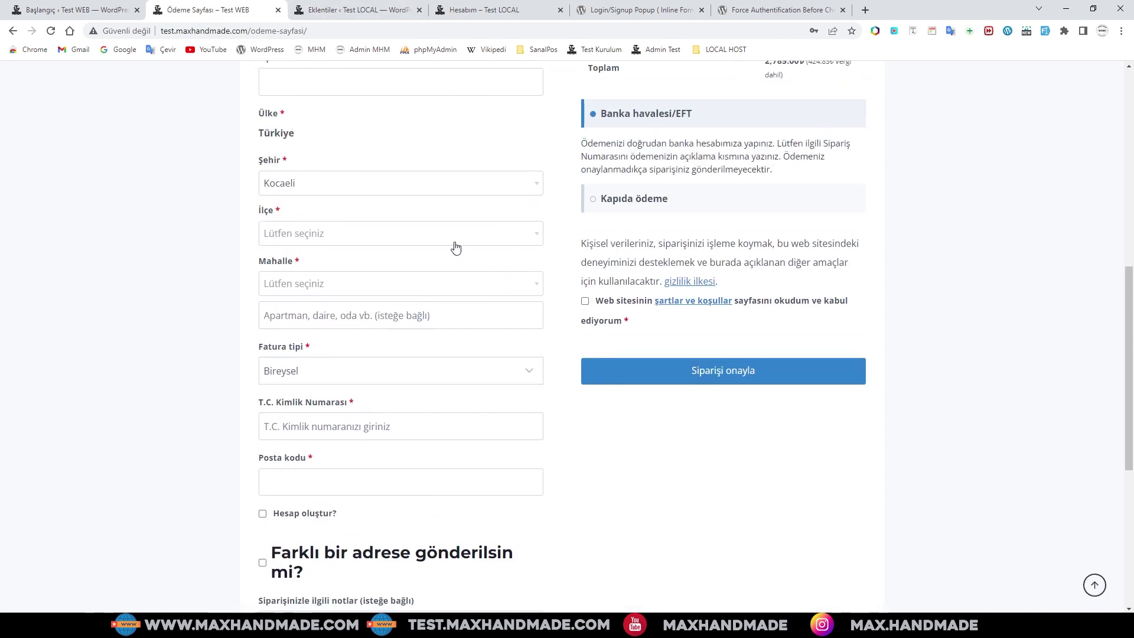
{"action": "scroll", "coordinate": [453, 233], "scroll_direction": "up", "scroll_amount": 4}
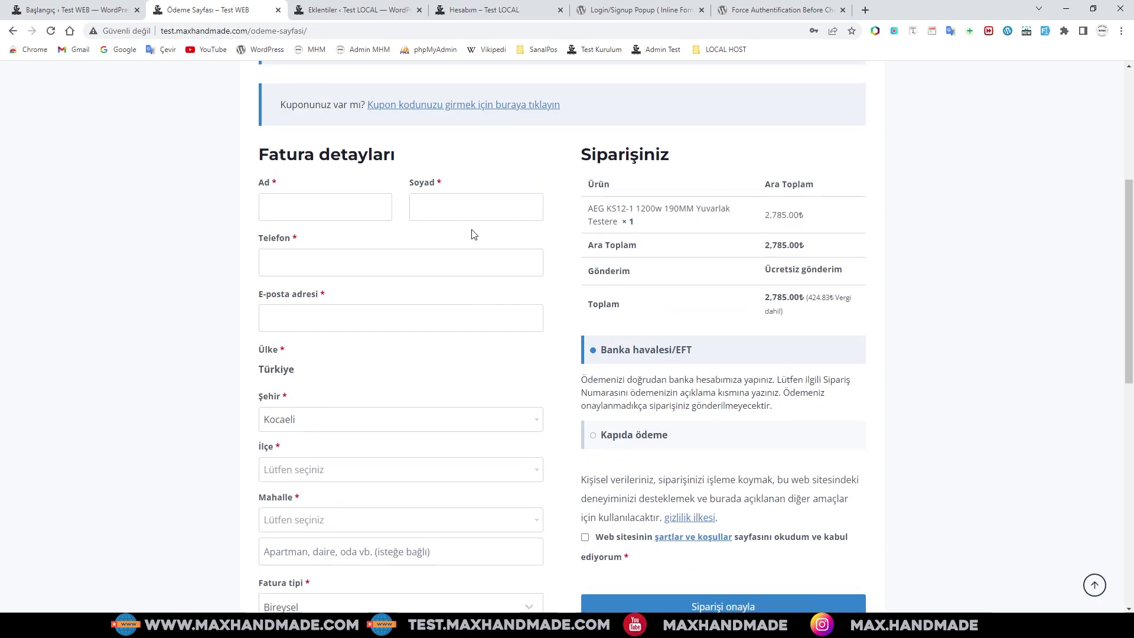
{"action": "left_click", "coordinate": [483, 12]}
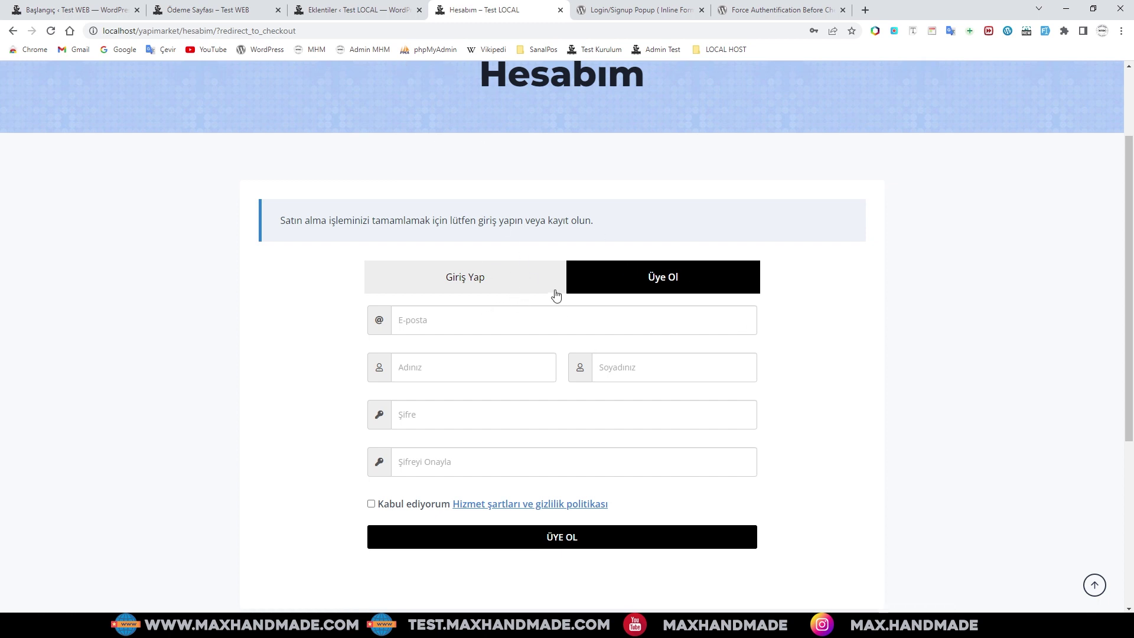
{"action": "scroll", "coordinate": [535, 307], "scroll_direction": "up", "scroll_amount": 2}
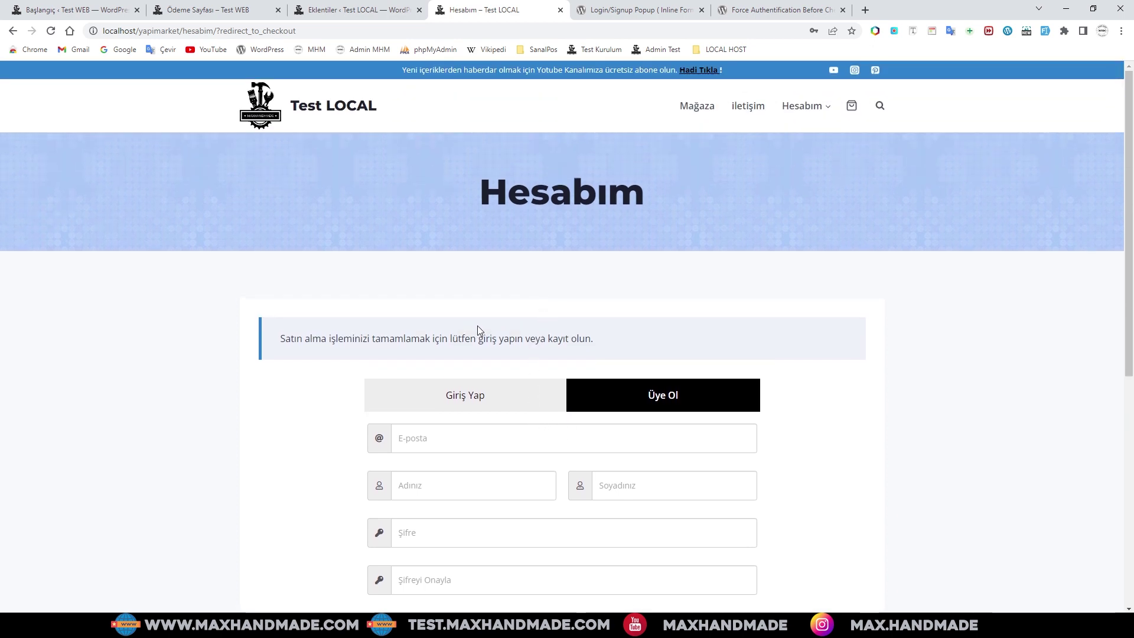
- Review the Force Authentification Before Checkout plugin page, selecting and deselecting its title
{"action": "left_click", "coordinate": [773, 11]}
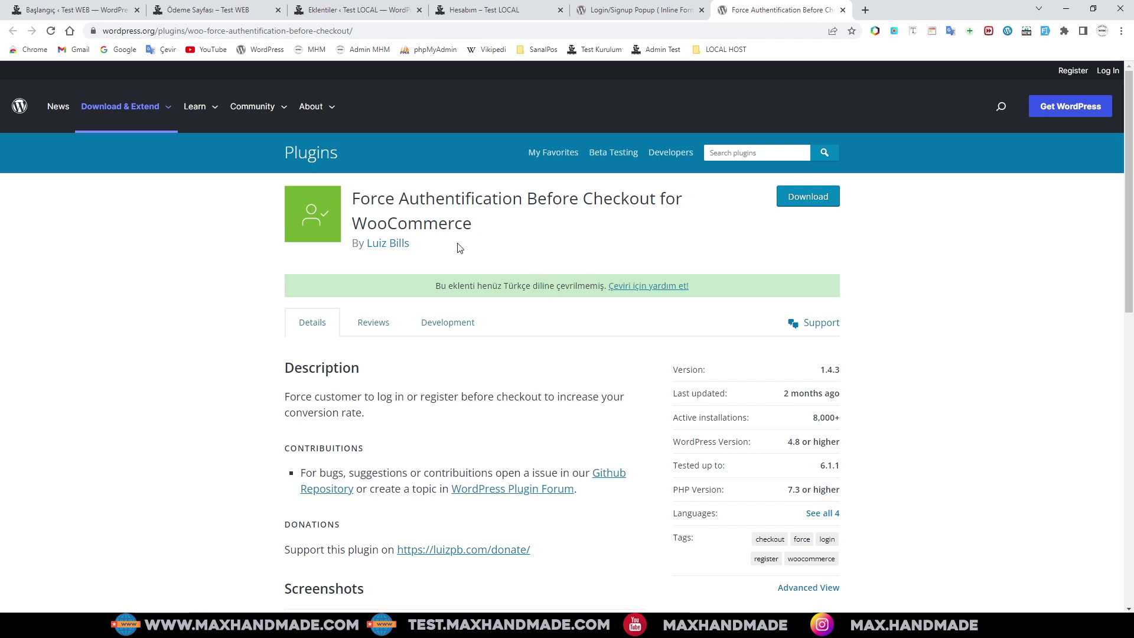
{"action": "left_click_drag", "start_coordinate": [355, 199], "coordinate": [486, 223]}
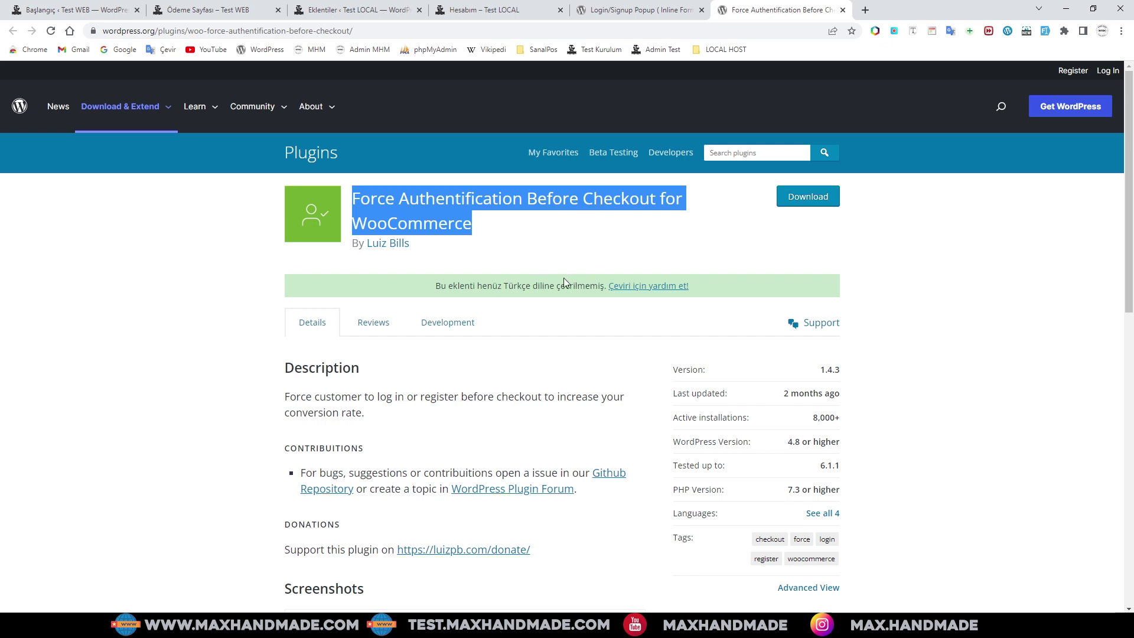
{"action": "left_click", "coordinate": [564, 247]}
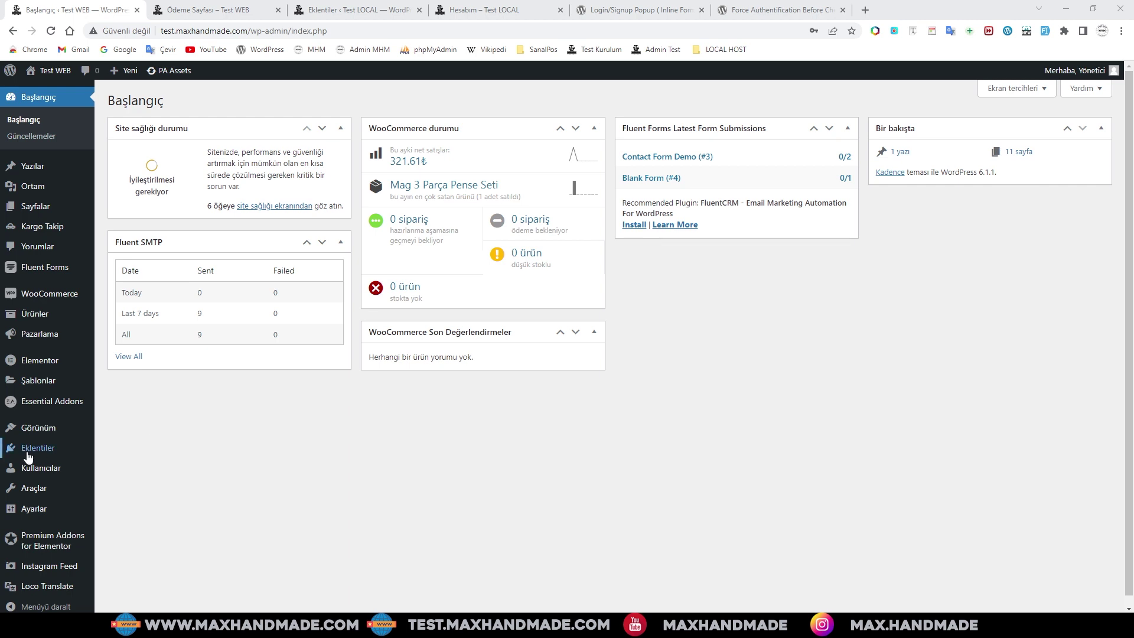
- Search Eklentiler > Yeni ekle for 'login/signup' plugins
{"action": "mouse_move", "coordinate": [36, 453]}
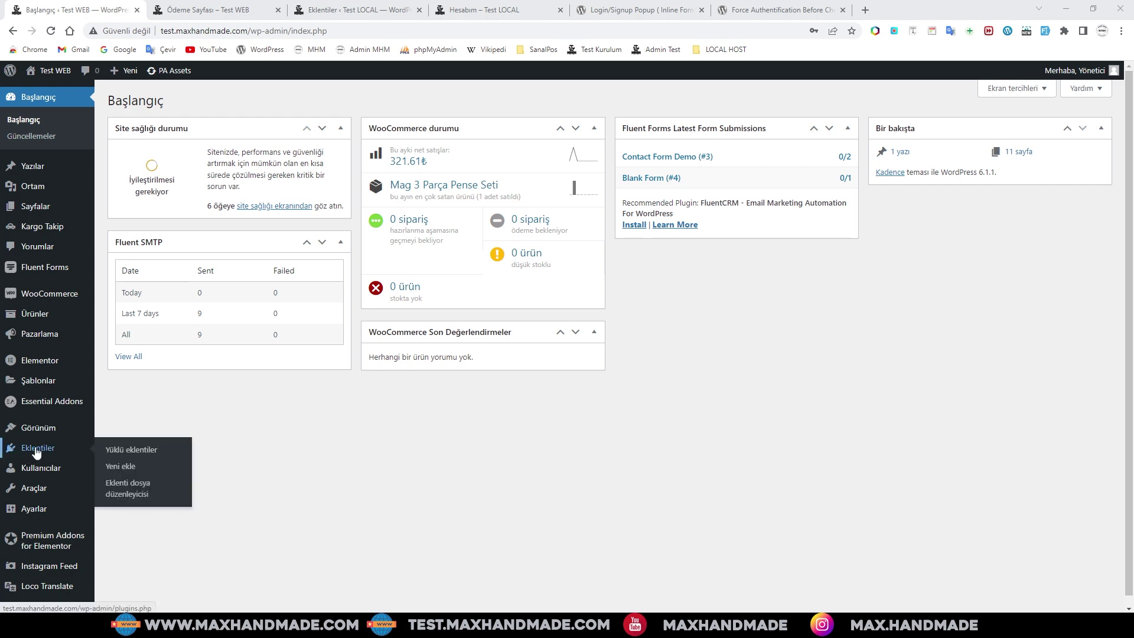
{"action": "left_click", "coordinate": [123, 466]}
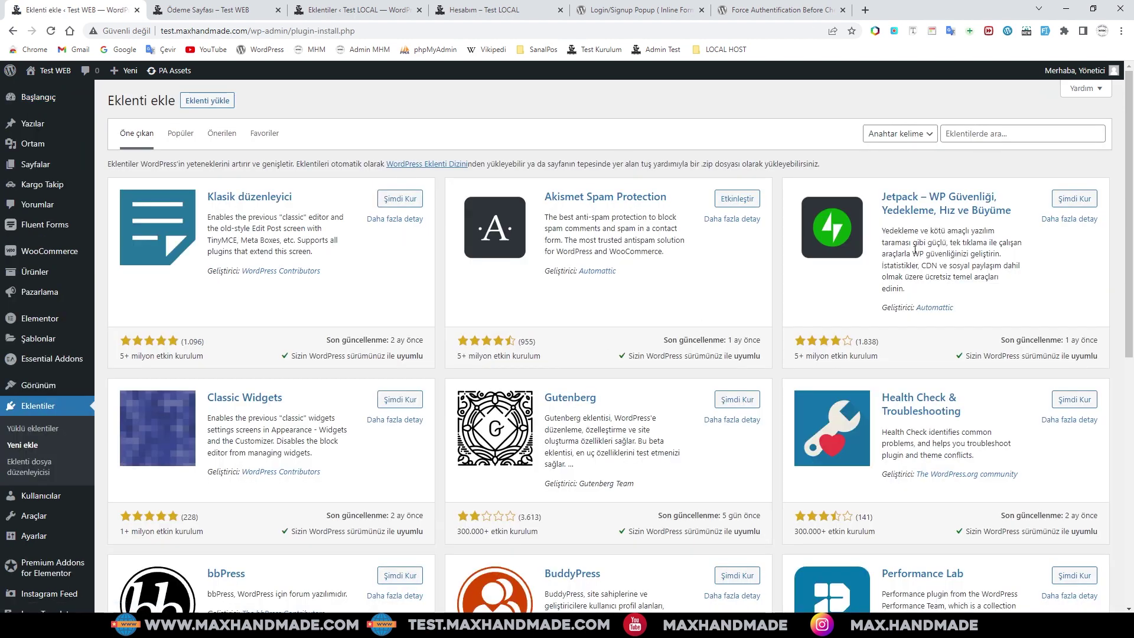
{"action": "left_click", "coordinate": [975, 135]}
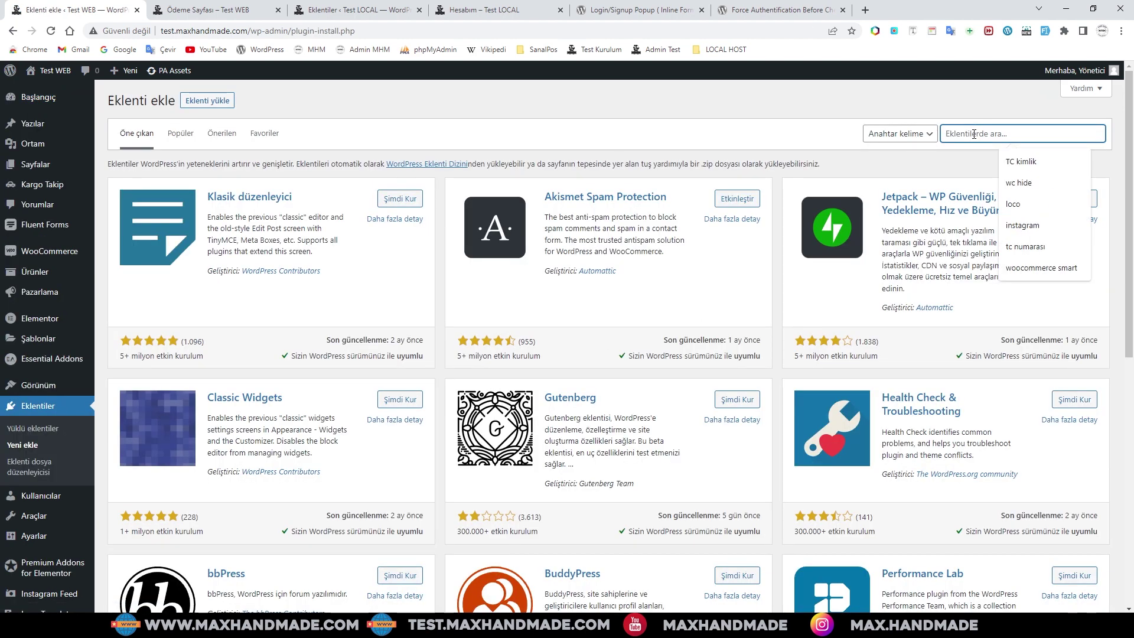
{"action": "type", "text": "login/"}
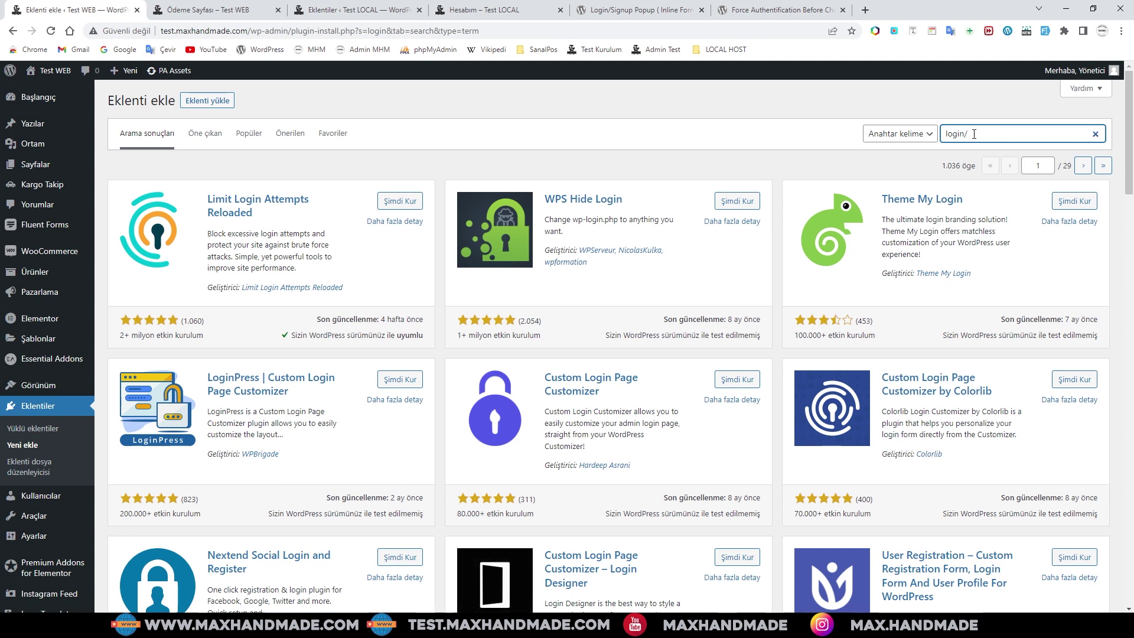
{"action": "type", "text": "sig"}
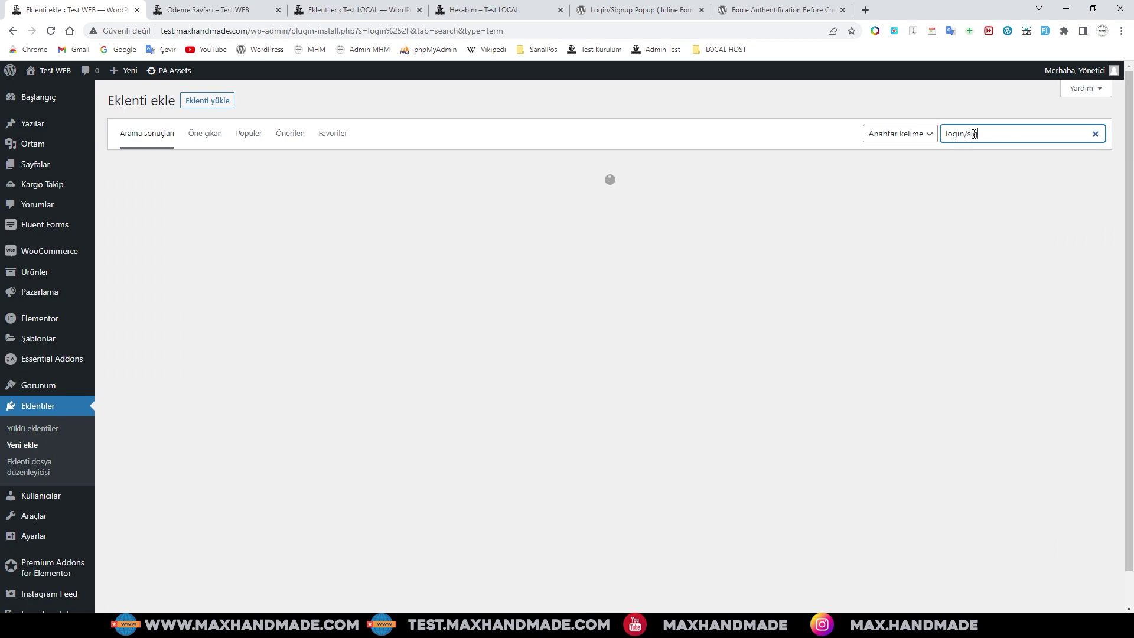
{"action": "type", "text": "nup"}
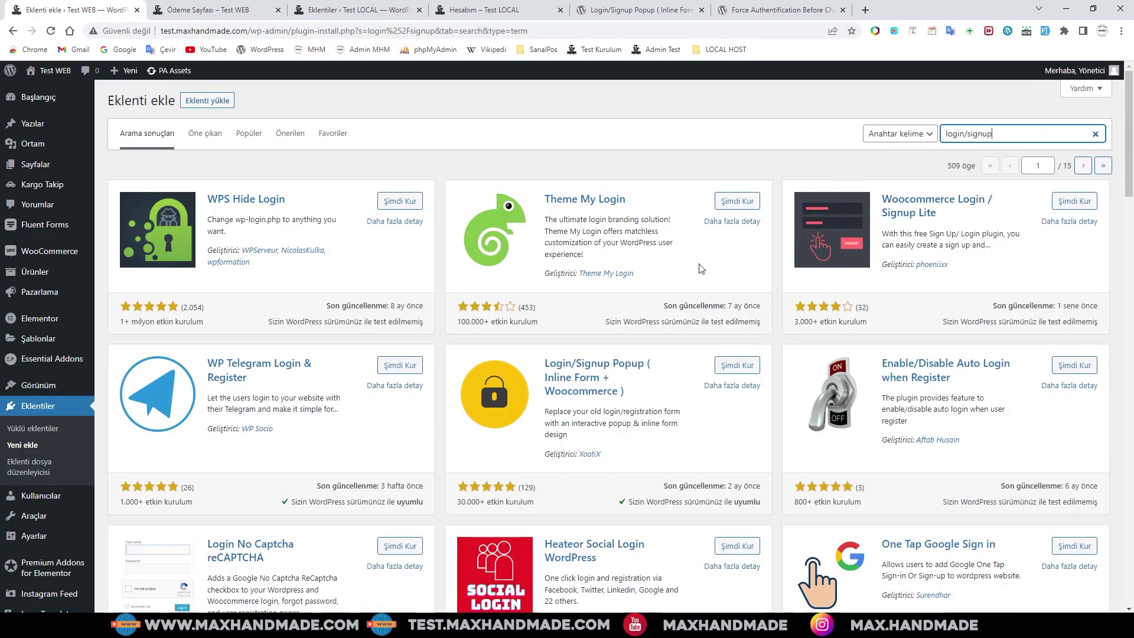
- Install the Login/Signup Popup (Inline Form + Woocommerce) plugin with Şimdi Kur
{"action": "scroll", "coordinate": [701, 269], "scroll_direction": "down", "scroll_amount": 1}
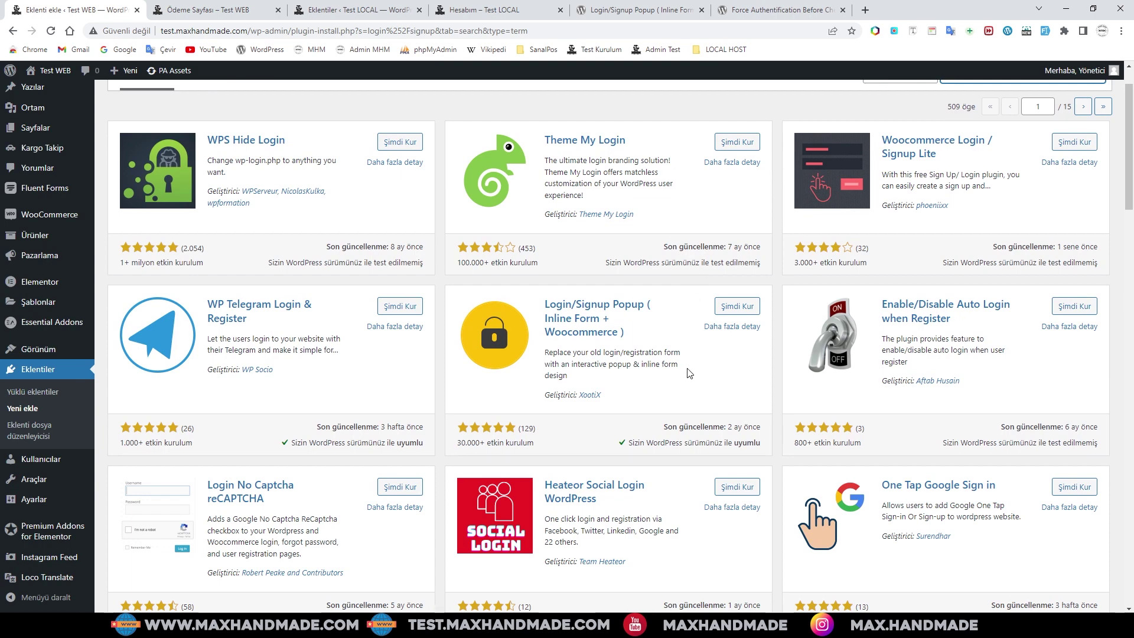
{"action": "scroll", "coordinate": [691, 373], "scroll_direction": "down", "scroll_amount": 1}
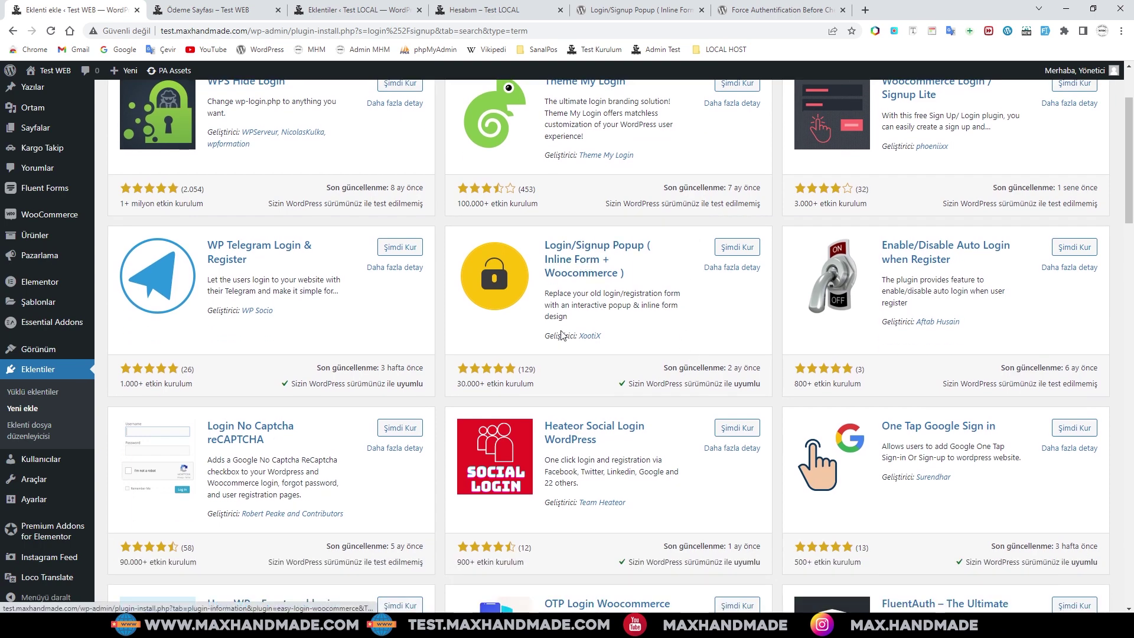
{"action": "left_click", "coordinate": [745, 251]}
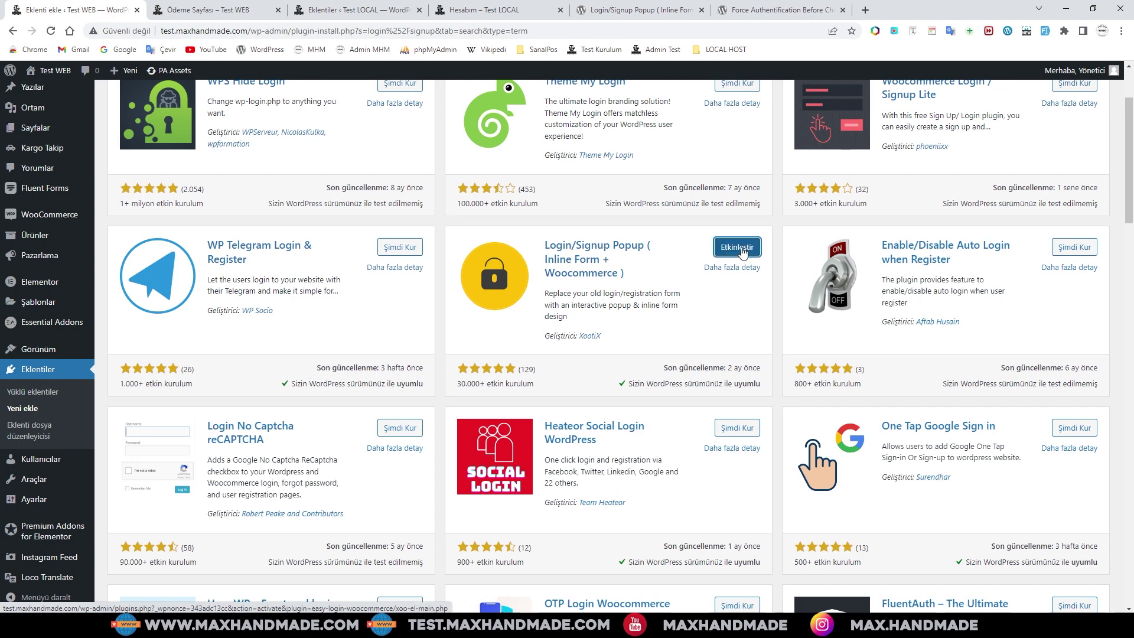
- Clear the 'login/signup' plugin search and return to the Force Authentification plugin page
{"action": "scroll", "coordinate": [709, 245], "scroll_direction": "up", "scroll_amount": 2}
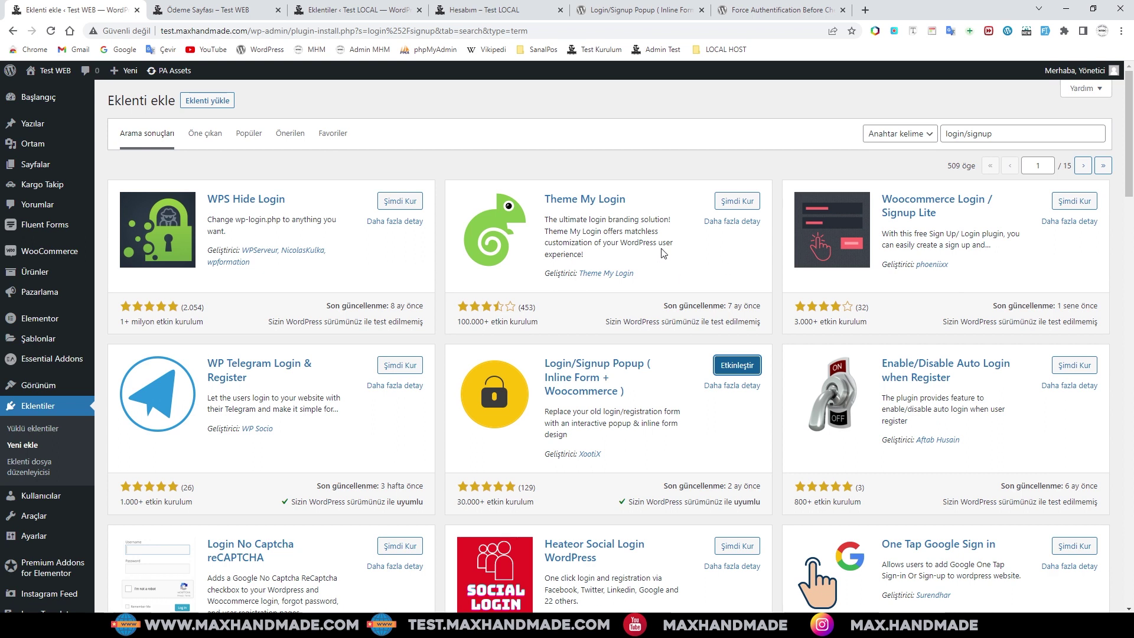
{"action": "left_click_drag", "start_coordinate": [1007, 136], "coordinate": [932, 144]}
{"action": "key", "text": "BackSpace"}
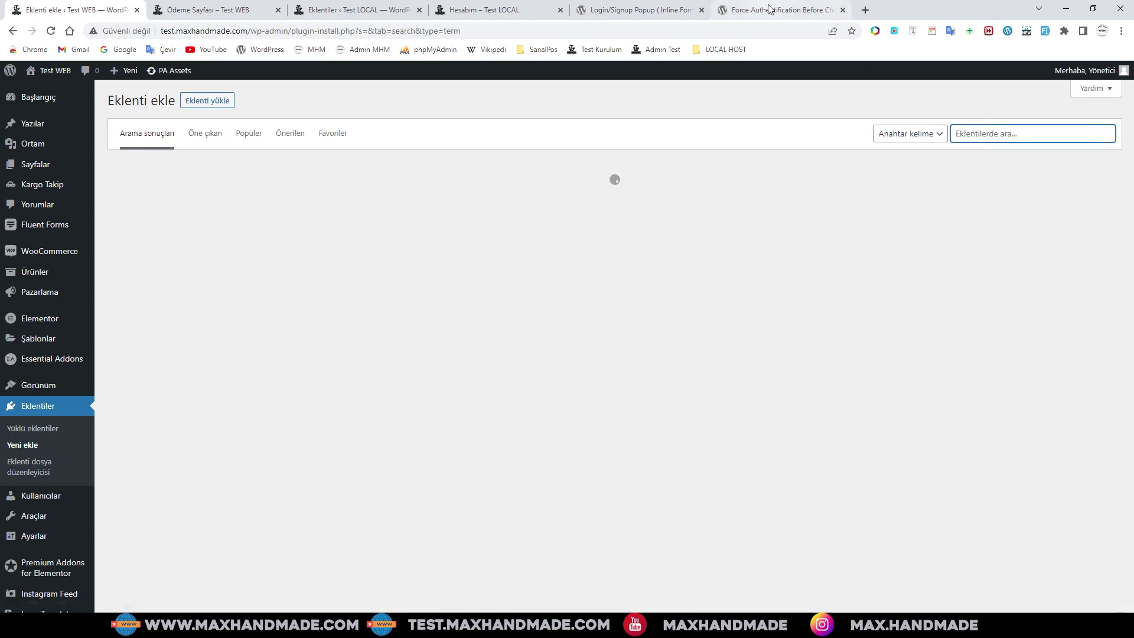
{"action": "left_click", "coordinate": [774, 10]}
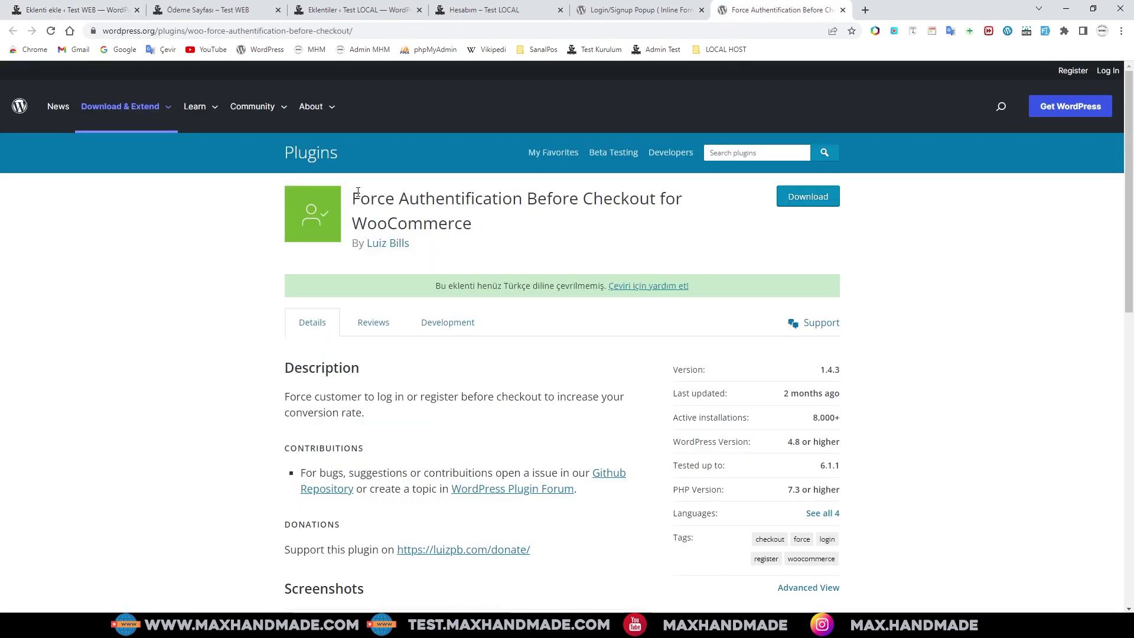
- Copy the 'Force Authentification Before Checkout for WooCommerce' title and go back to the Test WEB Add Plugins tab
{"action": "left_click_drag", "start_coordinate": [353, 197], "coordinate": [520, 221]}
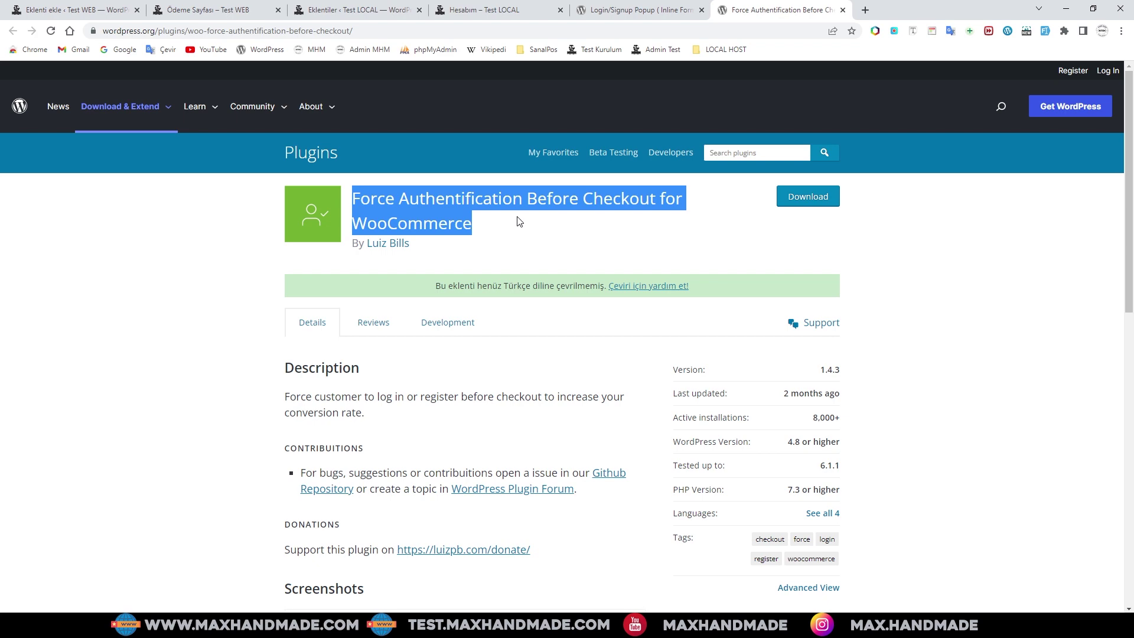
{"action": "right_click", "coordinate": [515, 201]}
{"action": "left_click", "coordinate": [534, 214]}
{"action": "left_click", "coordinate": [508, 9]}
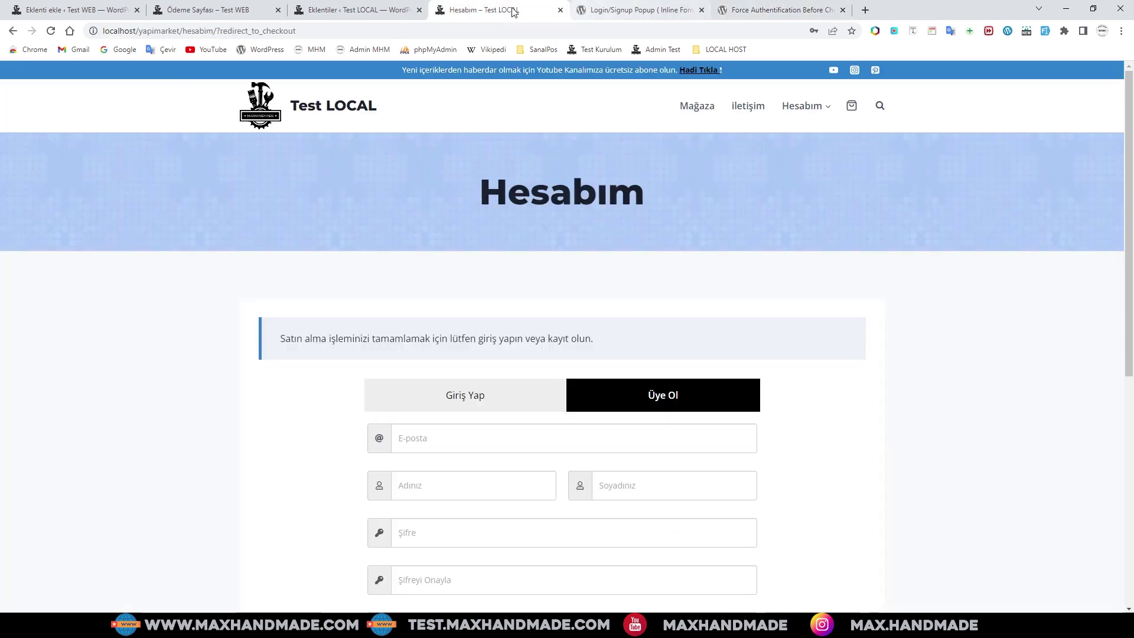
{"action": "left_click", "coordinate": [358, 10]}
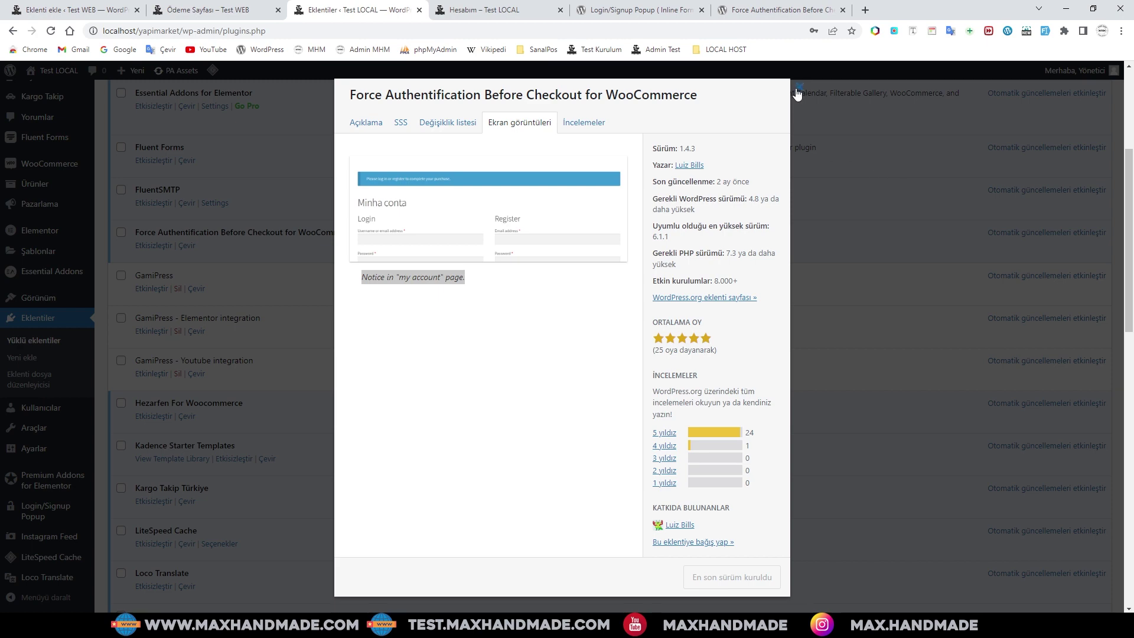
{"action": "key", "text": "ctrl+1"}
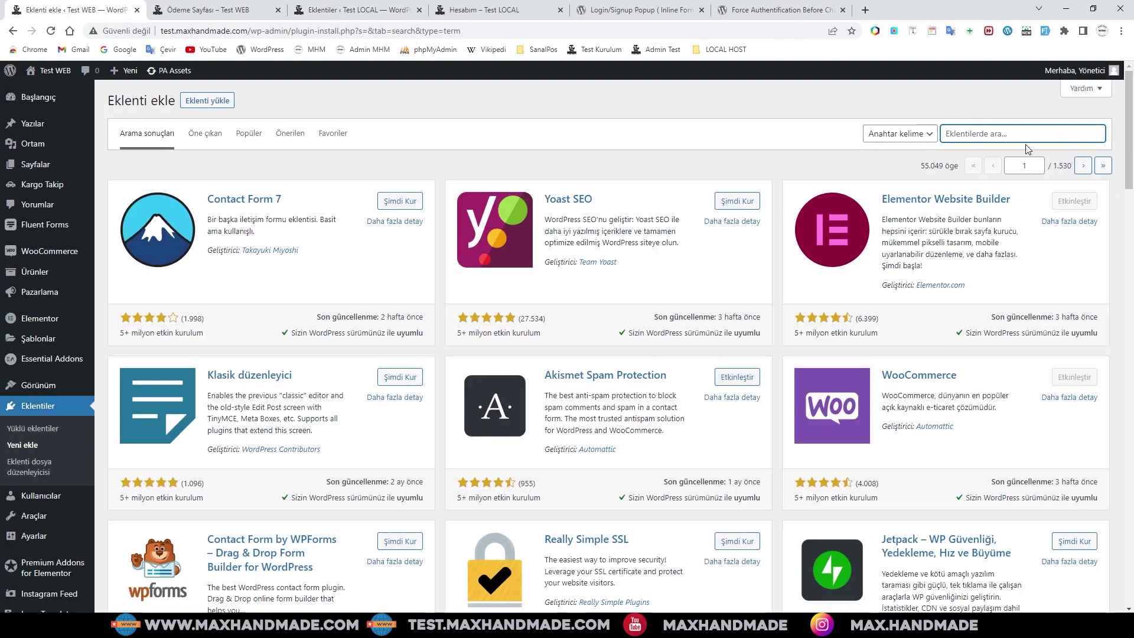
- Search for the pasted plugin name, then install and activate Force Authentification Before Checkout
{"action": "left_click", "coordinate": [991, 133]}
{"action": "key", "text": "ctrl+v"}
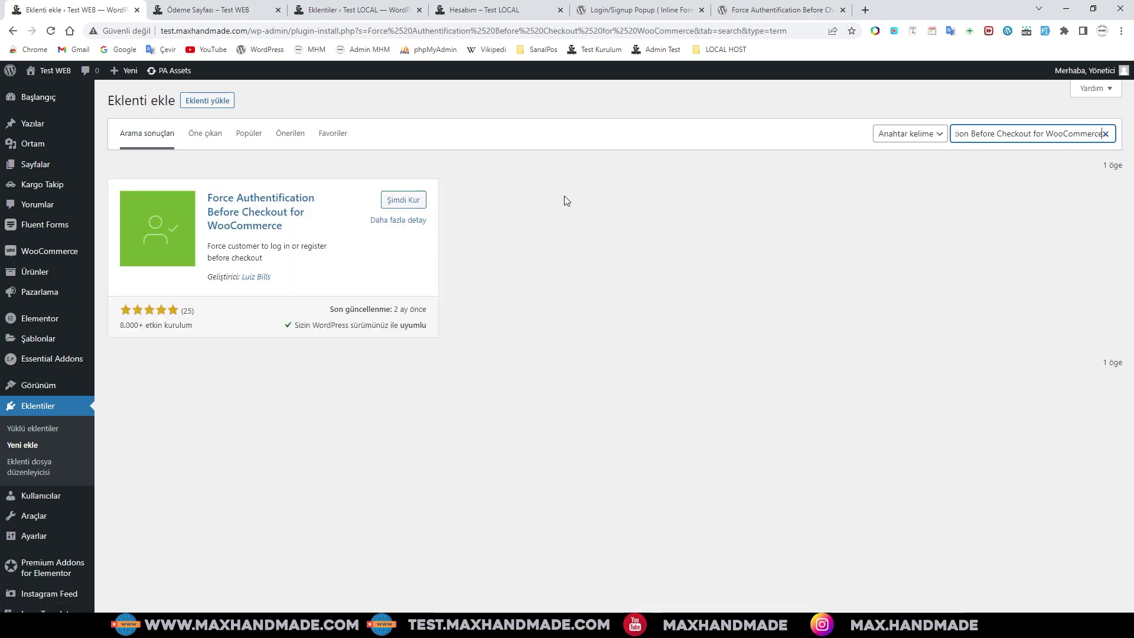
{"action": "left_click", "coordinate": [400, 200]}
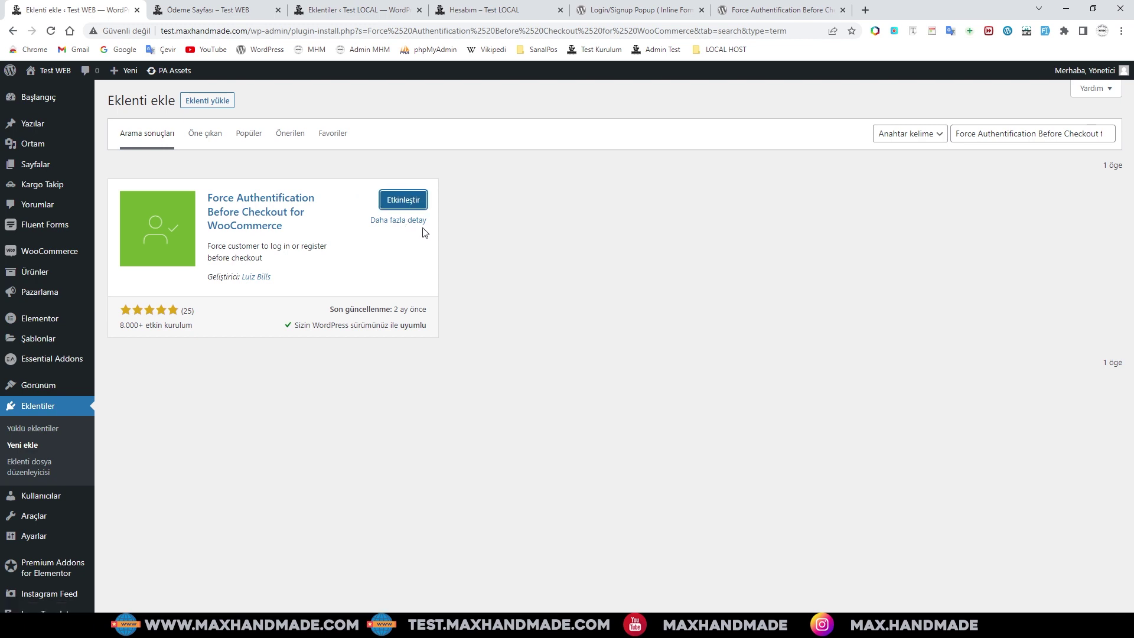
{"action": "left_click", "coordinate": [403, 201]}
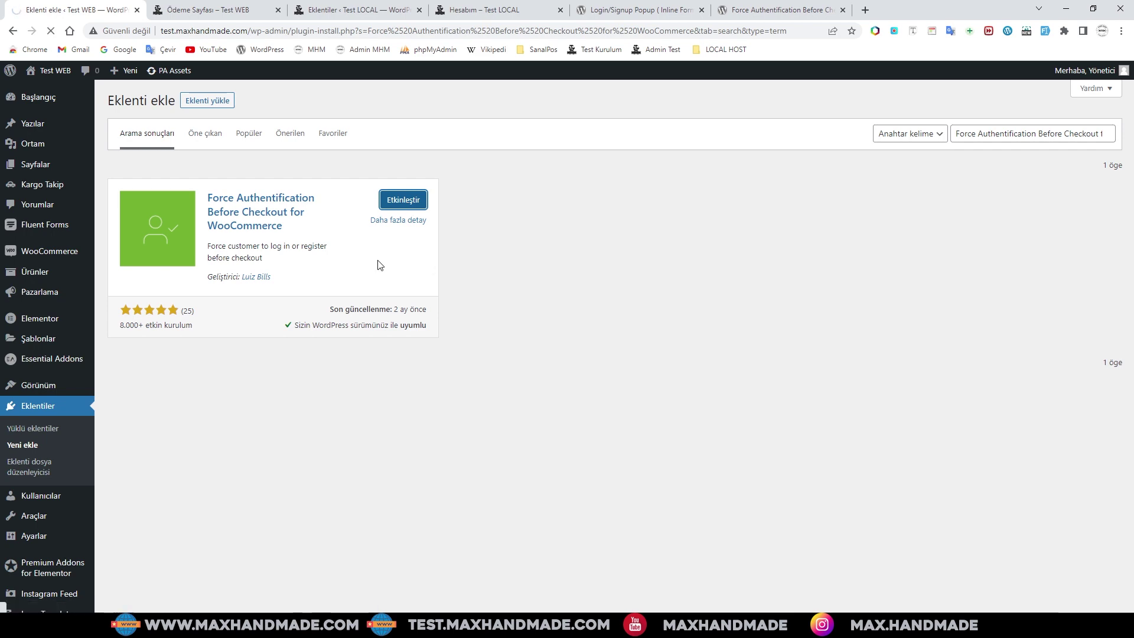
{"action": "scroll", "coordinate": [438, 418], "scroll_direction": "down", "scroll_amount": 3}
{"action": "scroll", "coordinate": [438, 418], "scroll_direction": "down", "scroll_amount": 5}
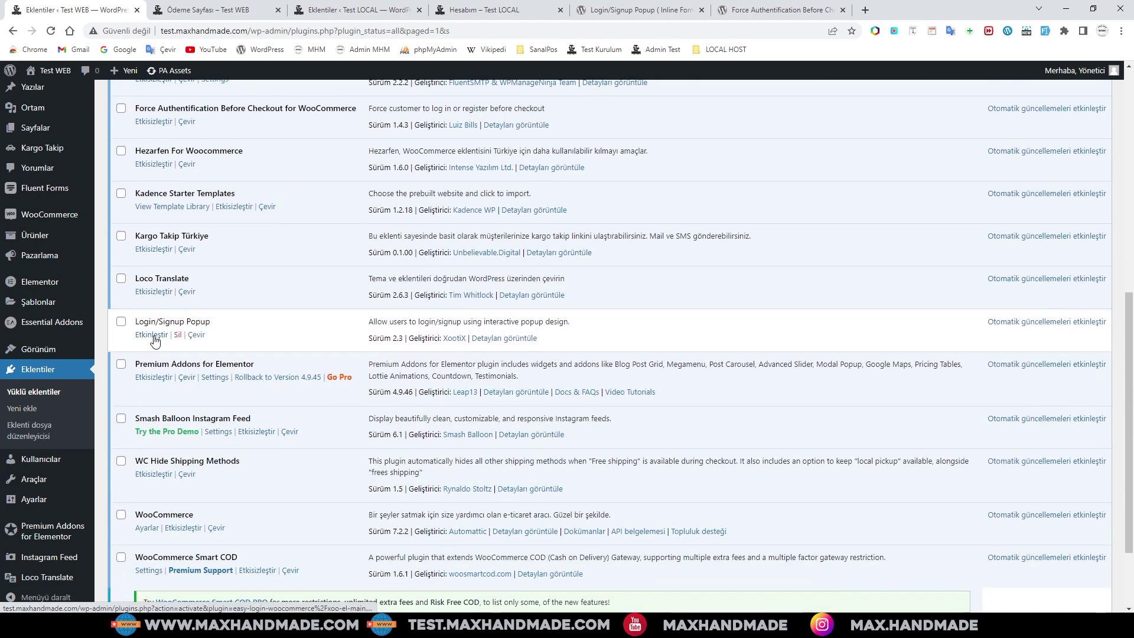
- Activate Login/Signup Popup and go to its Settings page from the admin sidebar
{"action": "left_click", "coordinate": [151, 335]}
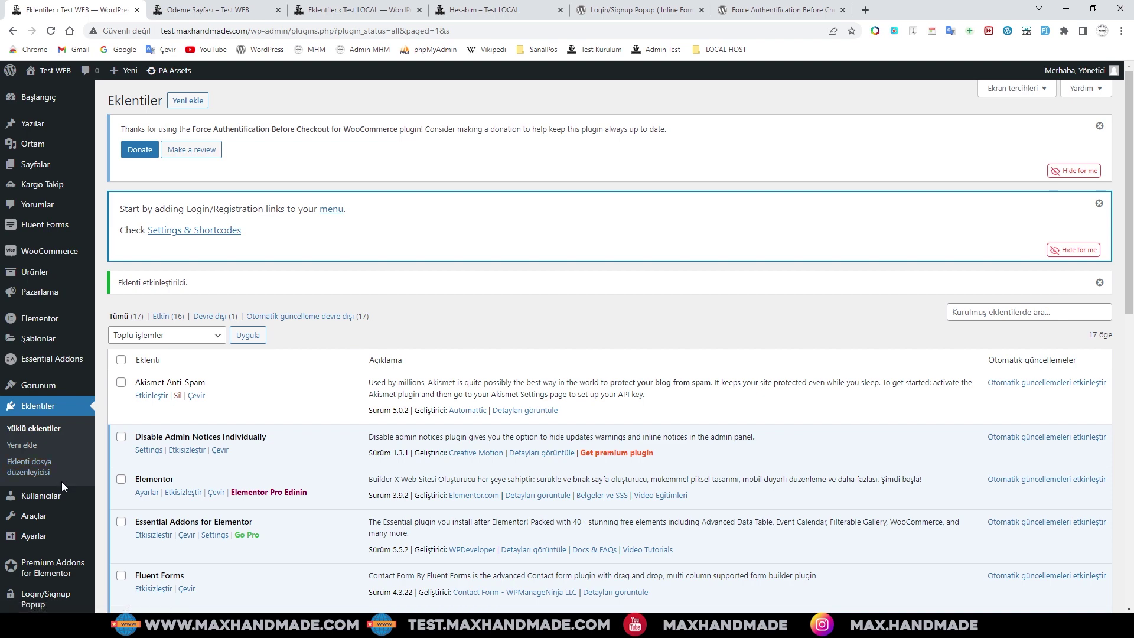
{"action": "scroll", "coordinate": [61, 481], "scroll_direction": "down", "scroll_amount": 2}
{"action": "mouse_move", "coordinate": [47, 526]}
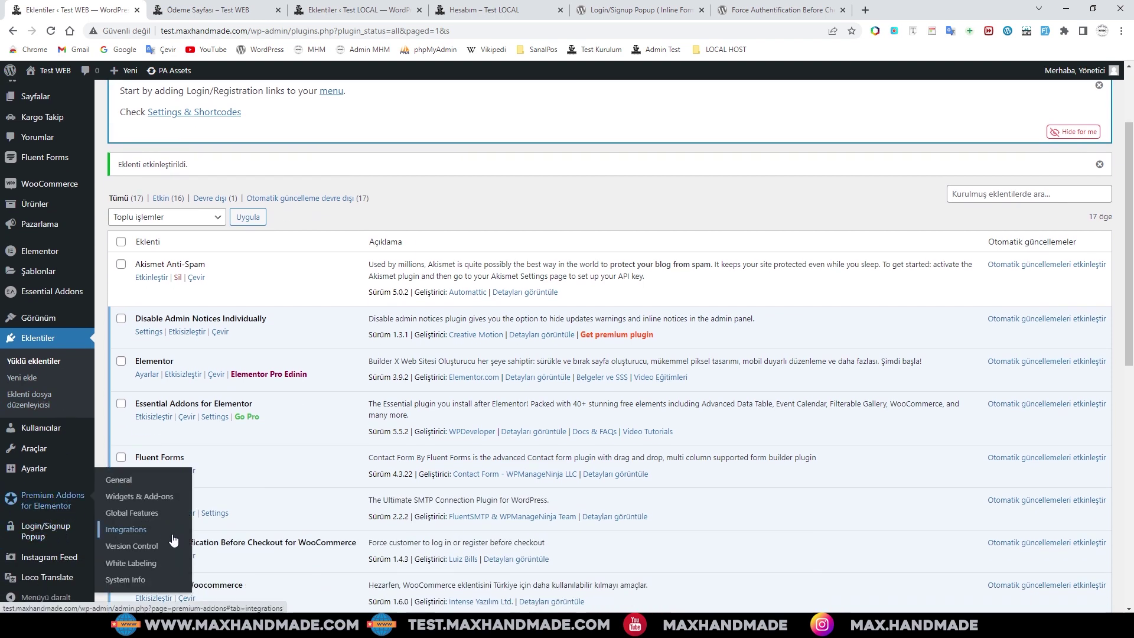
{"action": "scroll", "coordinate": [329, 452], "scroll_direction": "up", "scroll_amount": 1}
{"action": "scroll", "coordinate": [329, 451], "scroll_direction": "down", "scroll_amount": 3}
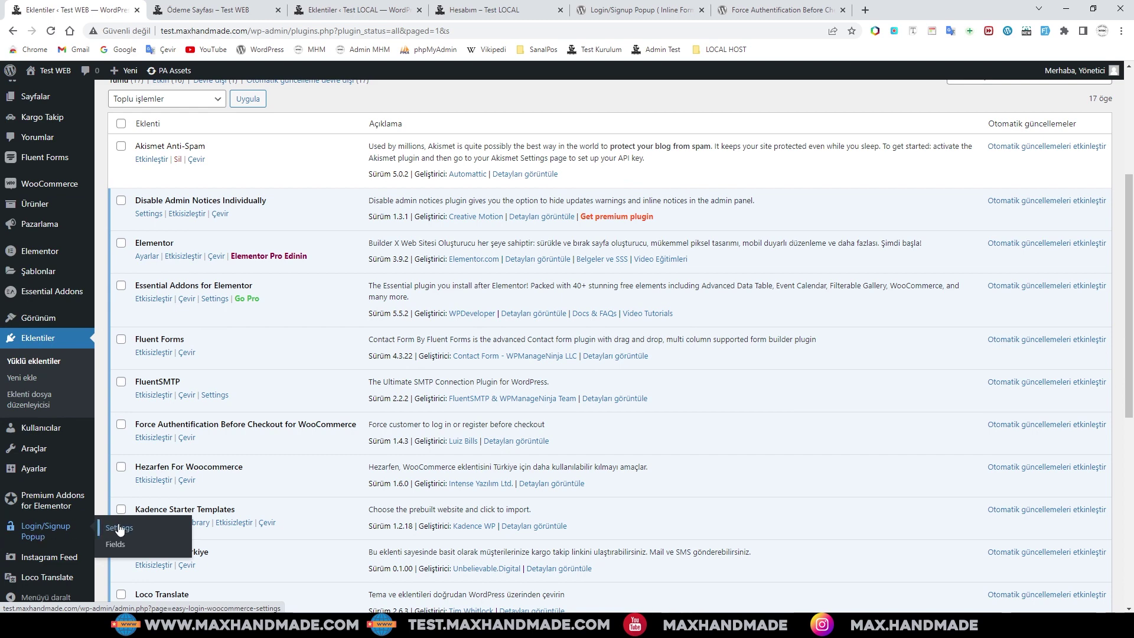
{"action": "left_click", "coordinate": [119, 528]}
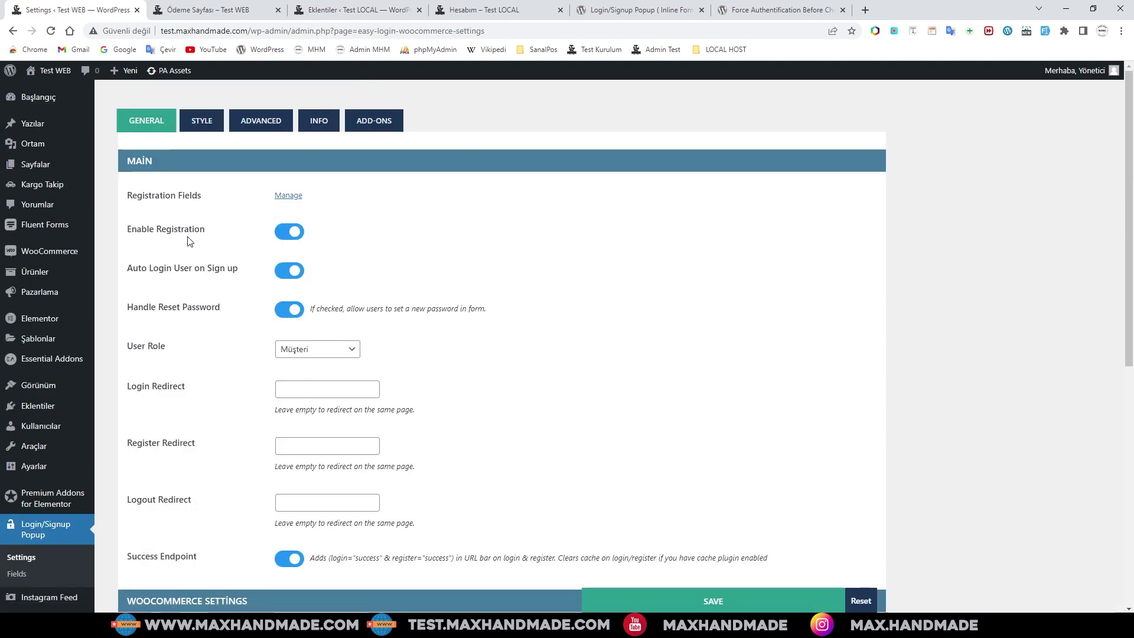
{"action": "scroll", "coordinate": [444, 330], "scroll_direction": "down", "scroll_amount": 2}
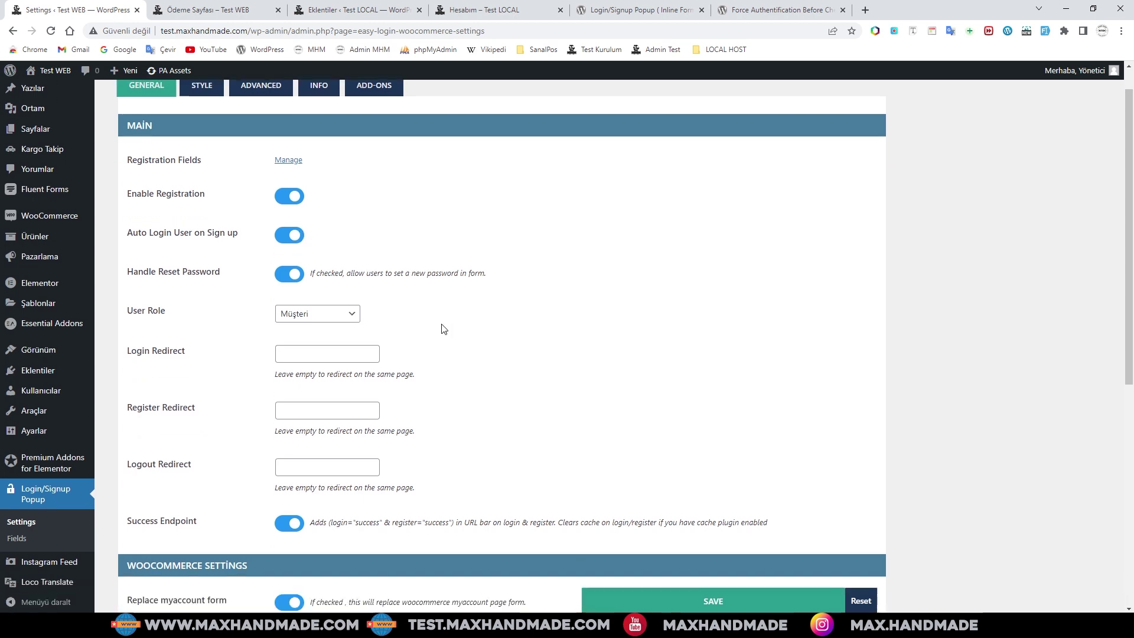
{"action": "scroll", "coordinate": [444, 329], "scroll_direction": "down", "scroll_amount": 6}
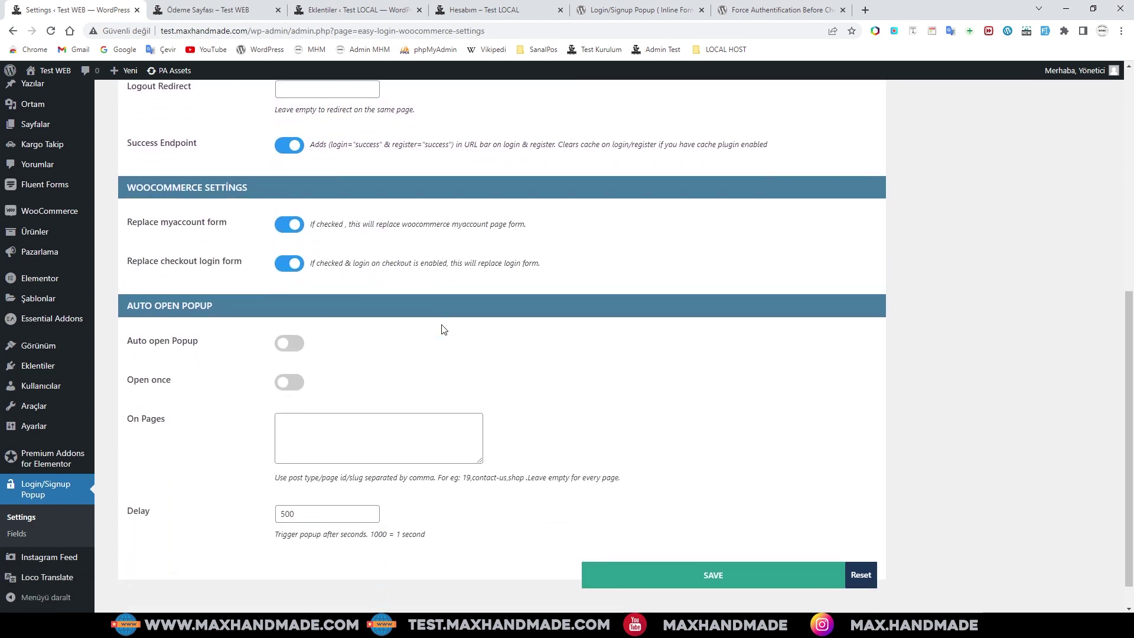
{"action": "scroll", "coordinate": [444, 329], "scroll_direction": "down", "scroll_amount": 1}
{"action": "left_click_drag", "start_coordinate": [218, 272], "coordinate": [126, 278]}
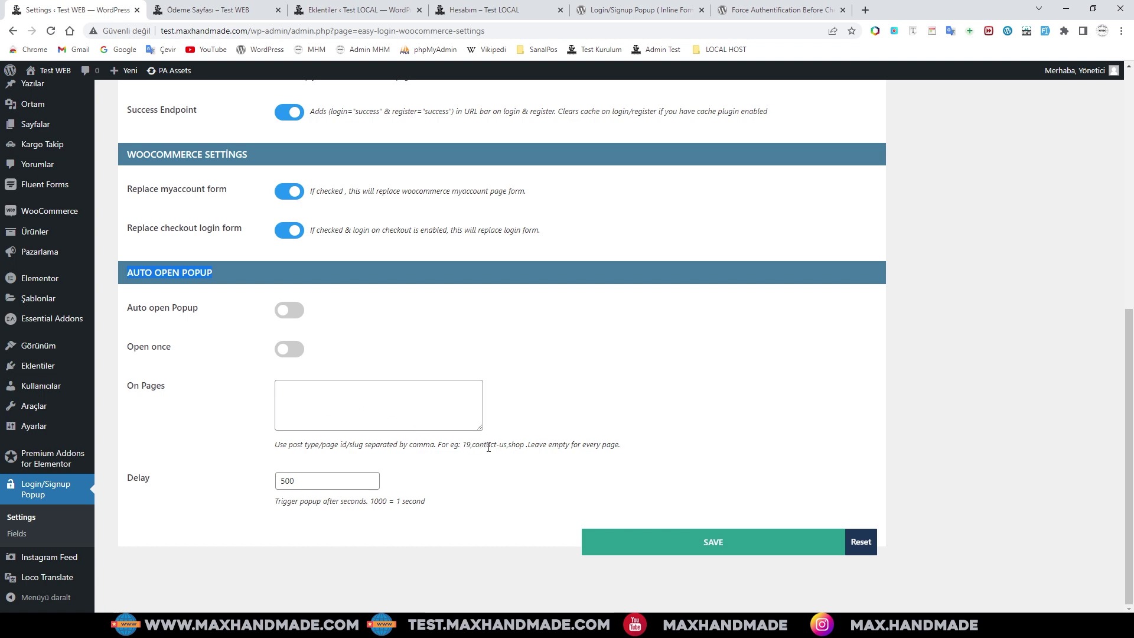
{"action": "scroll", "coordinate": [525, 449], "scroll_direction": "up", "scroll_amount": 6}
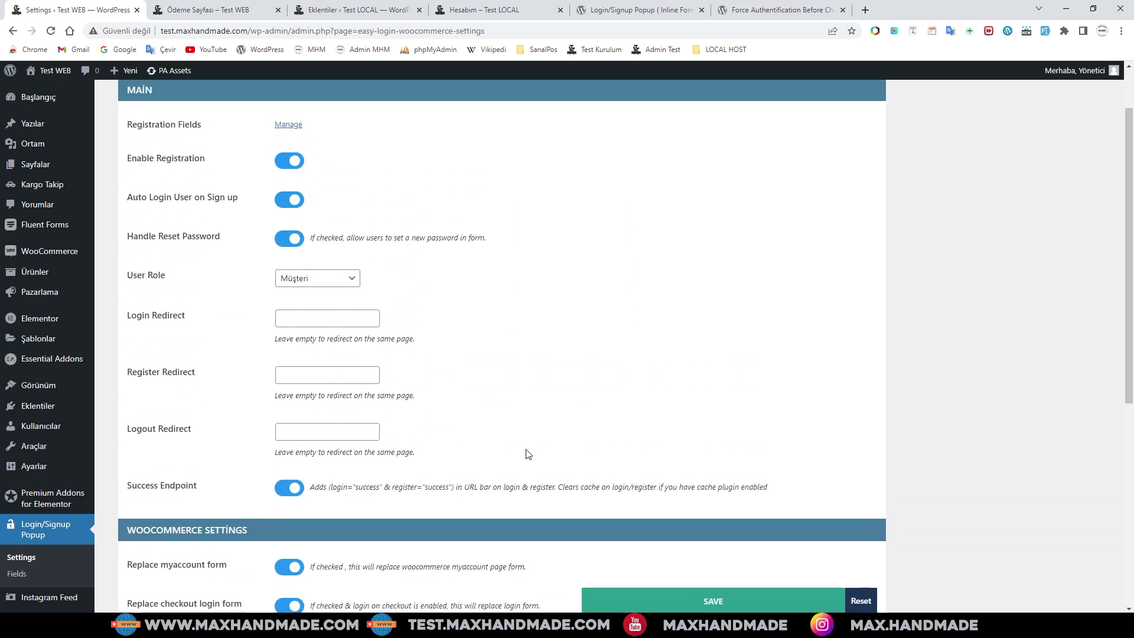
{"action": "scroll", "coordinate": [526, 453], "scroll_direction": "up", "scroll_amount": 1}
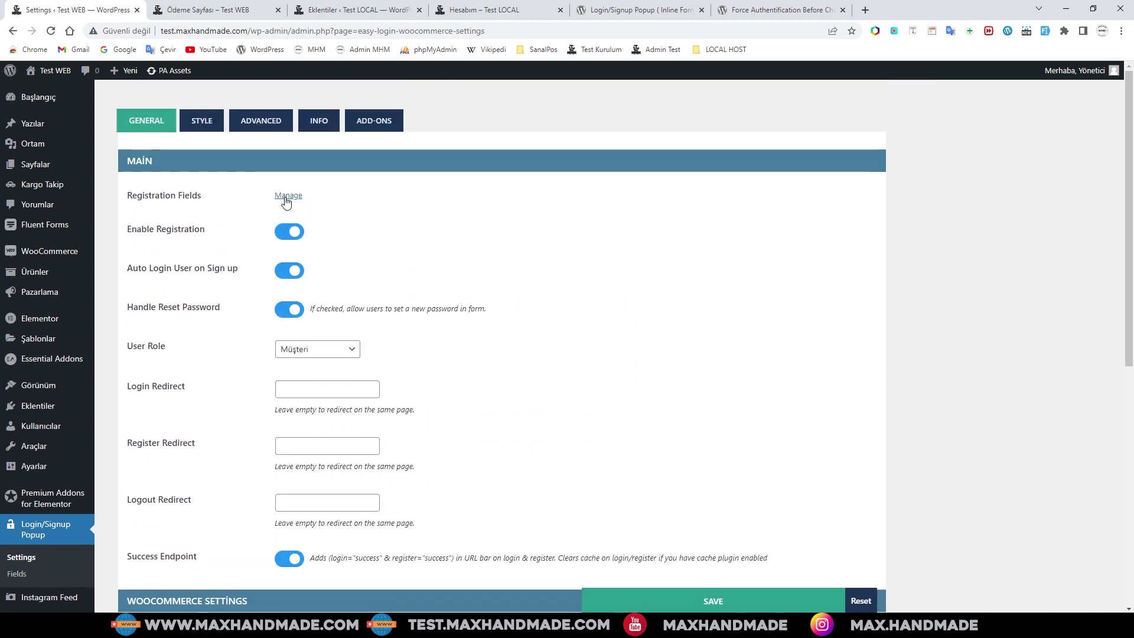
- Review the STYLE tab's POP-UP and FORM options: 800×600 px popup, 40px 30px padding, 40% sidebar
{"action": "left_click", "coordinate": [201, 120]}
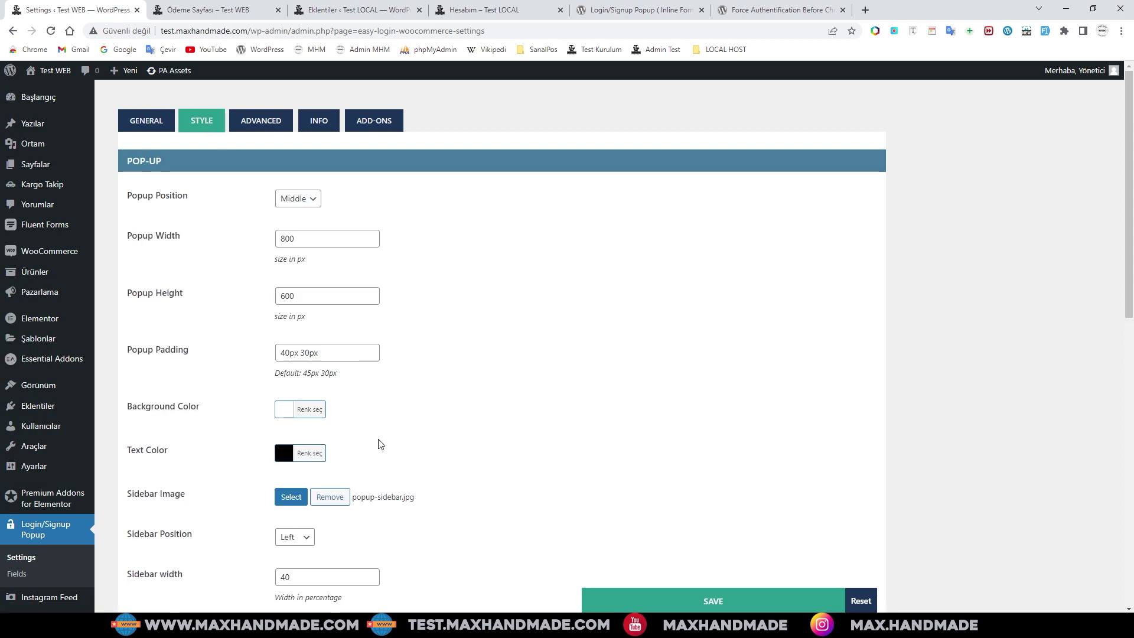
{"action": "scroll", "coordinate": [420, 428], "scroll_direction": "down", "scroll_amount": 1}
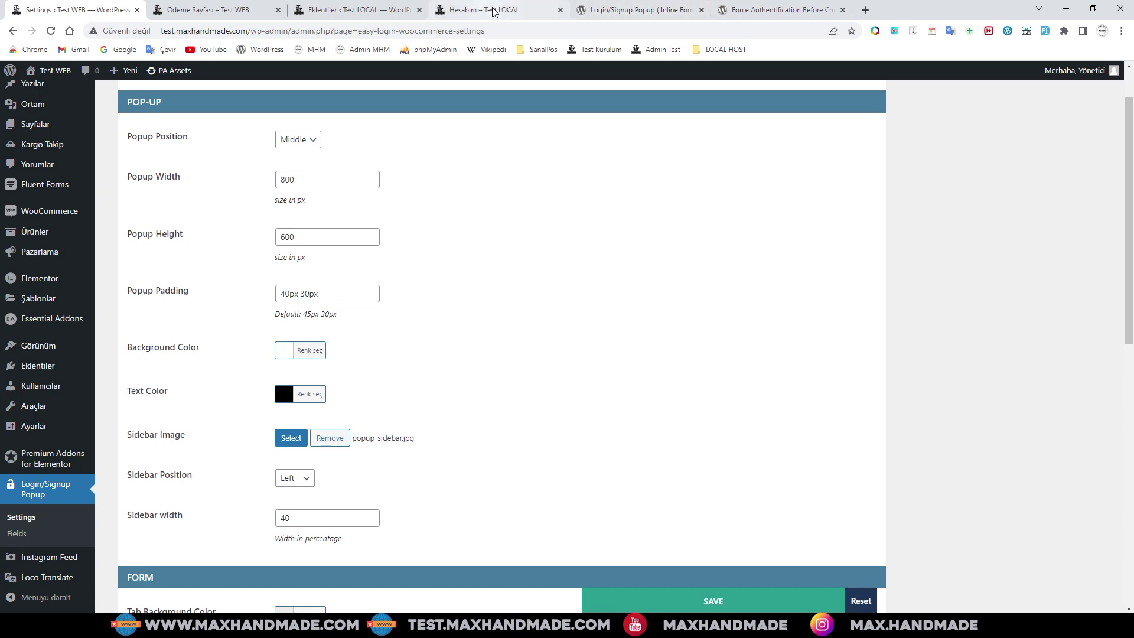
{"action": "mouse_move", "coordinate": [494, 12]}
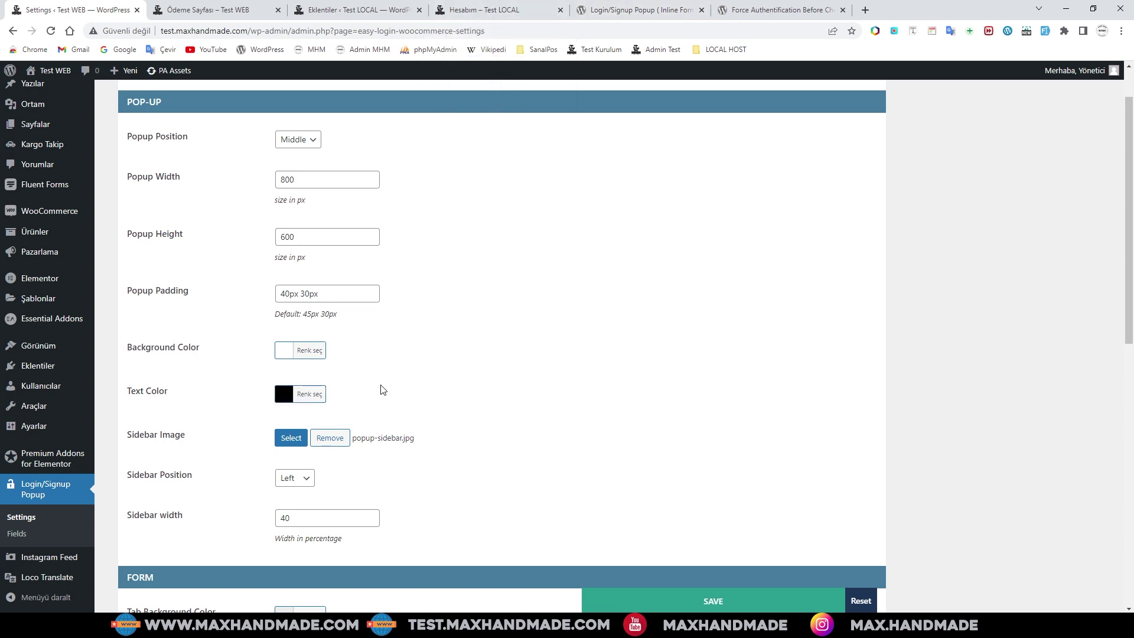
{"action": "scroll", "coordinate": [201, 417], "scroll_direction": "up", "scroll_amount": 1}
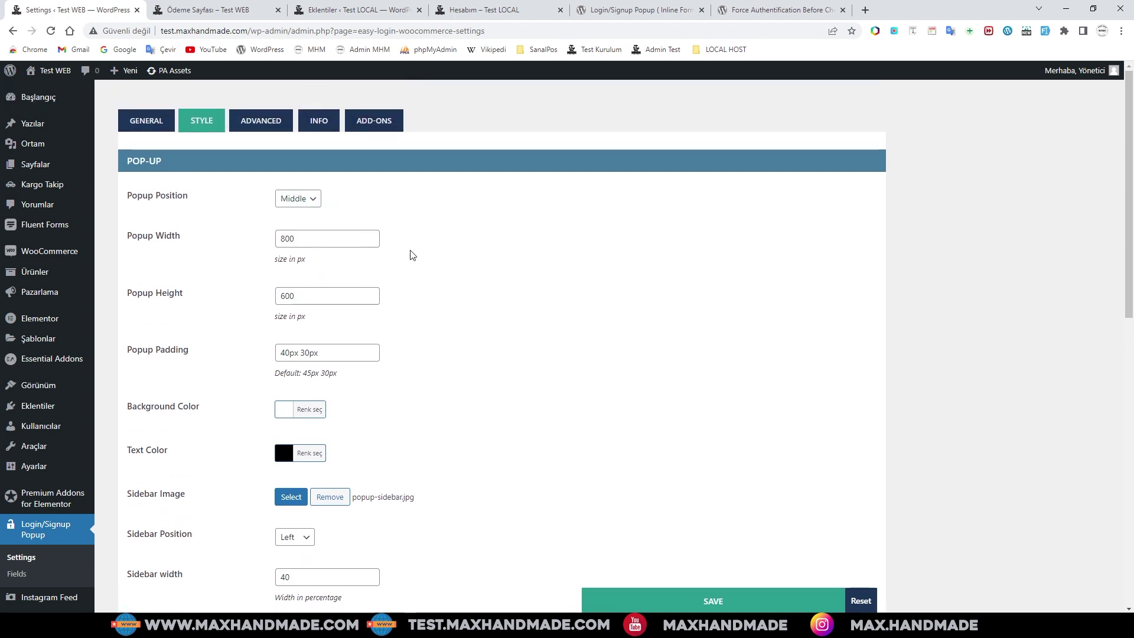
{"action": "scroll", "coordinate": [390, 441], "scroll_direction": "down", "scroll_amount": 3}
{"action": "scroll", "coordinate": [388, 452], "scroll_direction": "down", "scroll_amount": 4}
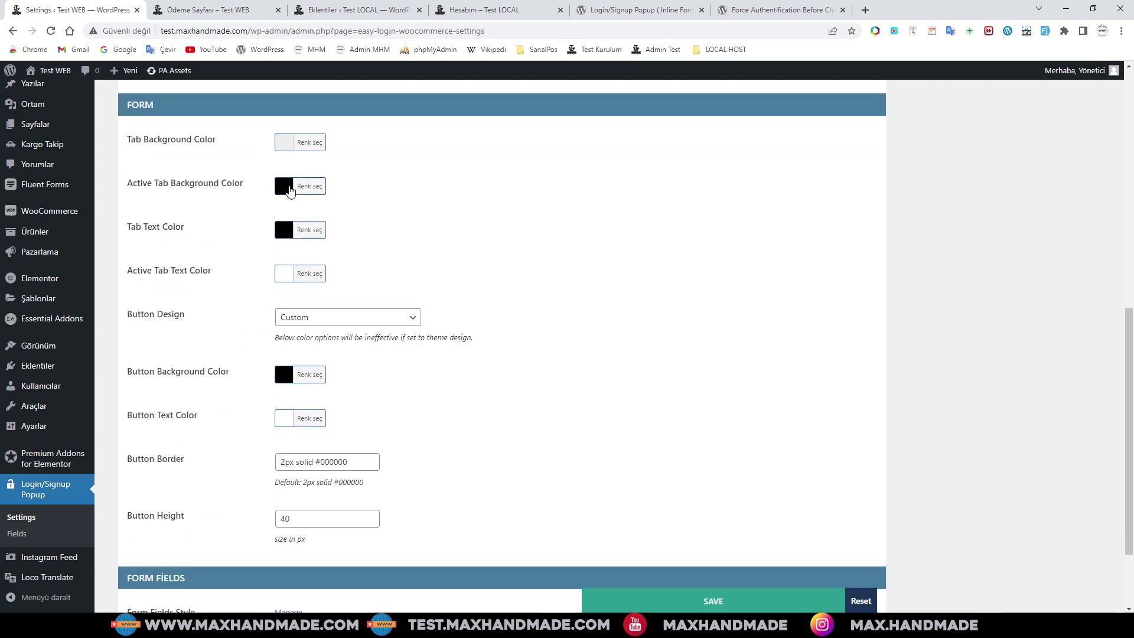
{"action": "scroll", "coordinate": [357, 297], "scroll_direction": "up", "scroll_amount": 12}
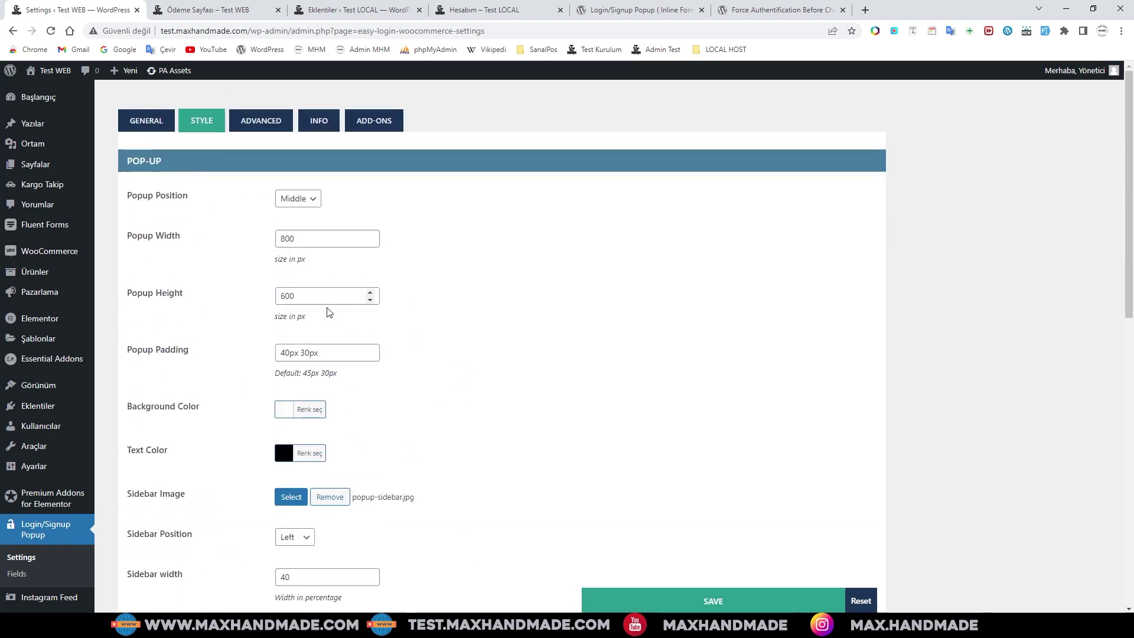
{"action": "scroll", "coordinate": [449, 317], "scroll_direction": "down", "scroll_amount": 3}
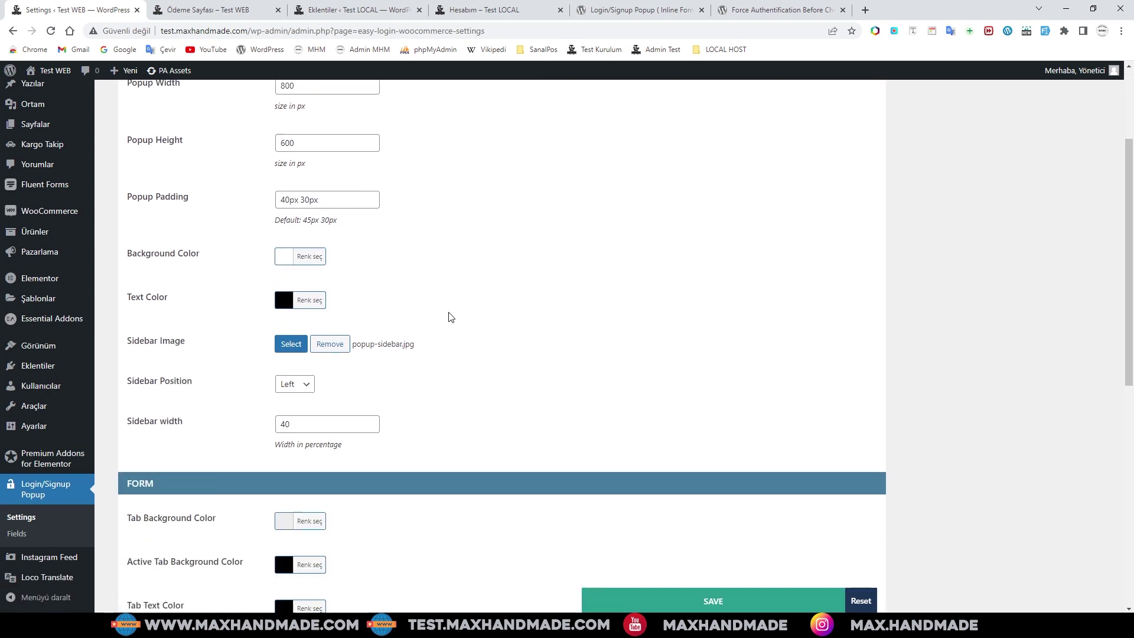
{"action": "scroll", "coordinate": [437, 308], "scroll_direction": "down", "scroll_amount": 2}
{"action": "scroll", "coordinate": [366, 171], "scroll_direction": "up", "scroll_amount": 3}
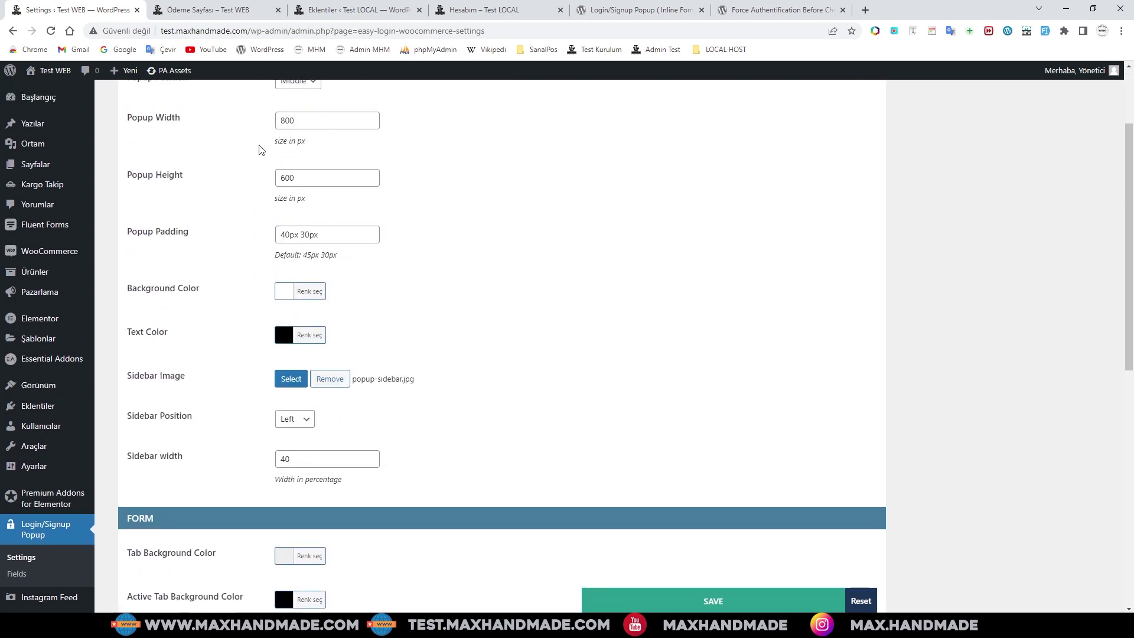
{"action": "scroll", "coordinate": [384, 278], "scroll_direction": "down", "scroll_amount": 4}
{"action": "scroll", "coordinate": [435, 344], "scroll_direction": "down", "scroll_amount": 3}
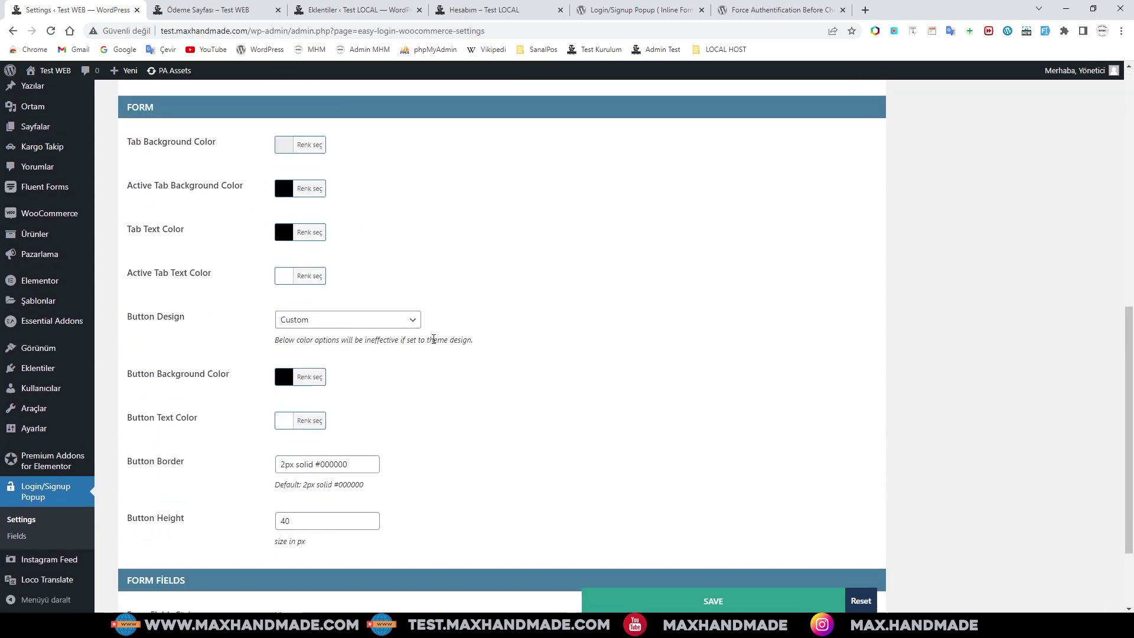
{"action": "scroll", "coordinate": [435, 343], "scroll_direction": "up", "scroll_amount": 9}
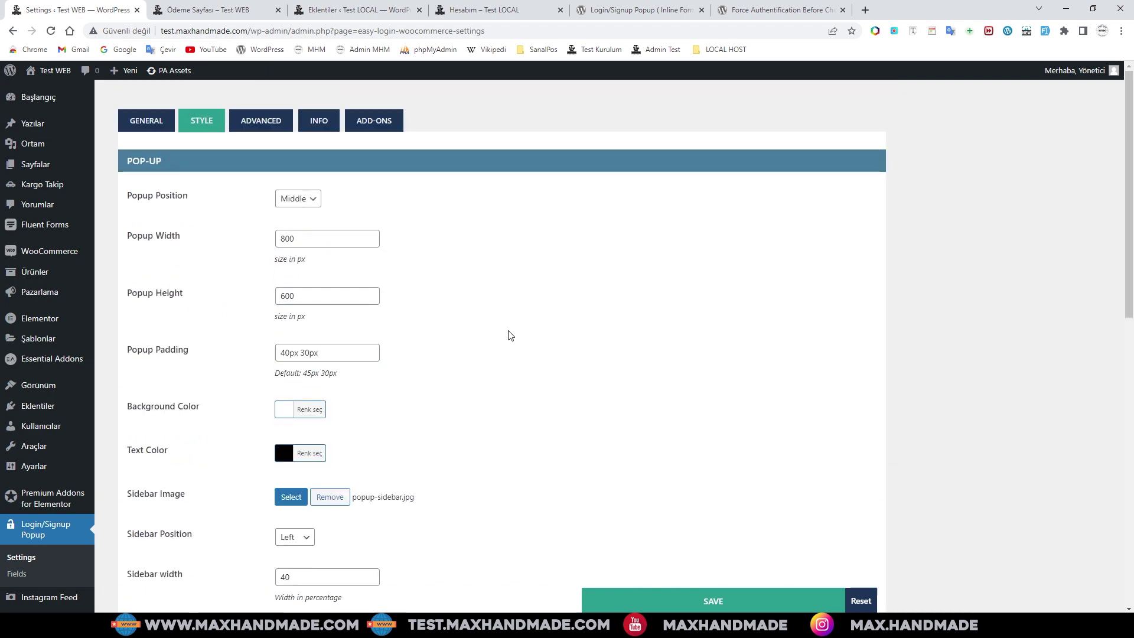
{"action": "scroll", "coordinate": [511, 336], "scroll_direction": "down", "scroll_amount": 7}
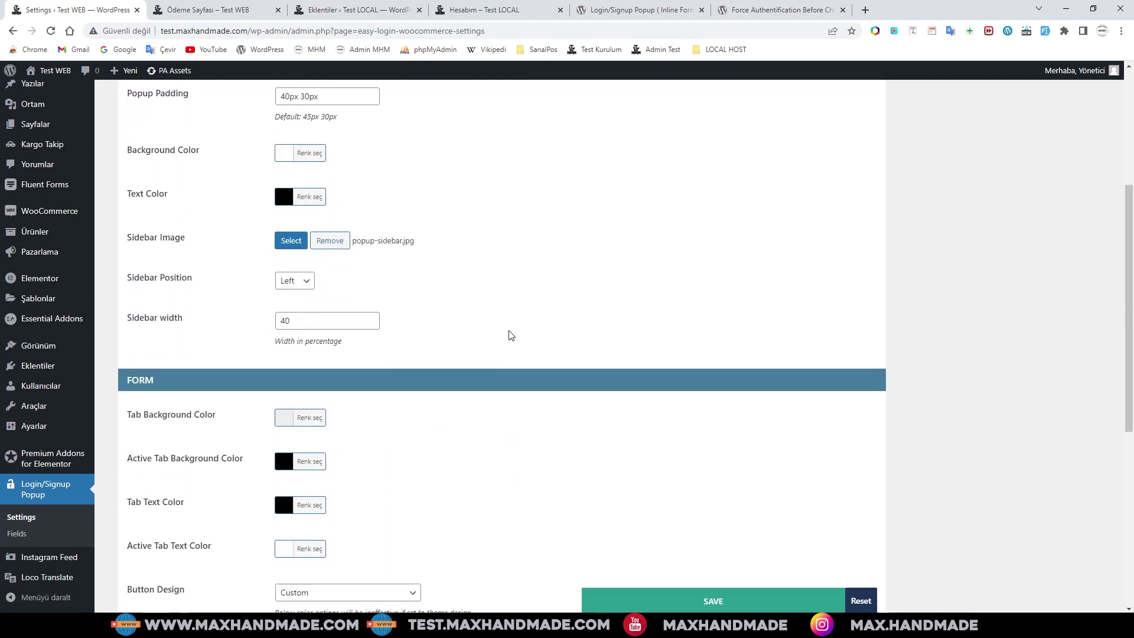
{"action": "scroll", "coordinate": [455, 356], "scroll_direction": "down", "scroll_amount": 4}
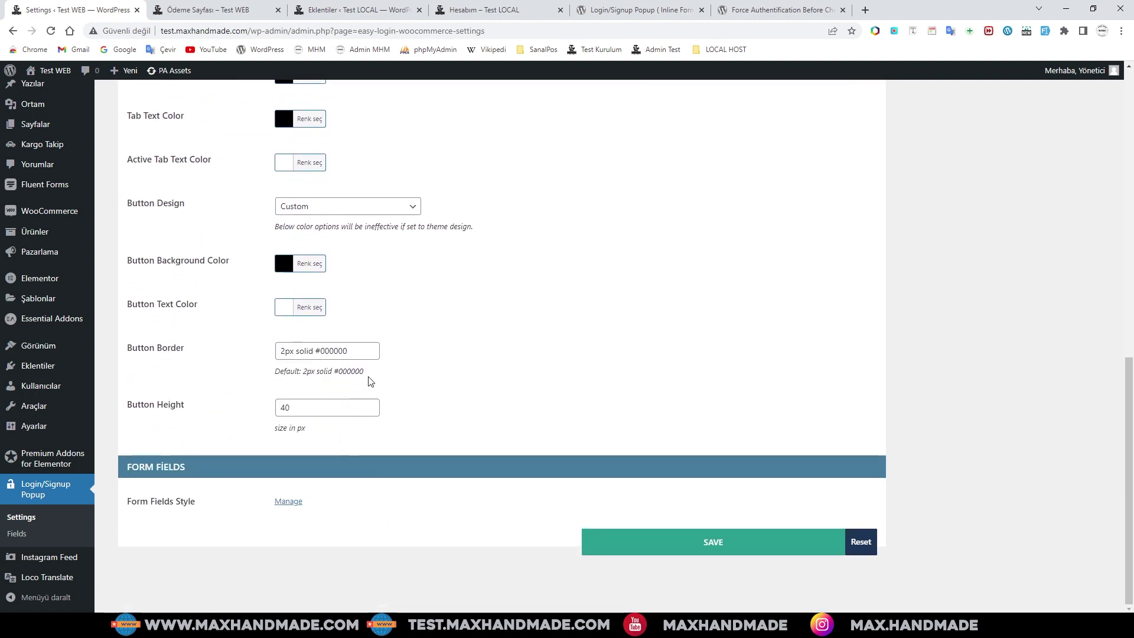
{"action": "scroll", "coordinate": [370, 381], "scroll_direction": "up", "scroll_amount": 11}
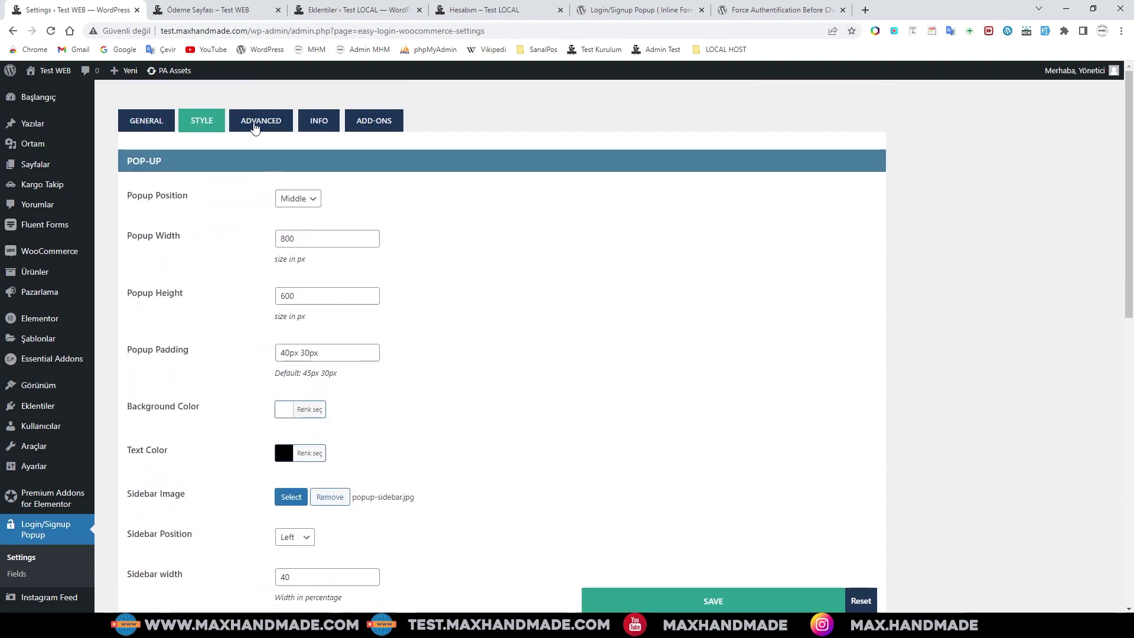
- Look through the ADVANCED custom CSS, INFO shortcode and ADD-ONS tabs, then return to GENERAL
{"action": "left_click", "coordinate": [255, 128]}
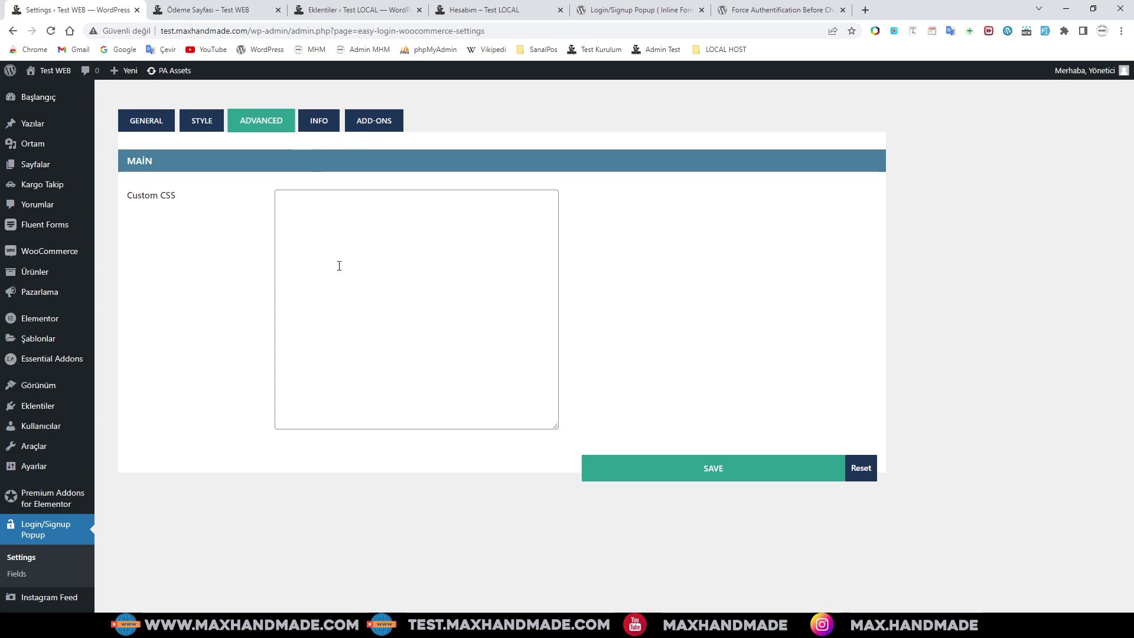
{"action": "left_click", "coordinate": [317, 121]}
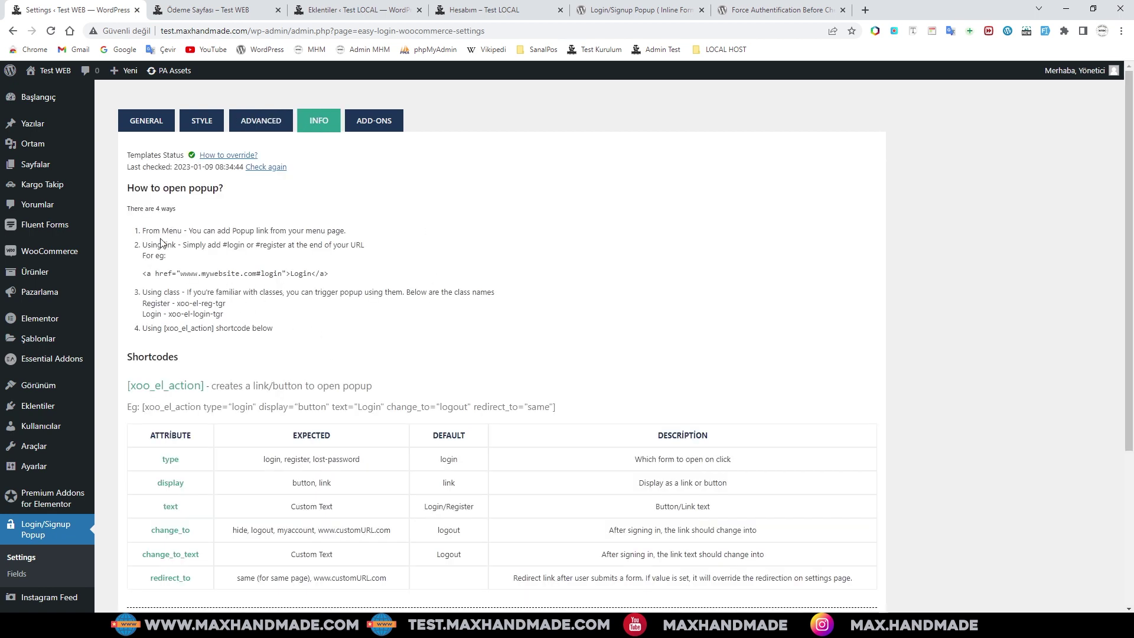
{"action": "scroll", "coordinate": [290, 322], "scroll_direction": "down", "scroll_amount": 1}
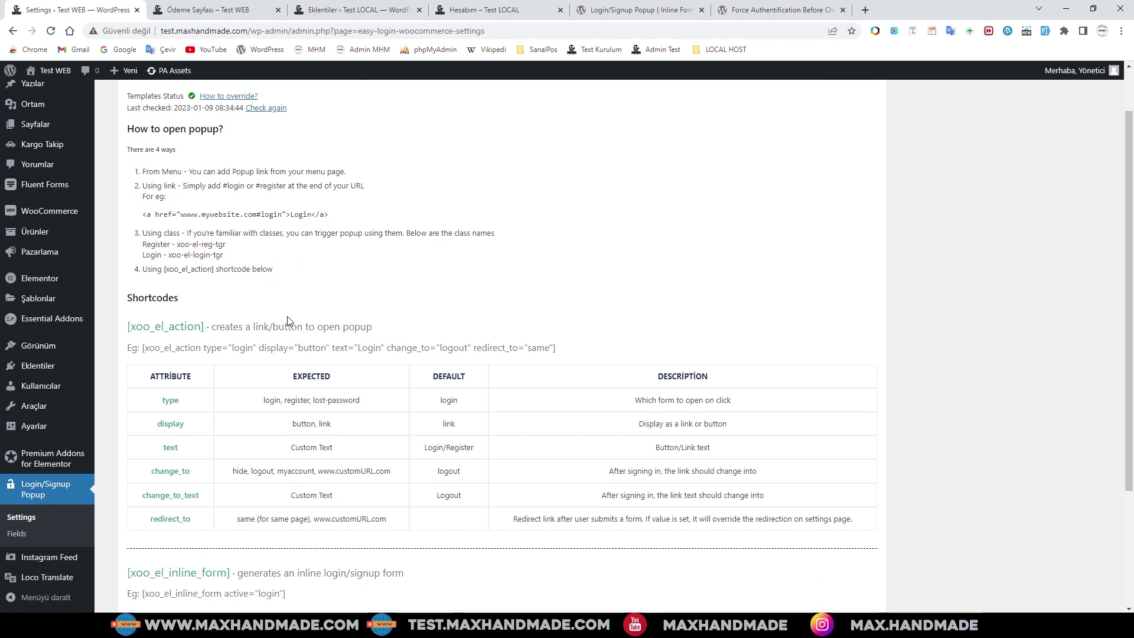
{"action": "scroll", "coordinate": [317, 185], "scroll_direction": "up", "scroll_amount": 1}
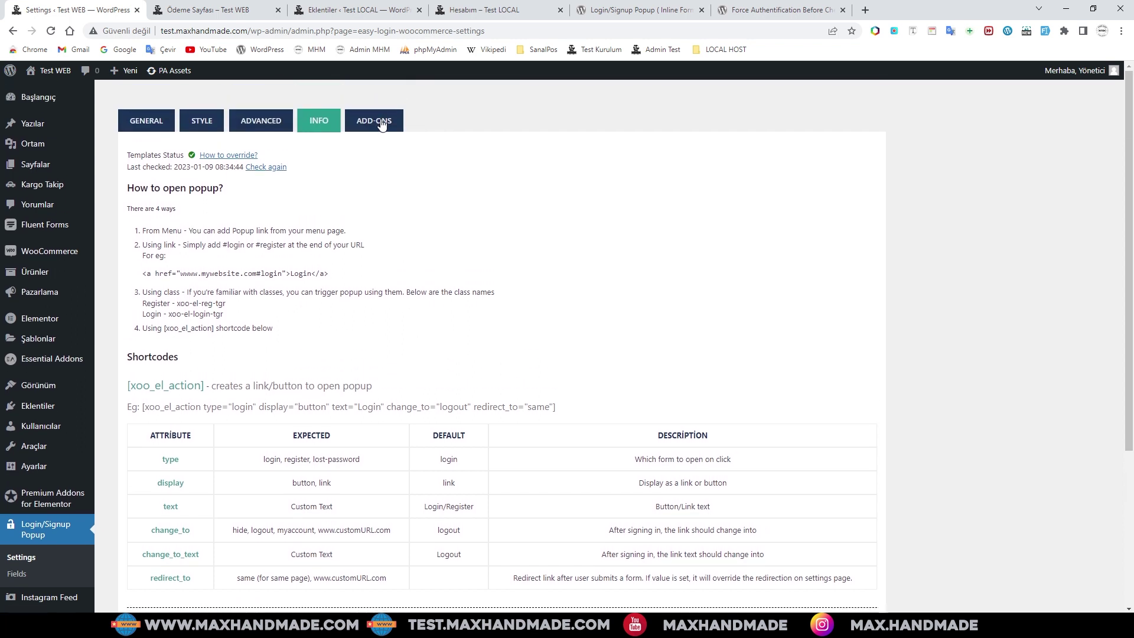
{"action": "left_click", "coordinate": [382, 123]}
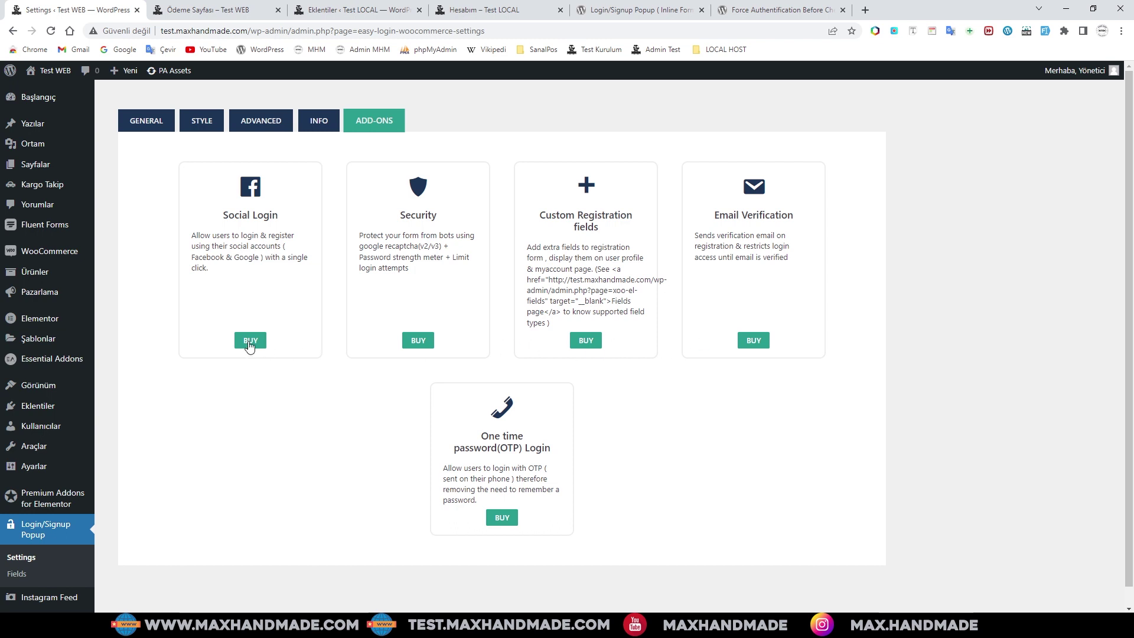
{"action": "left_click", "coordinate": [137, 125]}
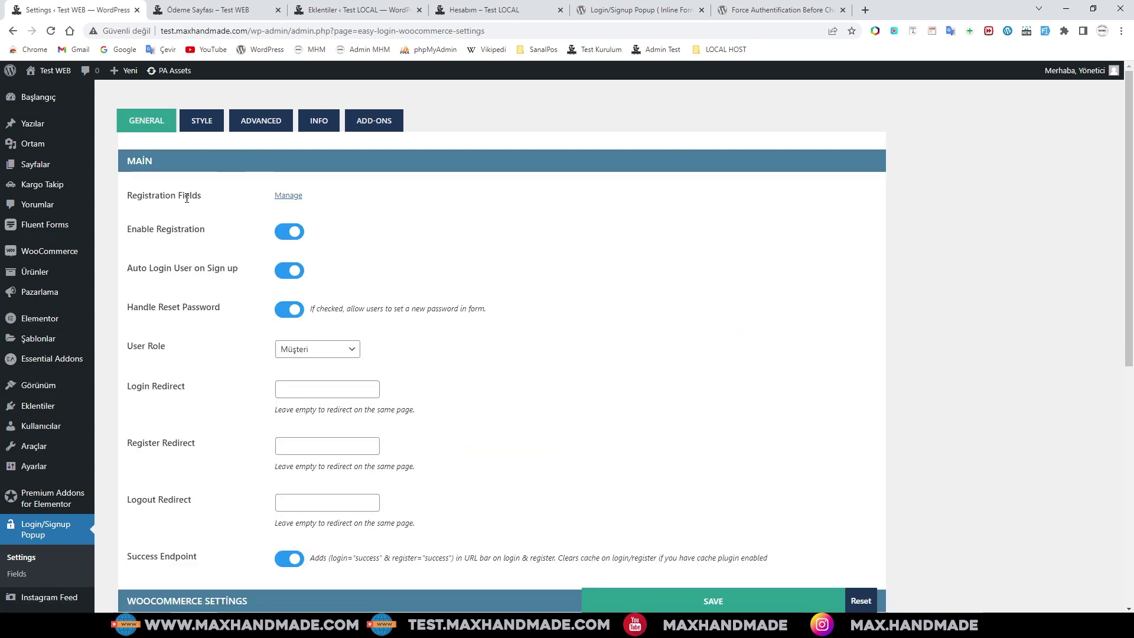
- Inspect the Registration Fields list and User Email field, then switch to the Test LOCAL plugins tab
{"action": "left_click_drag", "start_coordinate": [133, 192], "coordinate": [213, 202]}
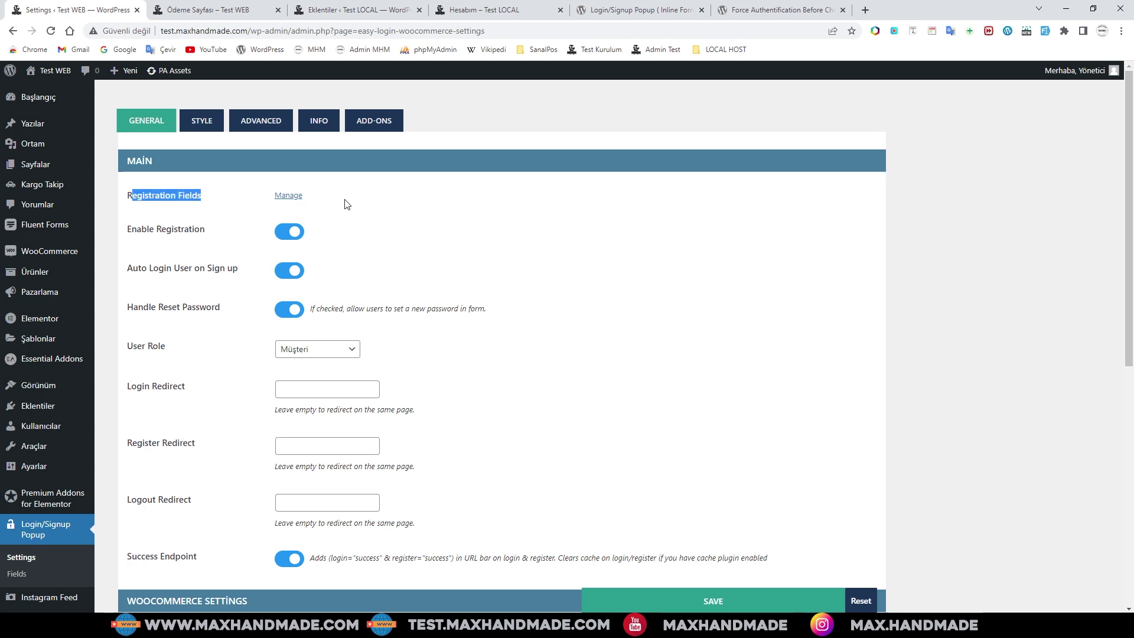
{"action": "left_click", "coordinate": [289, 196]}
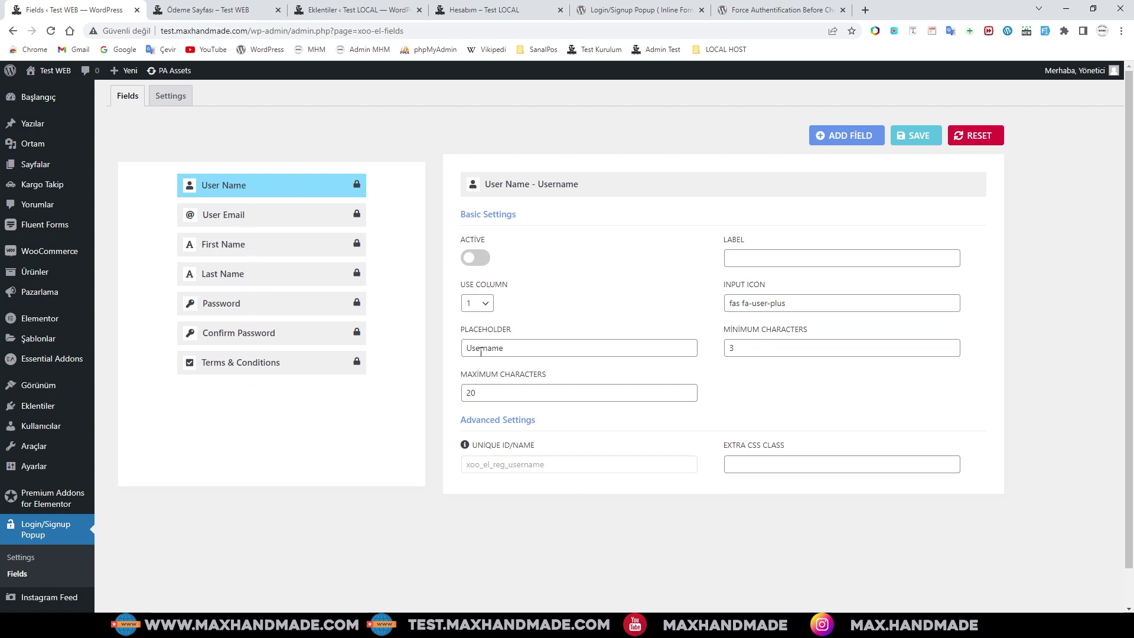
{"action": "left_click_drag", "start_coordinate": [510, 348], "coordinate": [465, 347]}
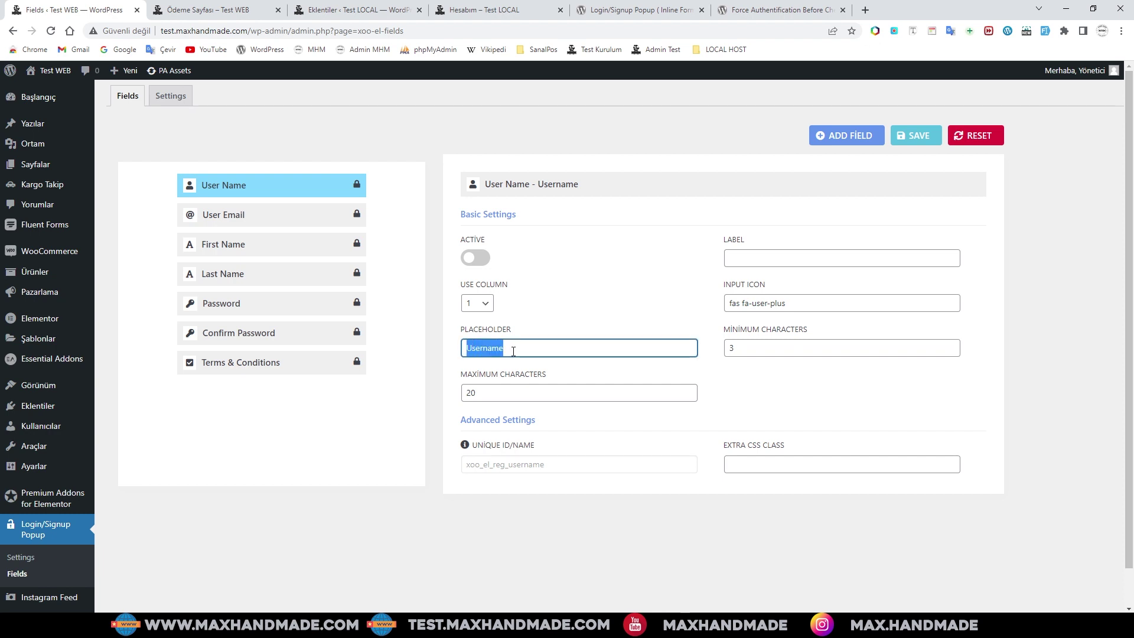
{"action": "left_click", "coordinate": [271, 224]}
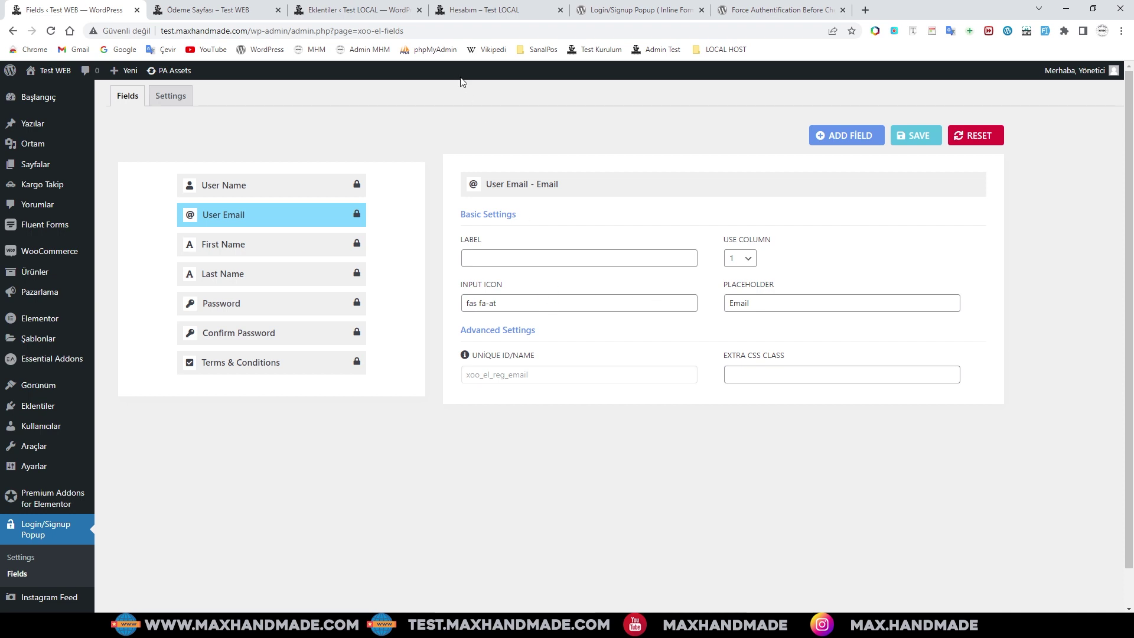
{"action": "left_click", "coordinate": [345, 12]}
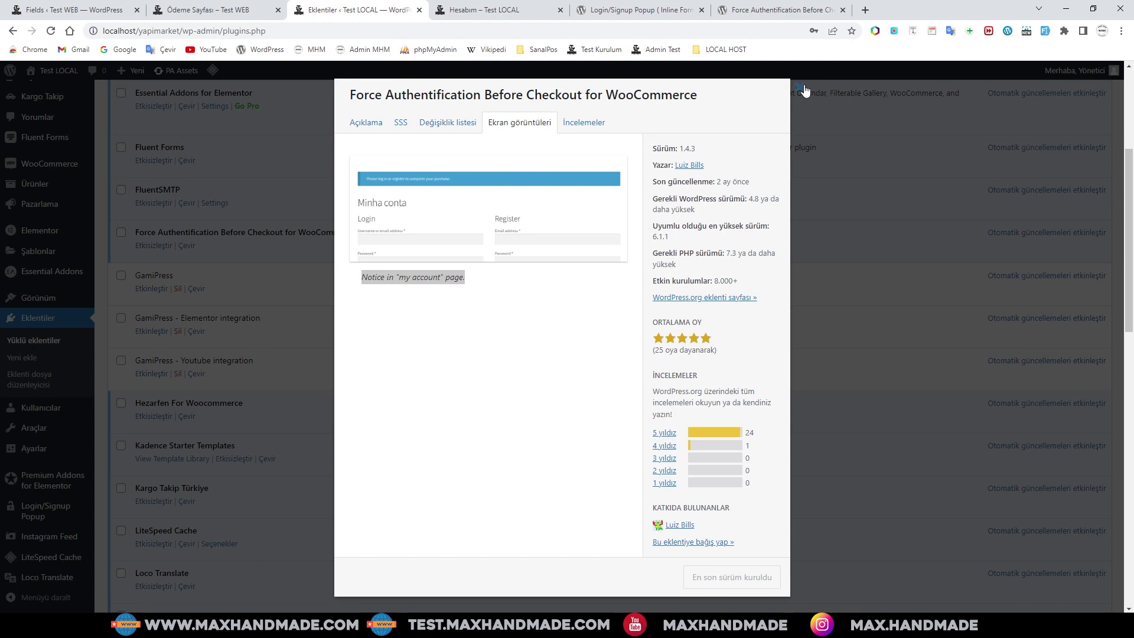
- Close the plugin details dialog and open the local site's Login/Signup Popup settings
{"action": "left_click", "coordinate": [803, 89]}
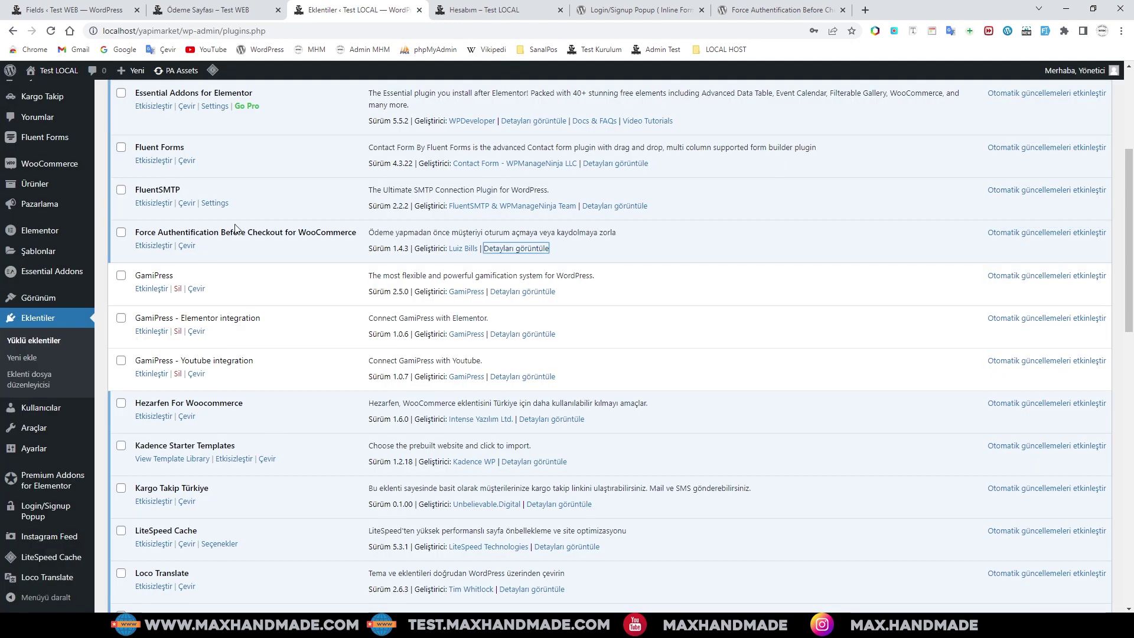
{"action": "scroll", "coordinate": [235, 227], "scroll_direction": "down", "scroll_amount": 4}
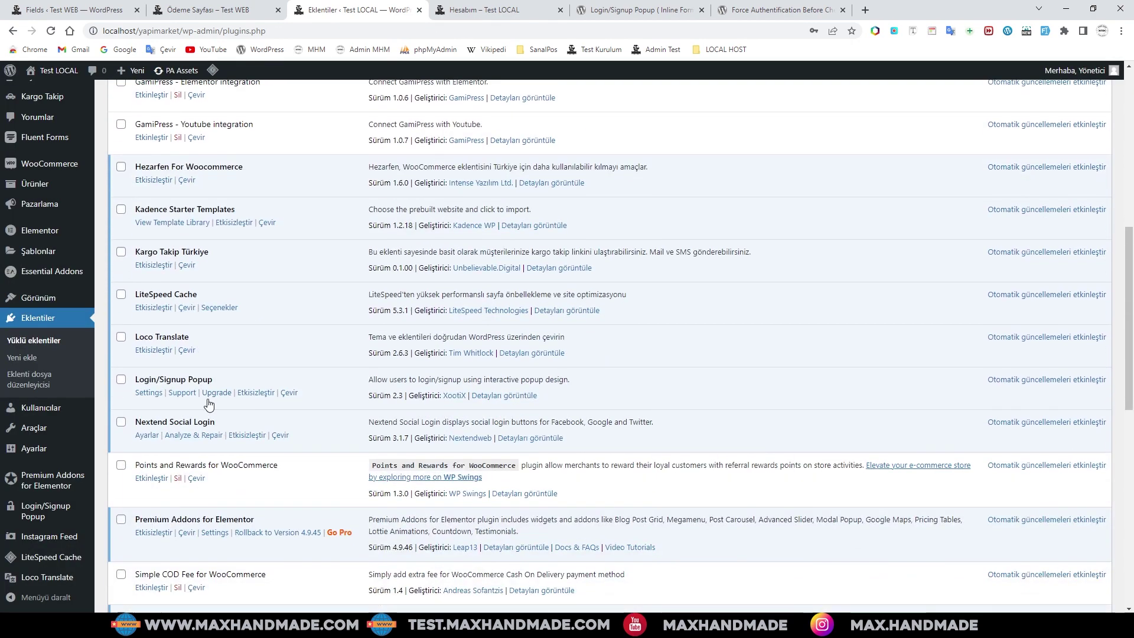
{"action": "left_click", "coordinate": [151, 394]}
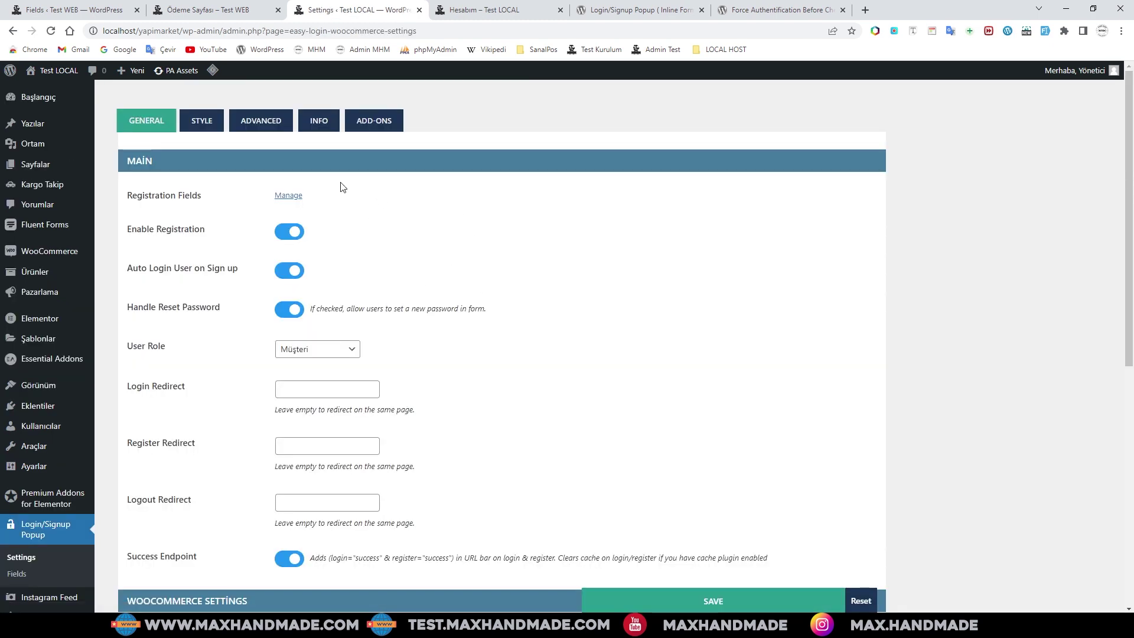
- Compare the local Username, E-posta and First Name (Adınız) placeholders, then return to the Test WEB tab
{"action": "left_click", "coordinate": [289, 196]}
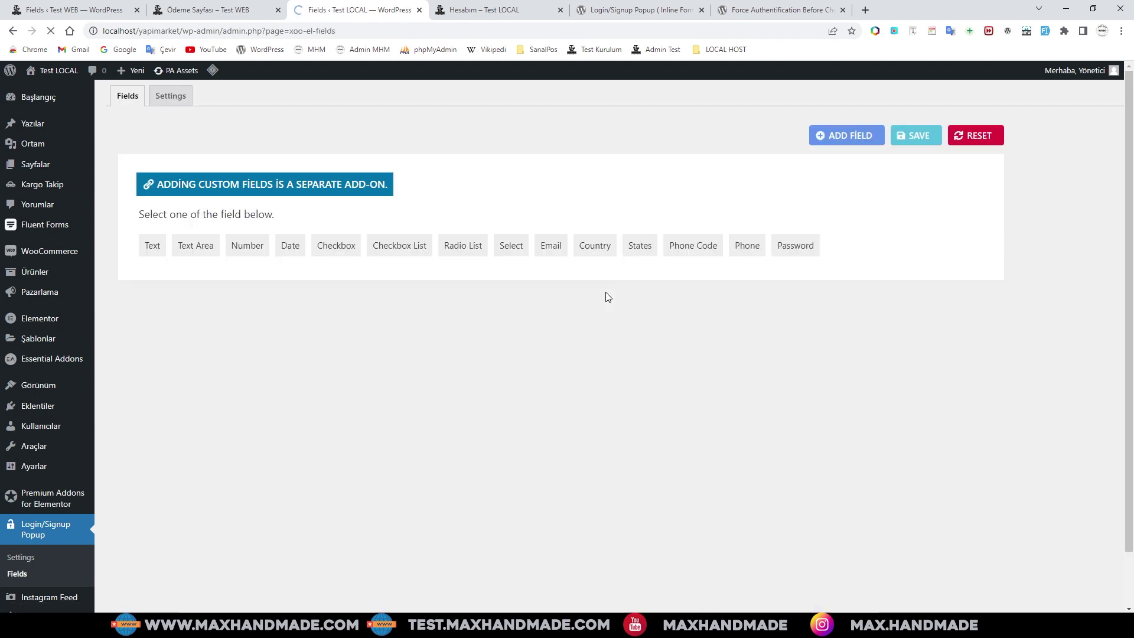
{"action": "left_click", "coordinate": [528, 353]}
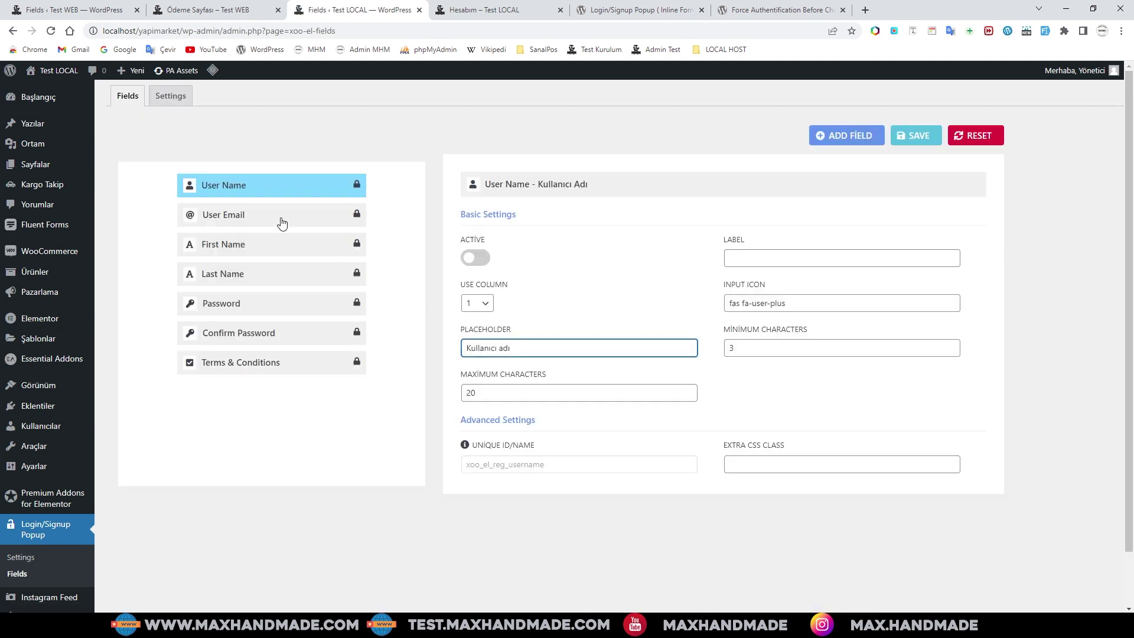
{"action": "left_click", "coordinate": [279, 220]}
{"action": "left_click", "coordinate": [788, 308]}
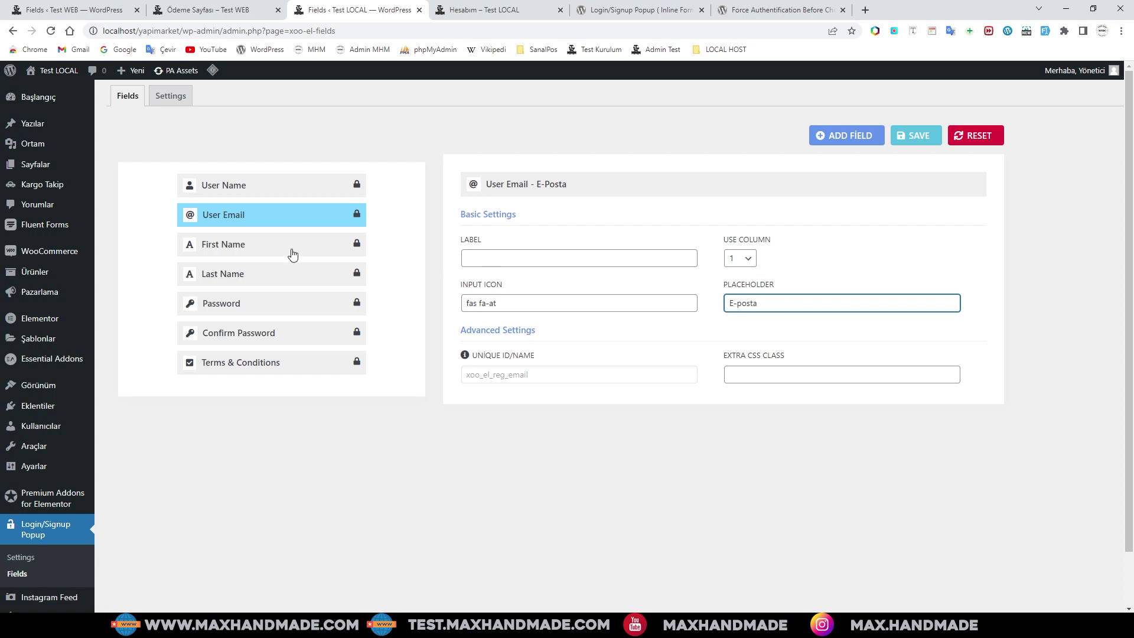
{"action": "left_click", "coordinate": [253, 247]}
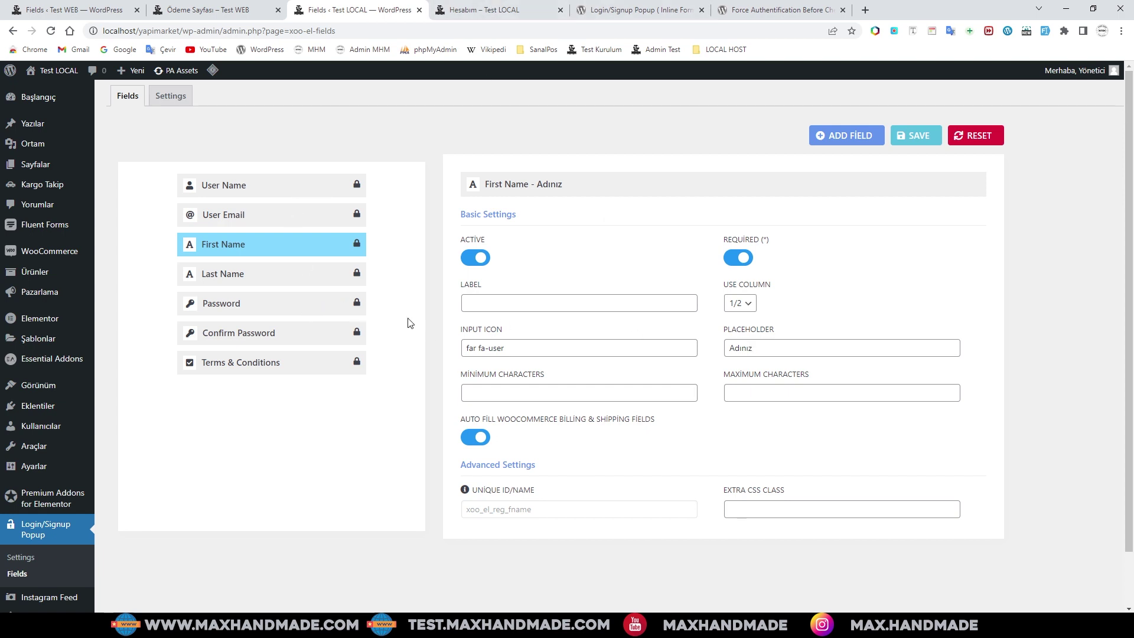
{"action": "left_click", "coordinate": [63, 7]}
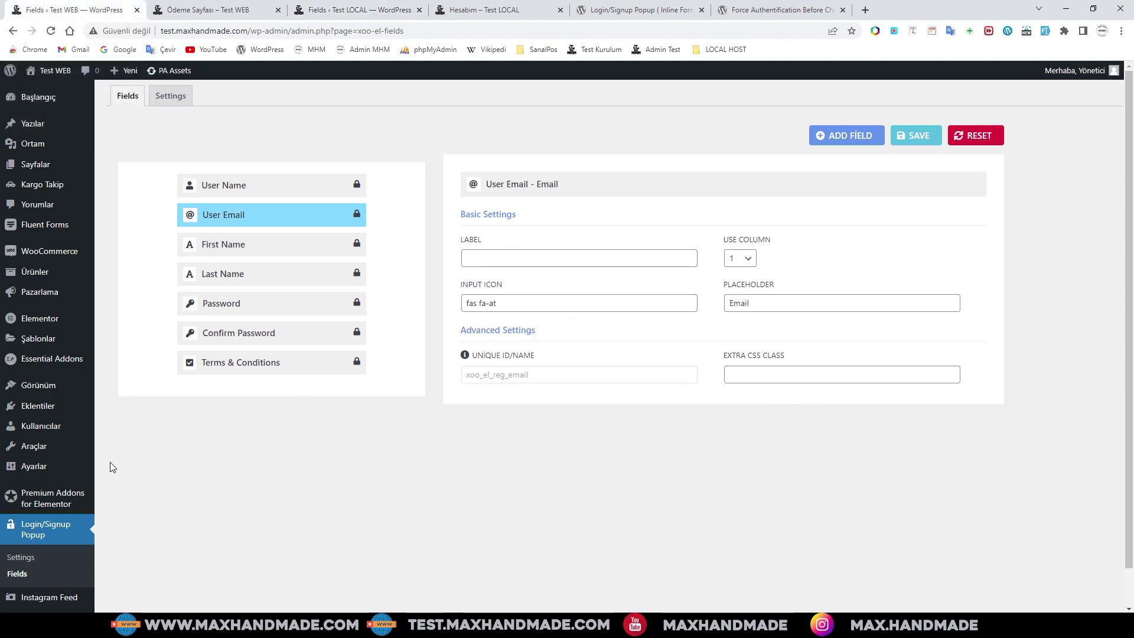
{"action": "mouse_move", "coordinate": [59, 499]}
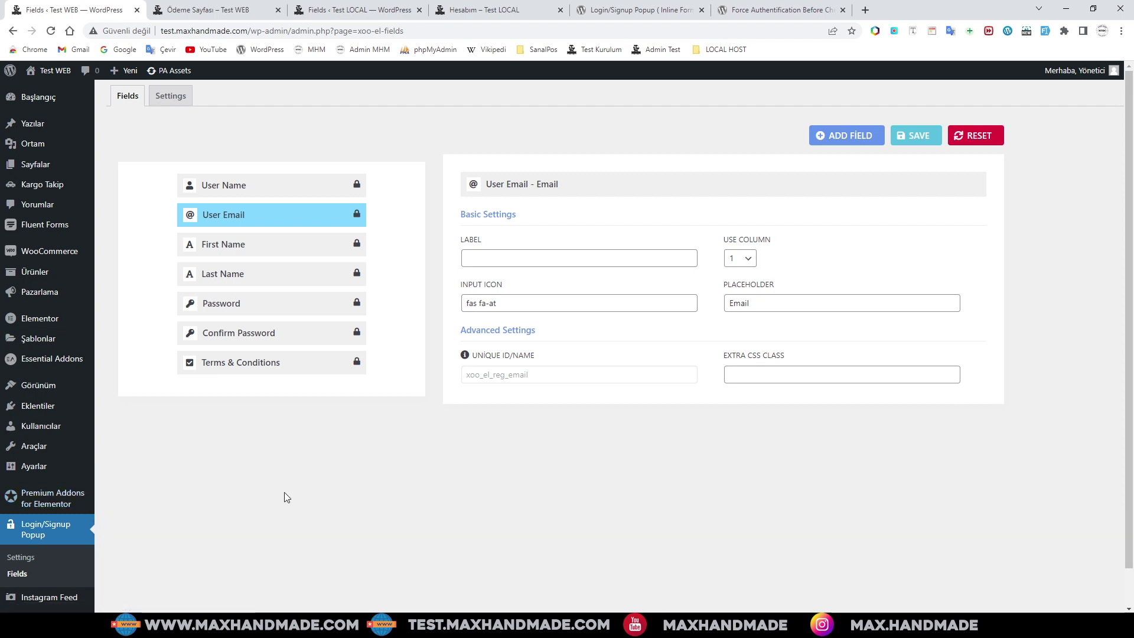
{"action": "scroll", "coordinate": [45, 489], "scroll_direction": "down", "scroll_amount": 1}
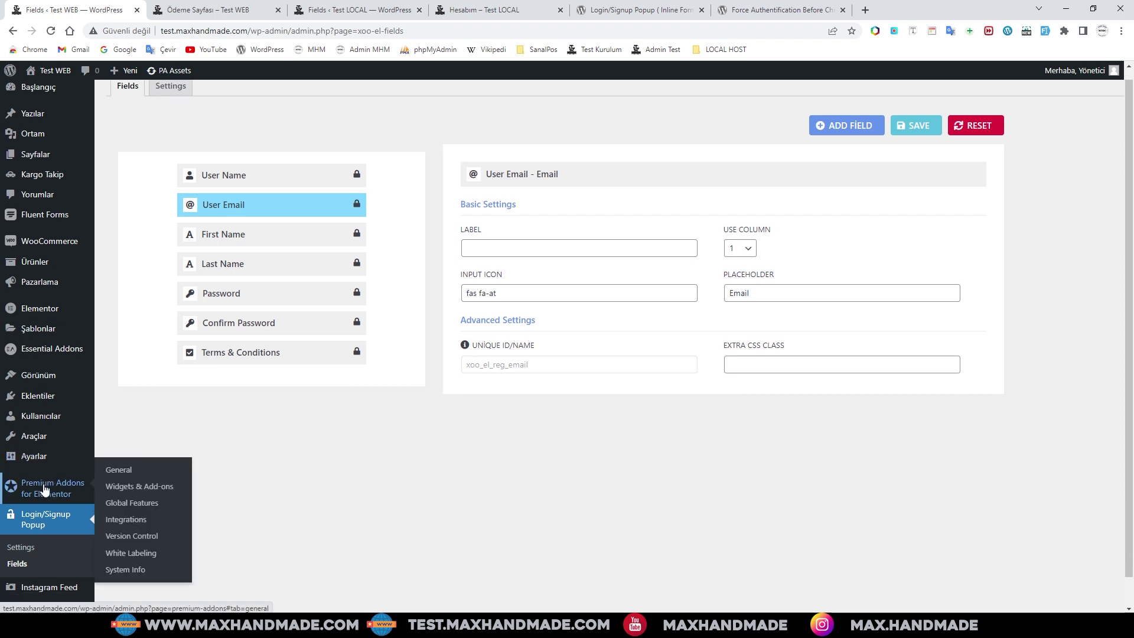
{"action": "scroll", "coordinate": [45, 489], "scroll_direction": "down", "scroll_amount": 1}
{"action": "mouse_move", "coordinate": [47, 583]}
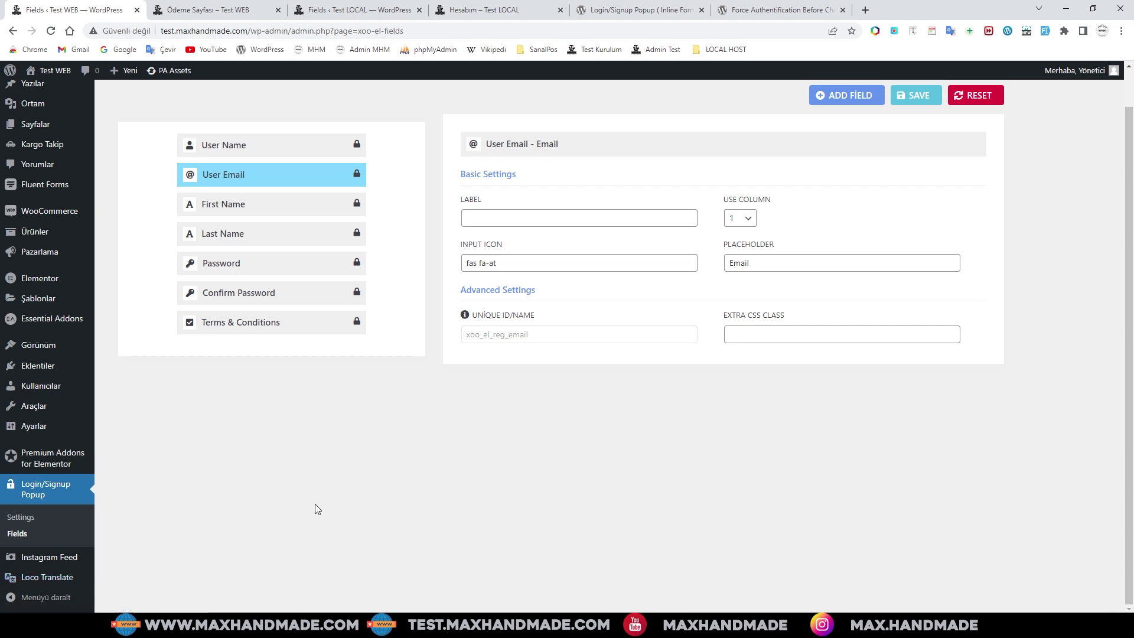
{"action": "scroll", "coordinate": [234, 467], "scroll_direction": "up", "scroll_amount": 1}
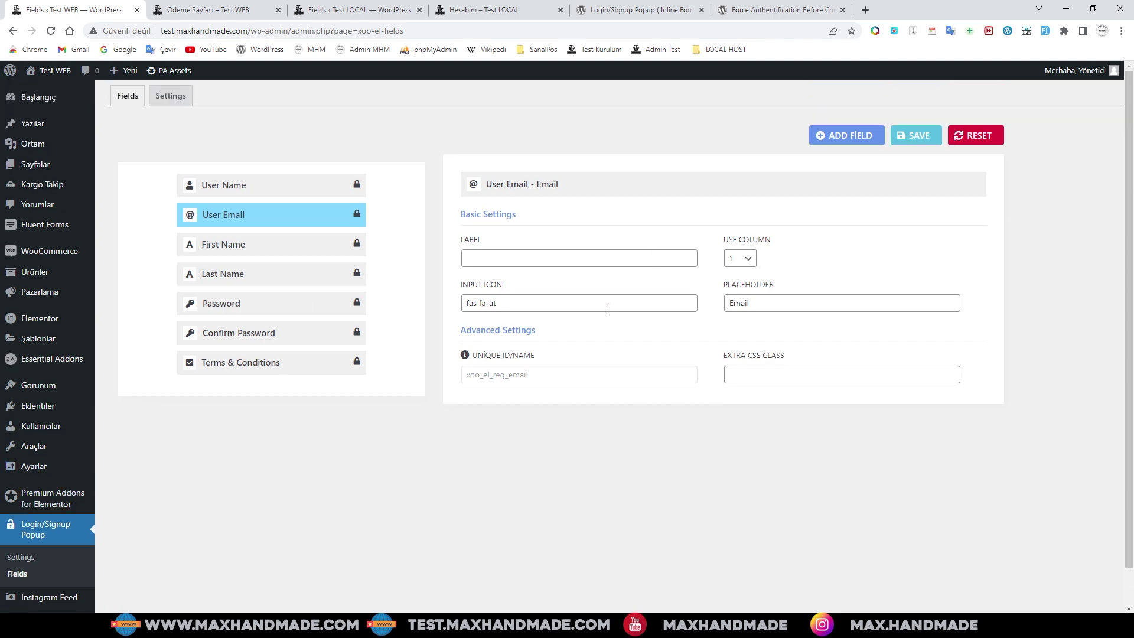
{"action": "left_click", "coordinate": [235, 187]}
{"action": "left_click", "coordinate": [221, 335]}
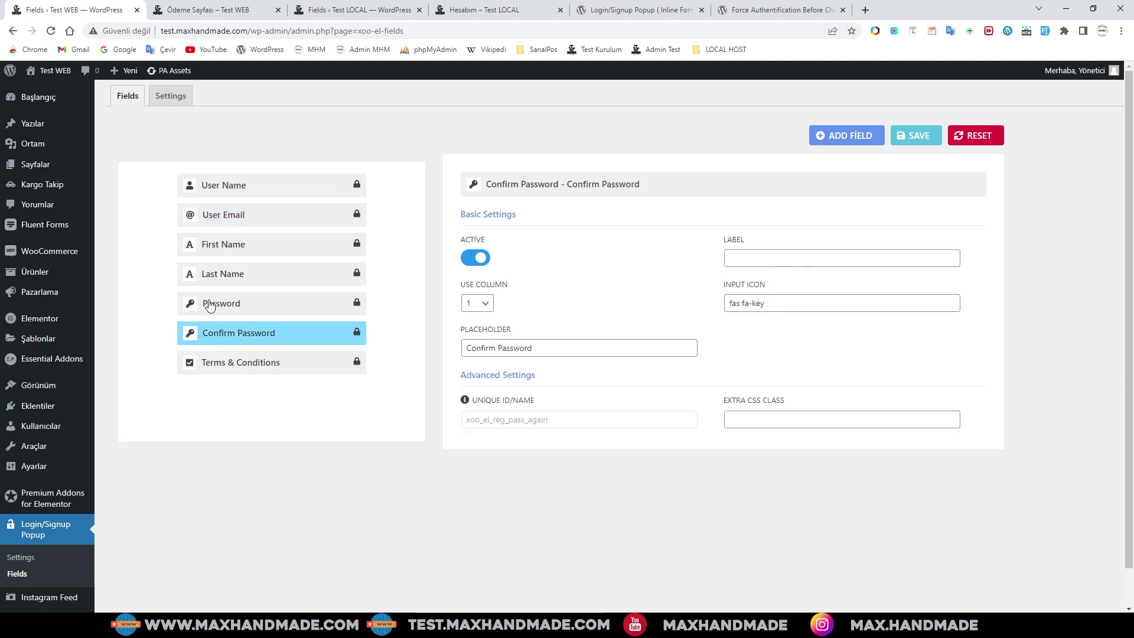
{"action": "left_click", "coordinate": [211, 304]}
{"action": "left_click", "coordinate": [228, 364]}
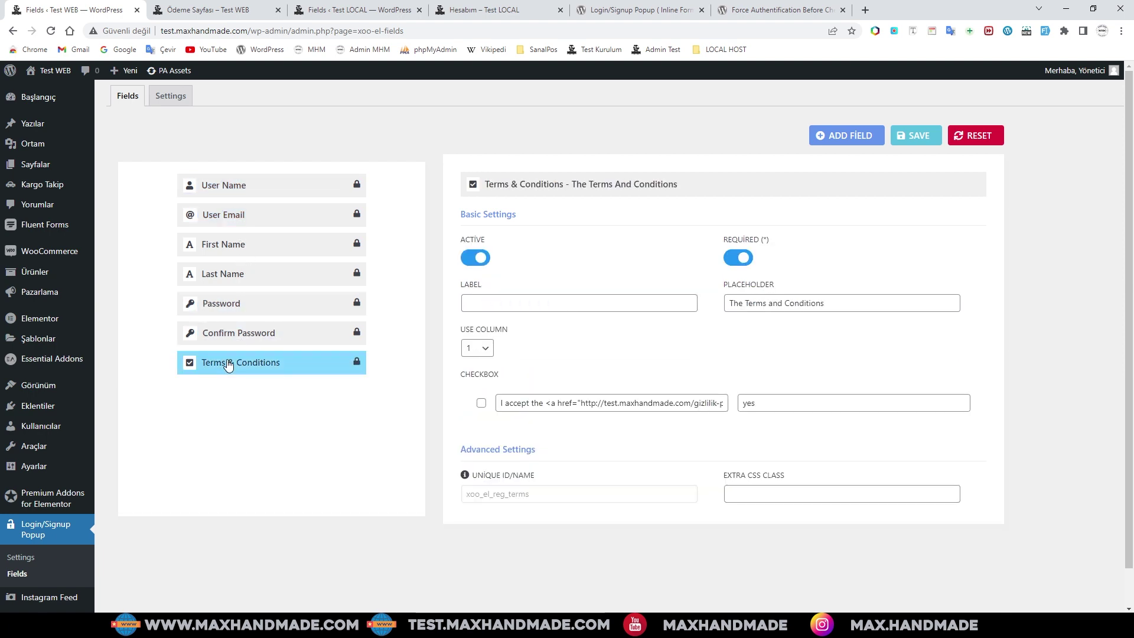
{"action": "left_click", "coordinate": [222, 277]}
{"action": "left_click", "coordinate": [223, 245]}
{"action": "left_click", "coordinate": [223, 185]}
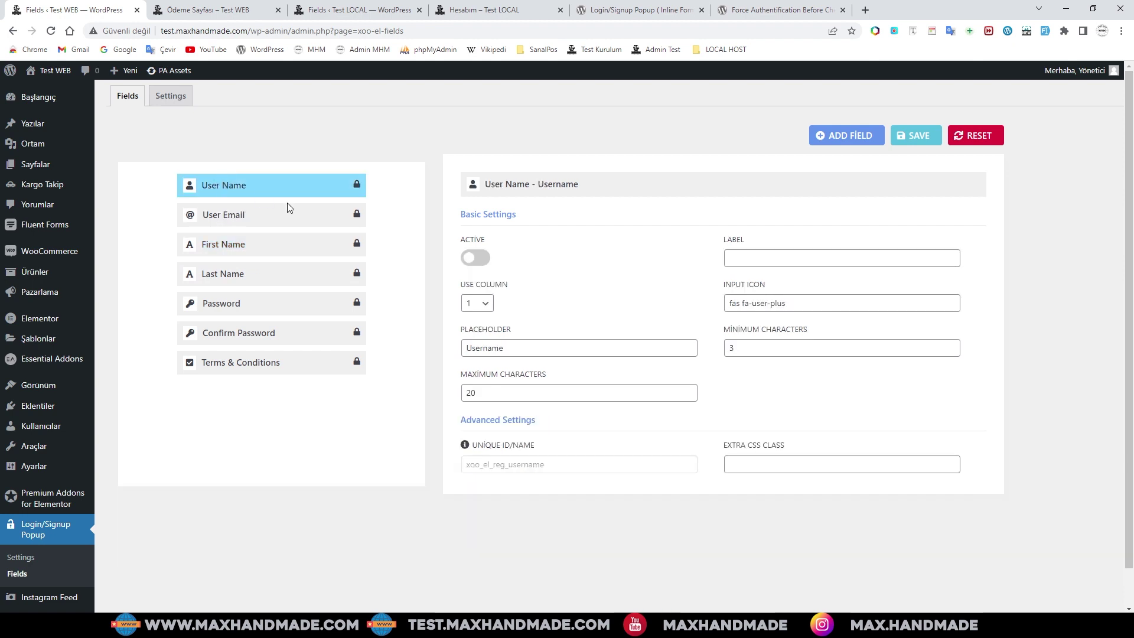
{"action": "left_click", "coordinate": [21, 557]}
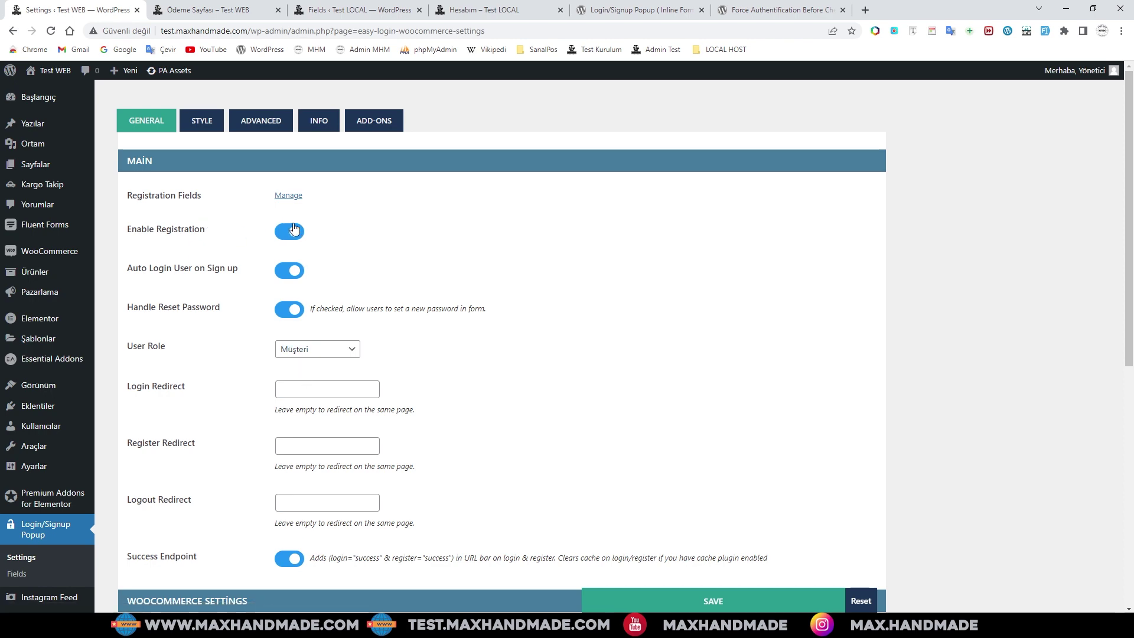
{"action": "scroll", "coordinate": [451, 362], "scroll_direction": "down", "scroll_amount": 1}
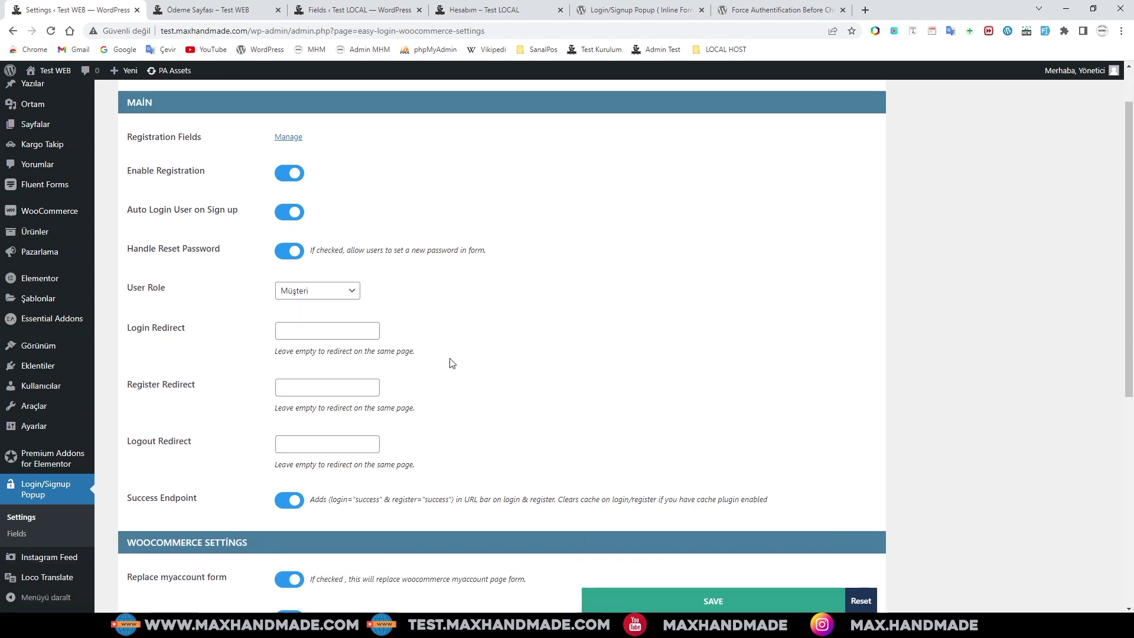
{"action": "scroll", "coordinate": [450, 362], "scroll_direction": "down", "scroll_amount": 3}
{"action": "scroll", "coordinate": [450, 362], "scroll_direction": "up", "scroll_amount": 3}
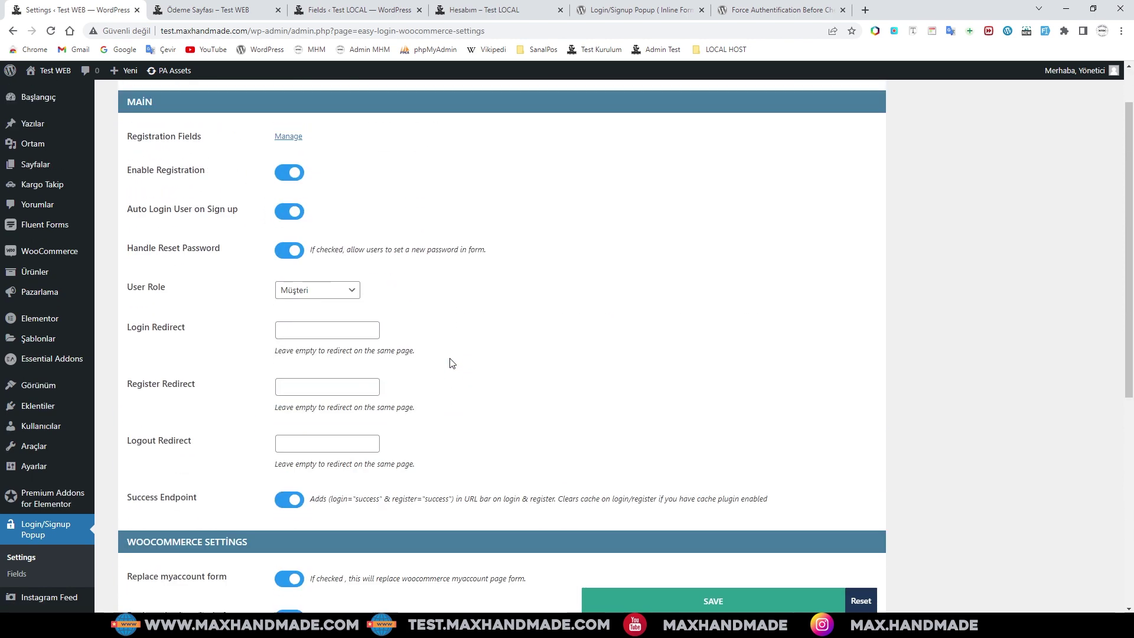
{"action": "left_click", "coordinate": [323, 295]}
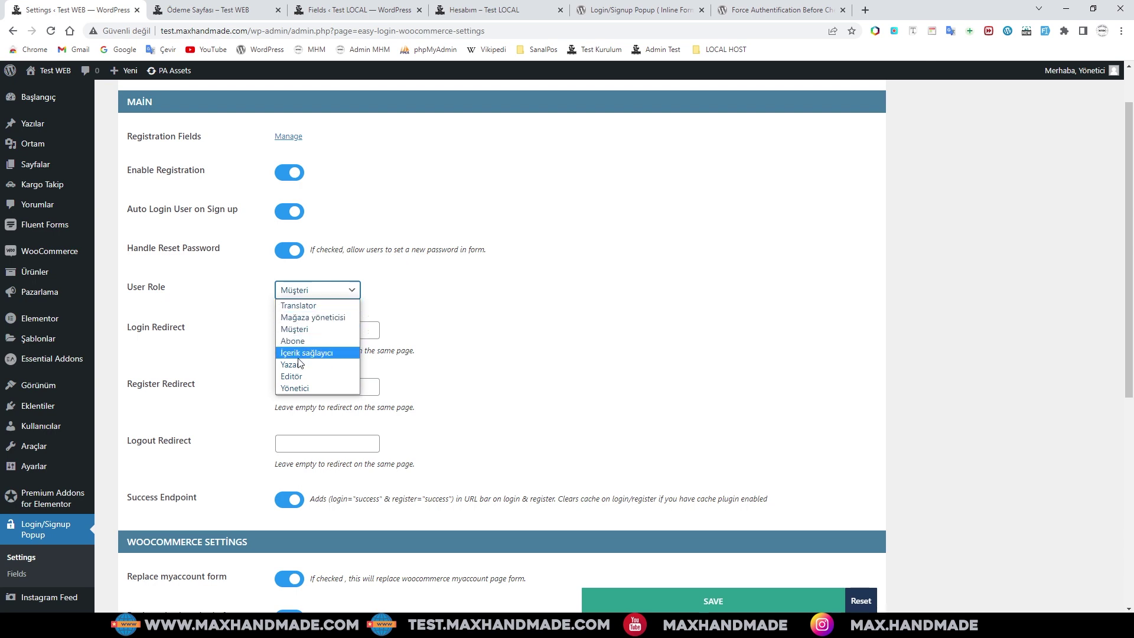
{"action": "left_click", "coordinate": [278, 329]}
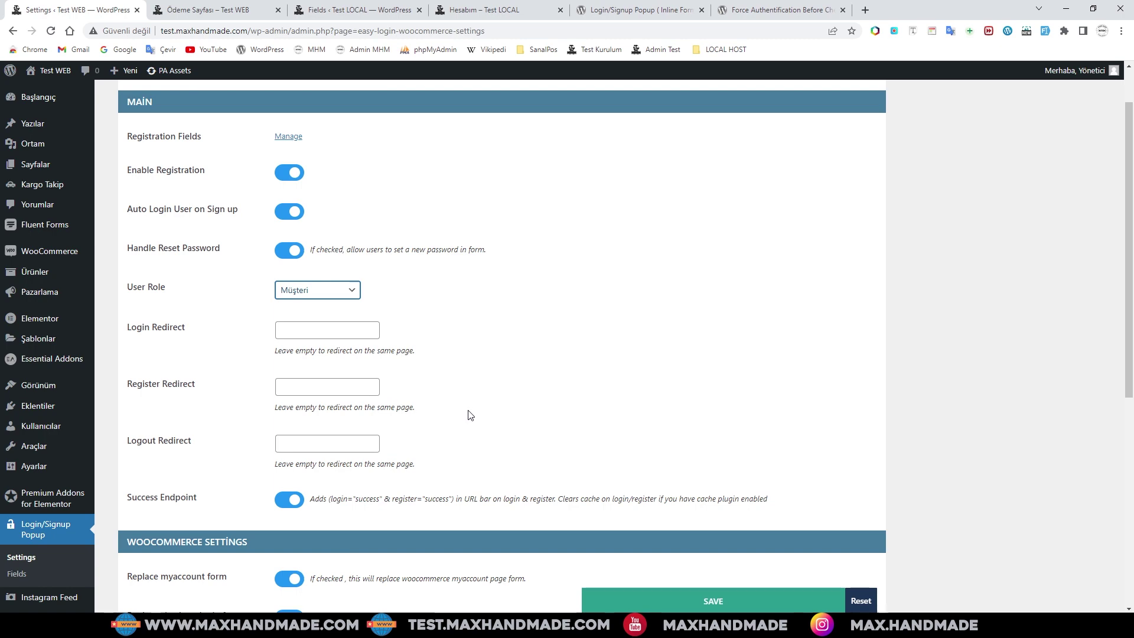
{"action": "scroll", "coordinate": [471, 415], "scroll_direction": "down", "scroll_amount": 3}
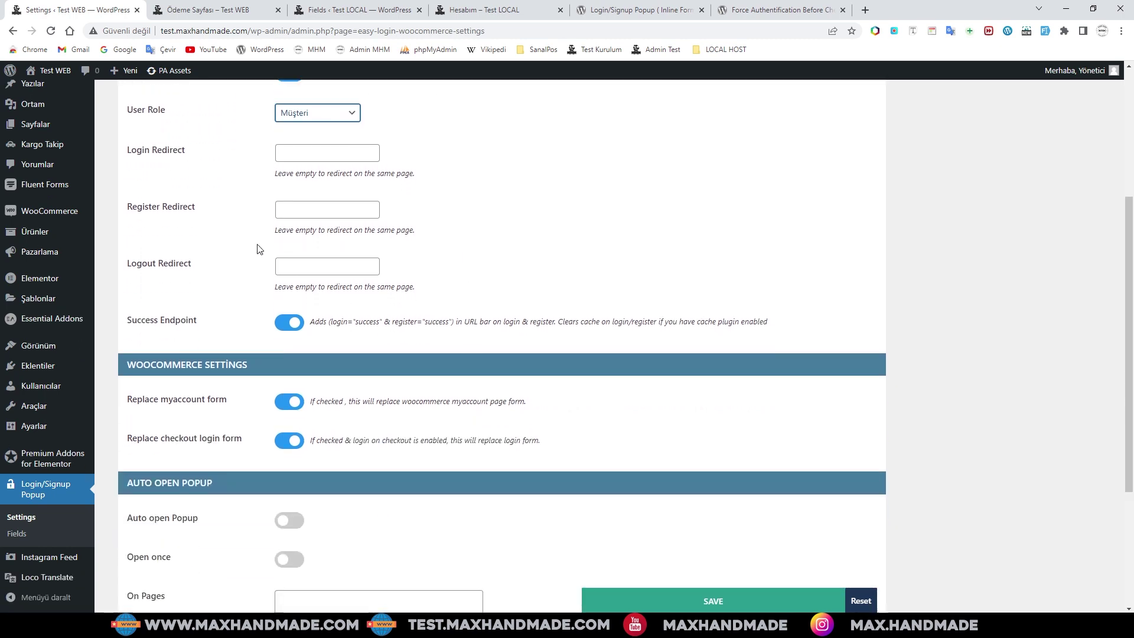
{"action": "scroll", "coordinate": [471, 434], "scroll_direction": "down", "scroll_amount": 3}
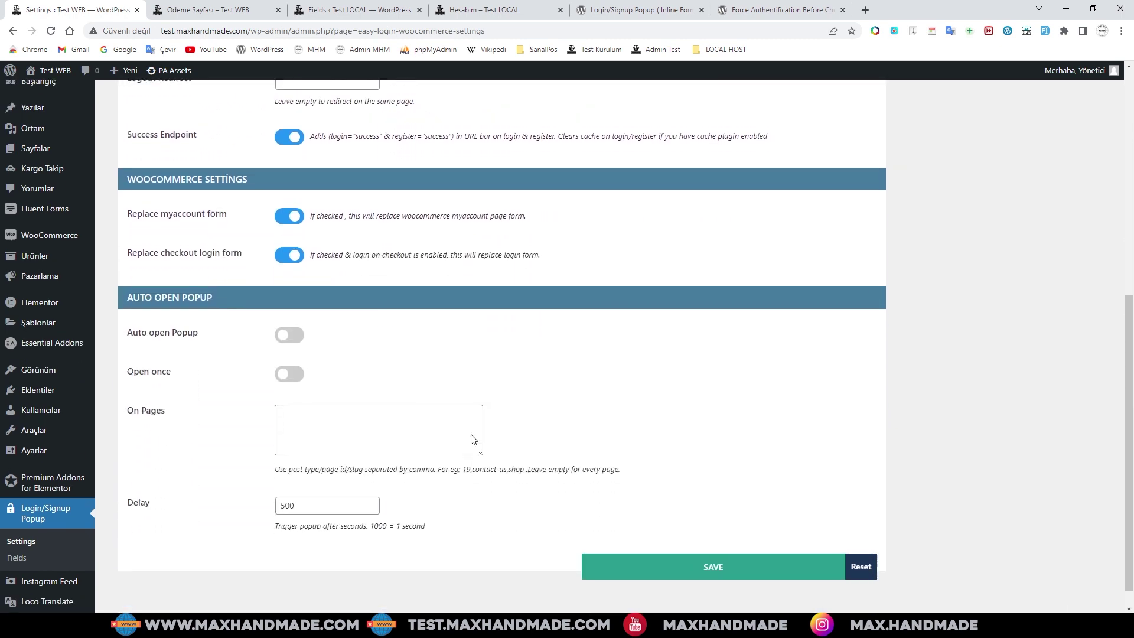
{"action": "scroll", "coordinate": [471, 438], "scroll_direction": "up", "scroll_amount": 7}
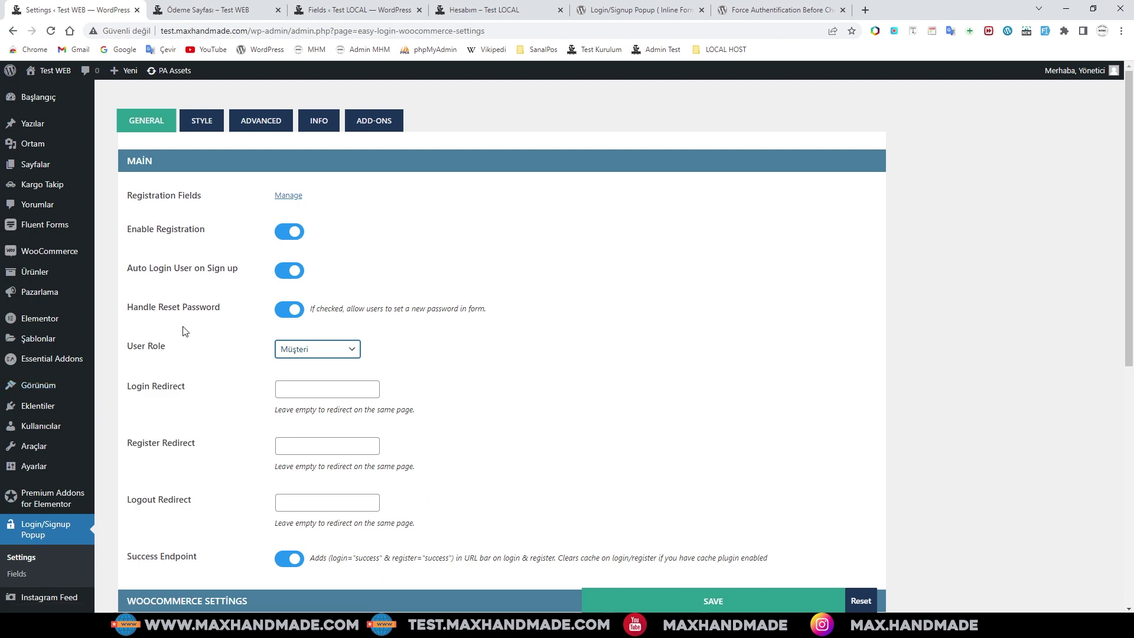
{"action": "mouse_move", "coordinate": [68, 255]}
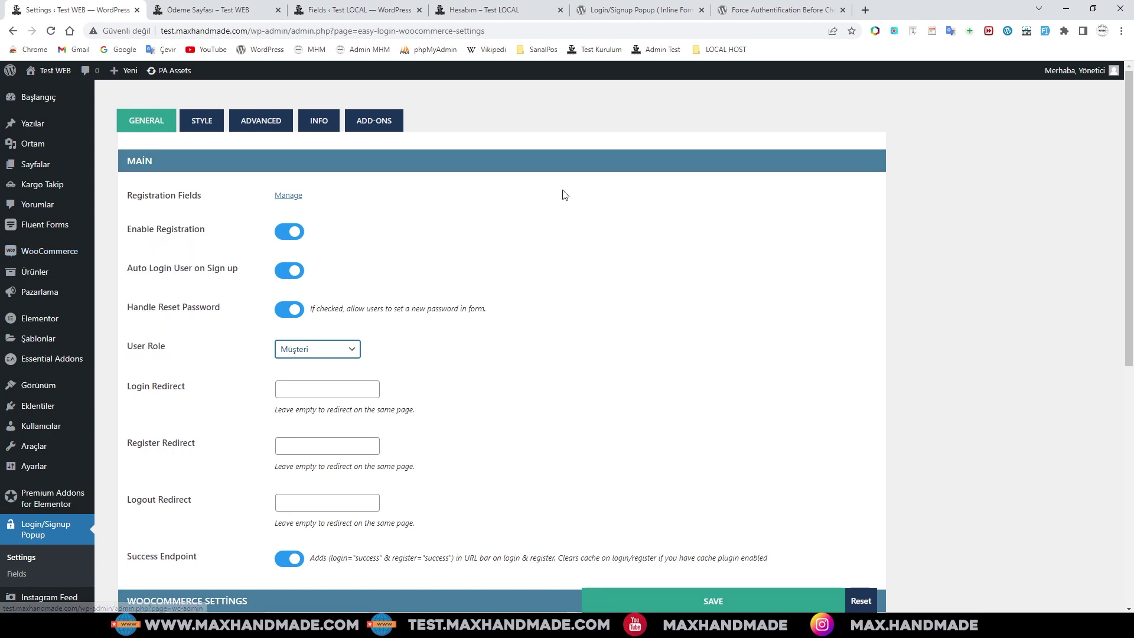
{"action": "left_click", "coordinate": [779, 10]}
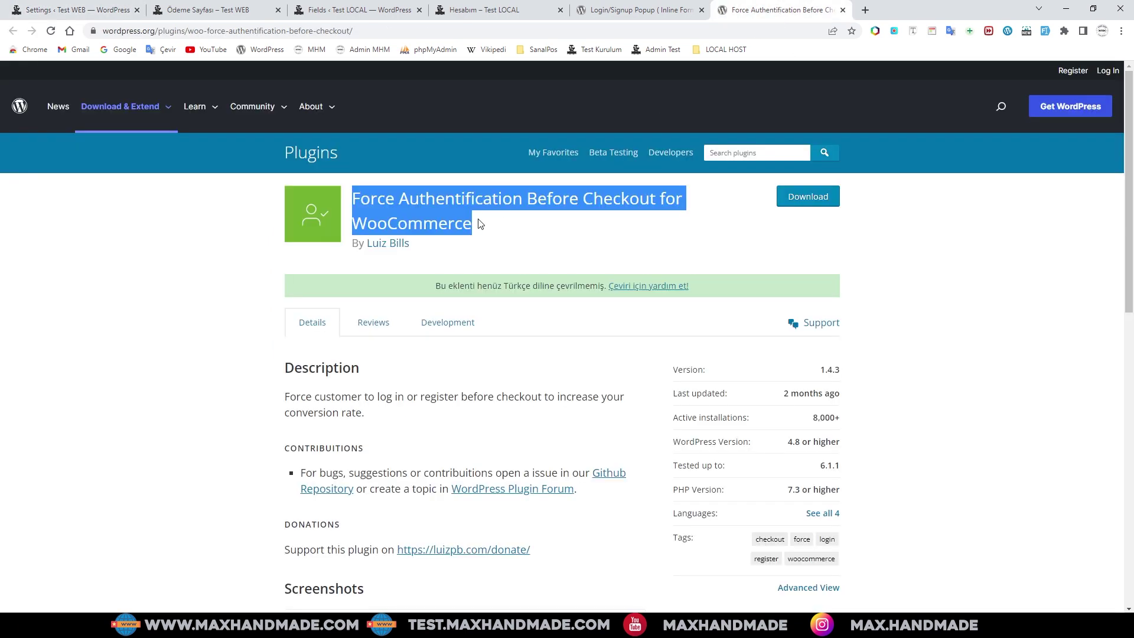
{"action": "left_click", "coordinate": [83, 10]}
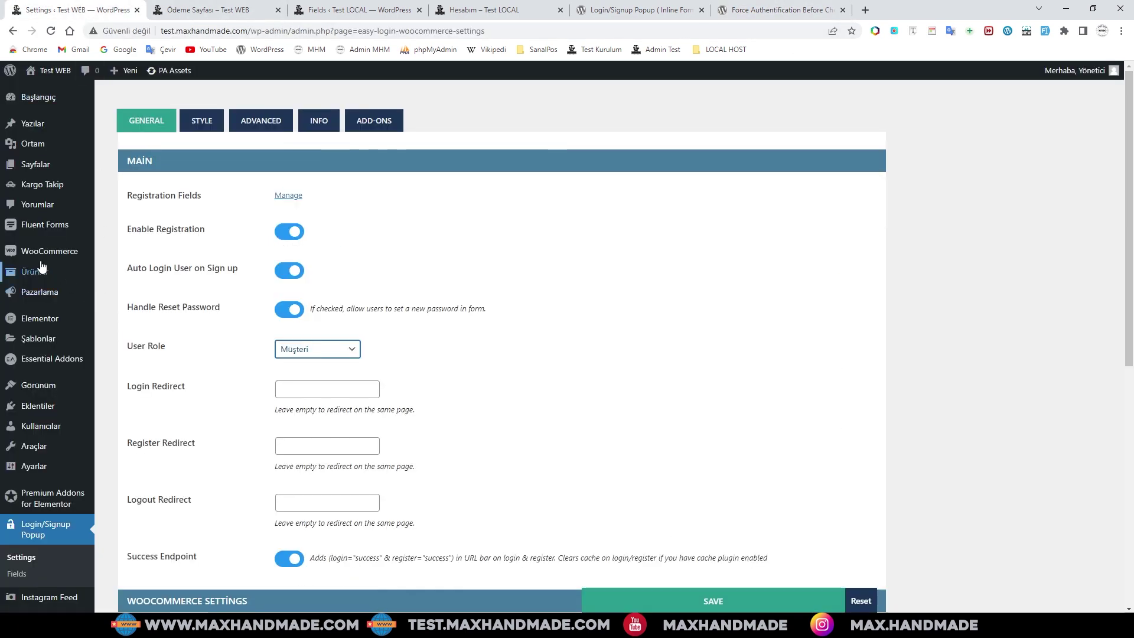
- In WooCommerce Hesaplar ve gizlilik settings, turn off placing orders without an account
{"action": "left_click", "coordinate": [120, 303]}
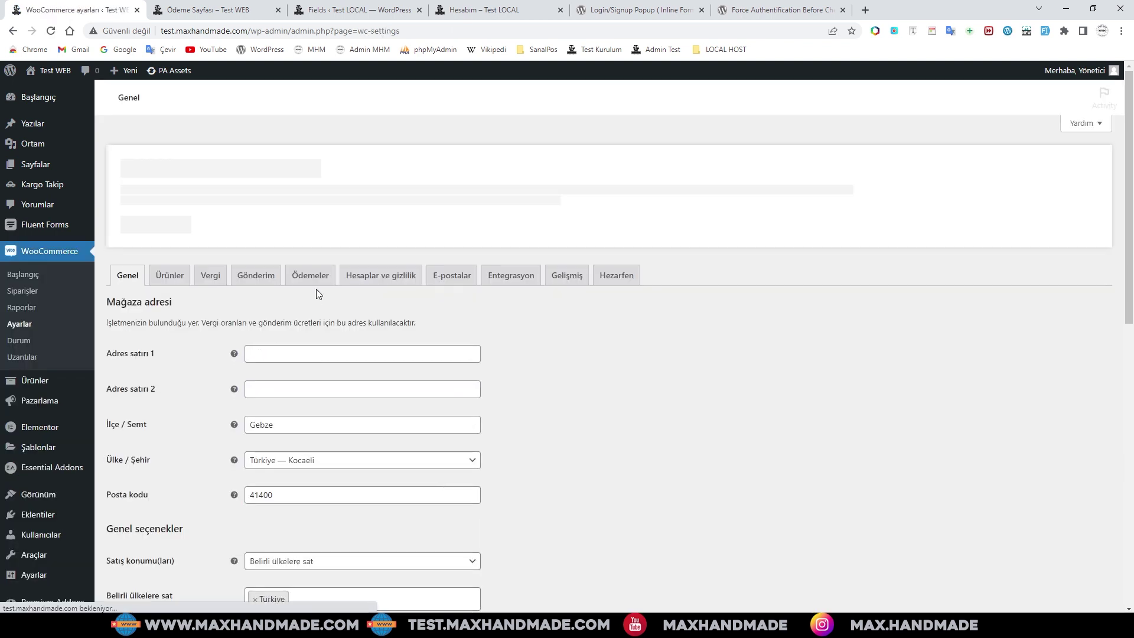
{"action": "left_click", "coordinate": [365, 278]}
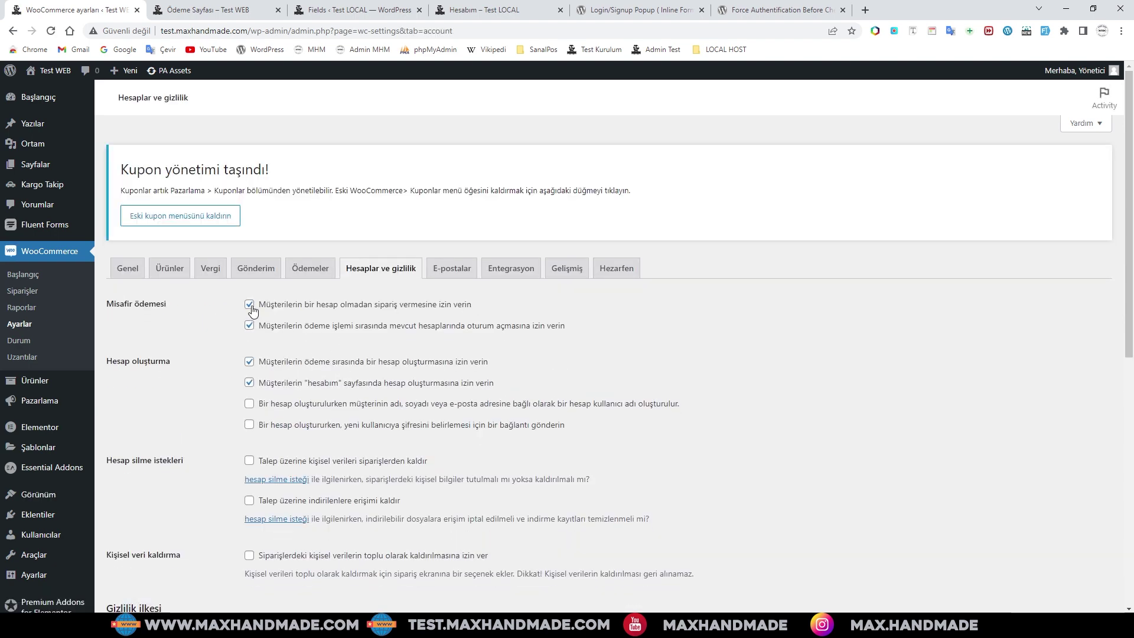
{"action": "left_click", "coordinate": [250, 306]}
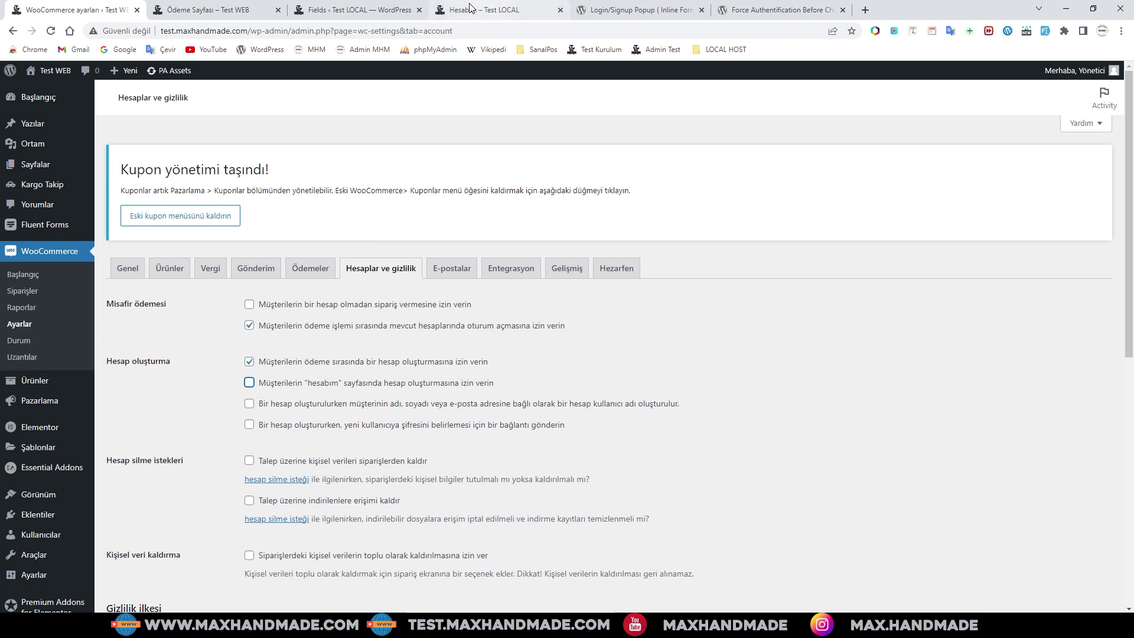
- Open the local site's Hesaplar ve gizlilik settings for comparison
{"action": "left_click", "coordinate": [358, 11]}
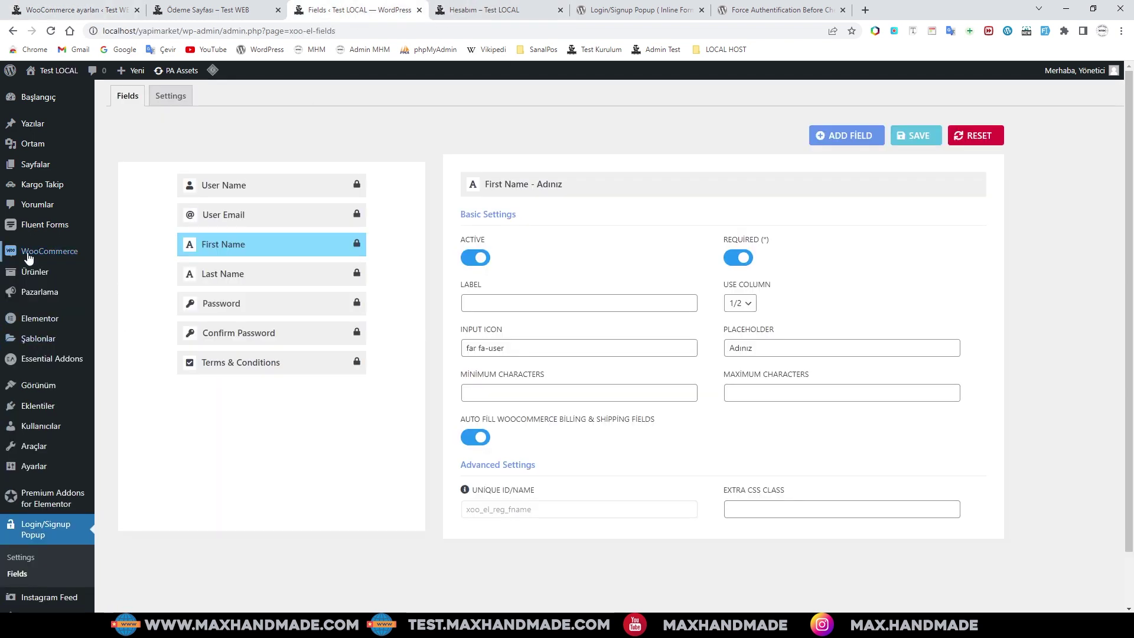
{"action": "mouse_move", "coordinate": [54, 252]}
{"action": "left_click", "coordinate": [121, 308]}
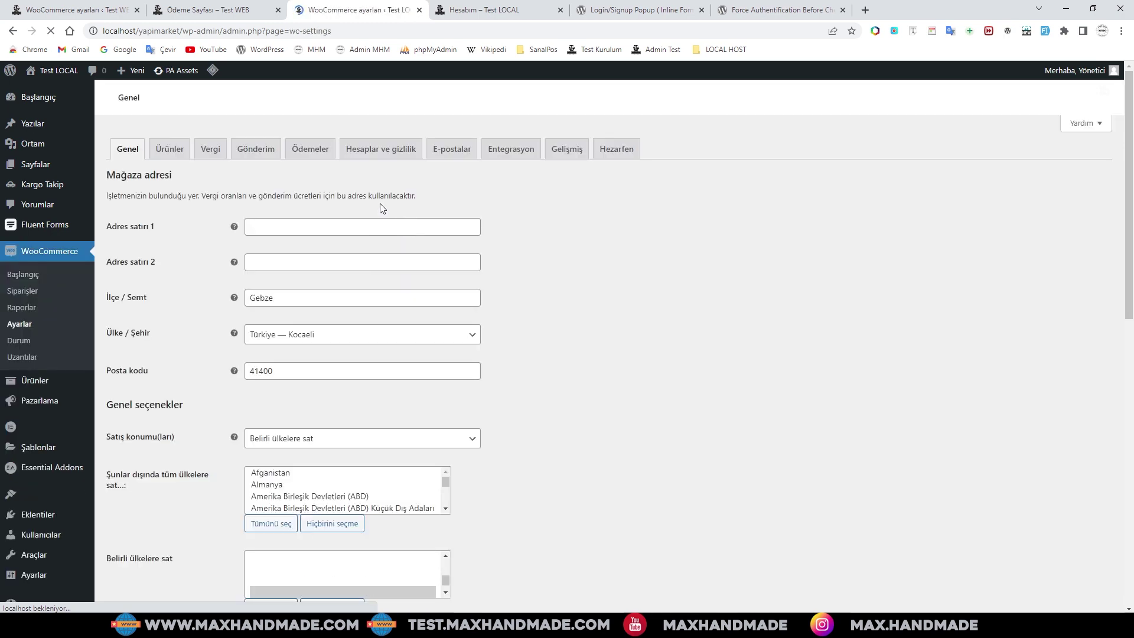
{"action": "left_click", "coordinate": [381, 275]}
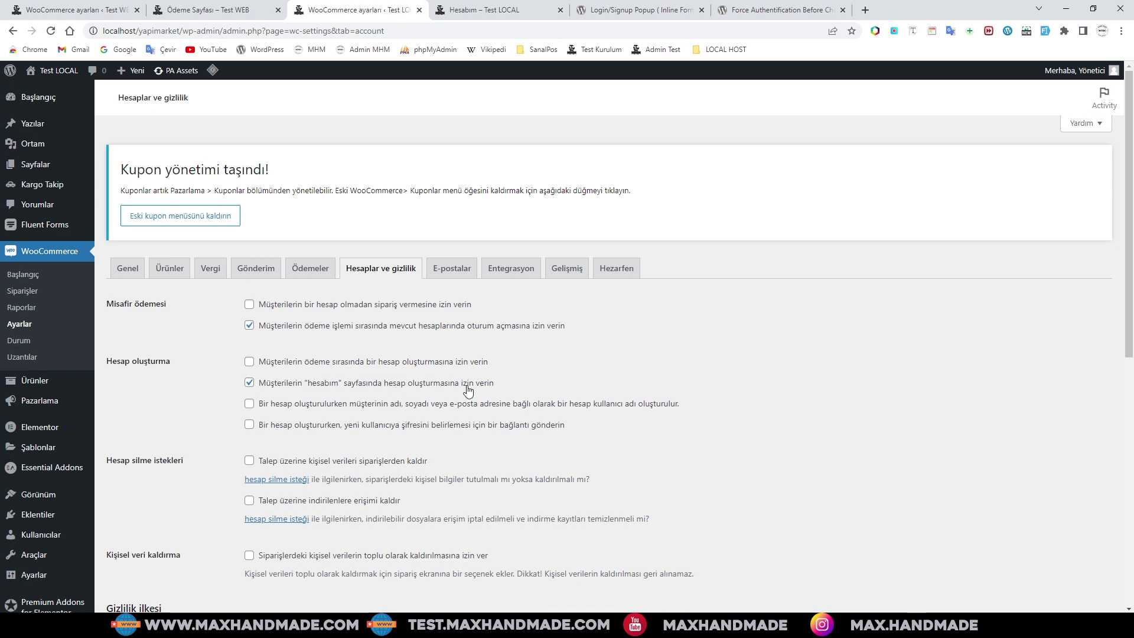
{"action": "left_click", "coordinate": [65, 14]}
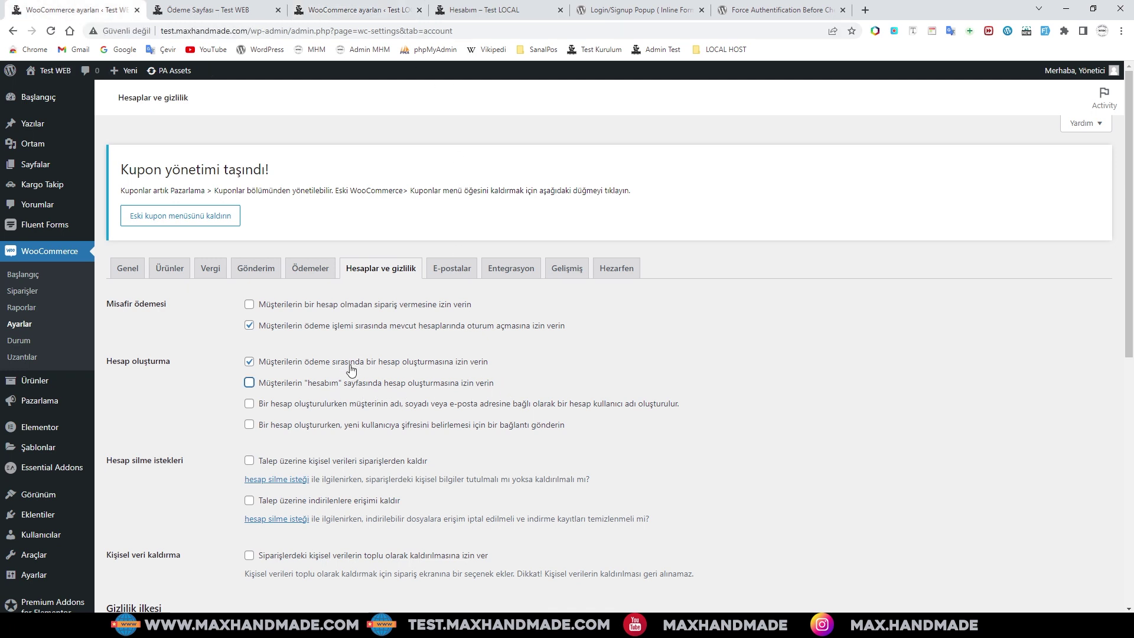
- Disable account creation during checkout and save with Değişiklikleri kaydet
{"action": "left_click", "coordinate": [251, 364]}
{"action": "left_click", "coordinate": [363, 11]}
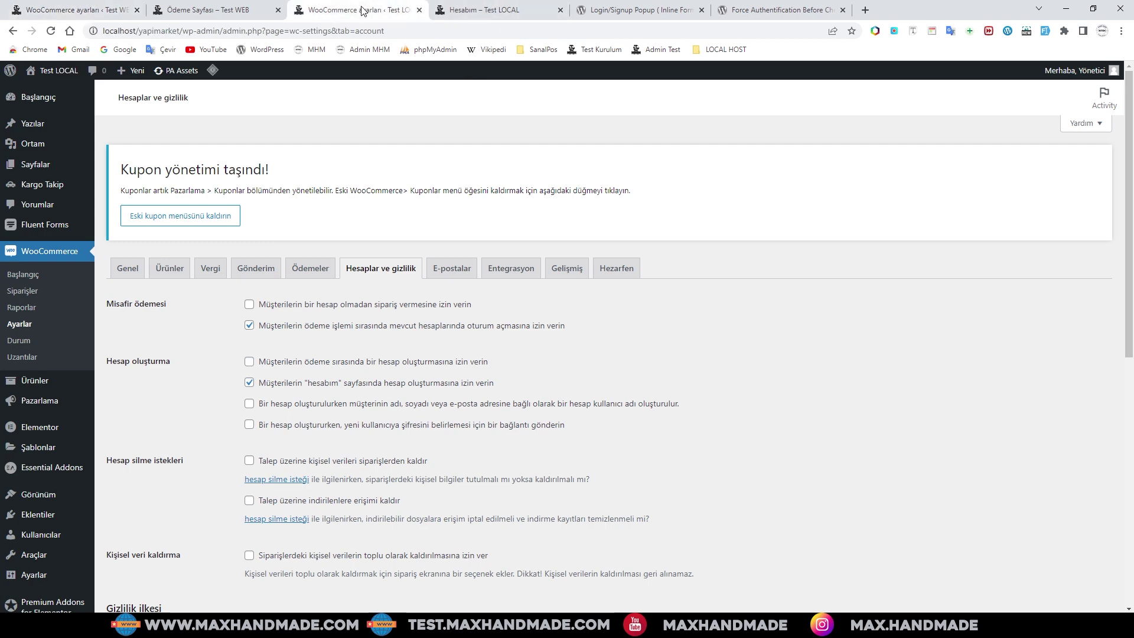
{"action": "left_click", "coordinate": [87, 10]}
{"action": "scroll", "coordinate": [453, 405], "scroll_direction": "down", "scroll_amount": 8}
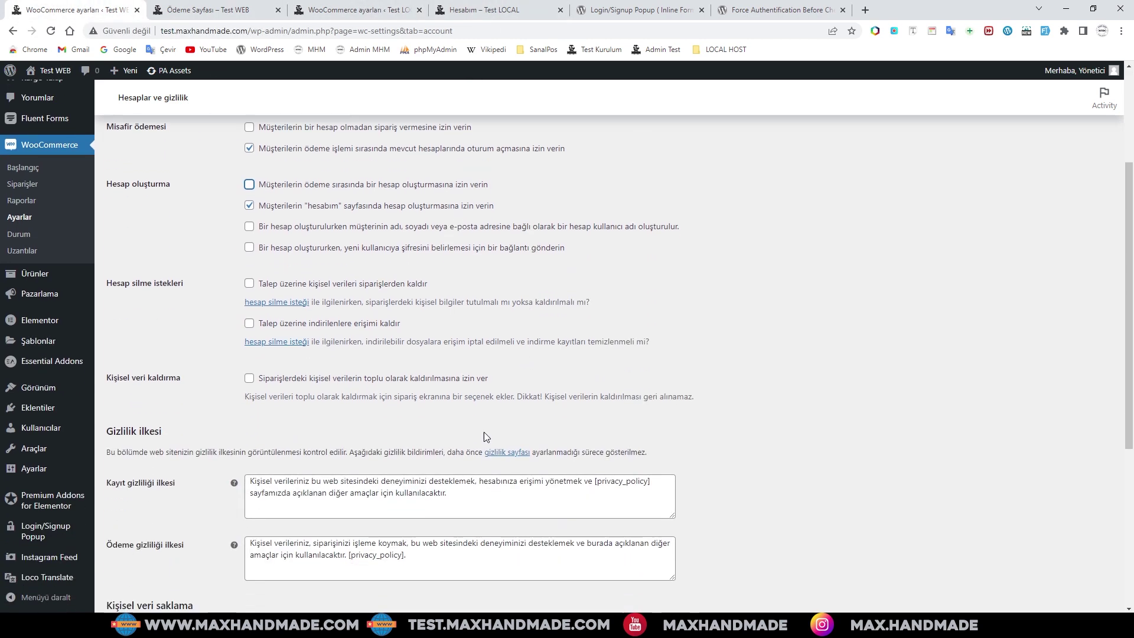
{"action": "left_click", "coordinate": [144, 558]}
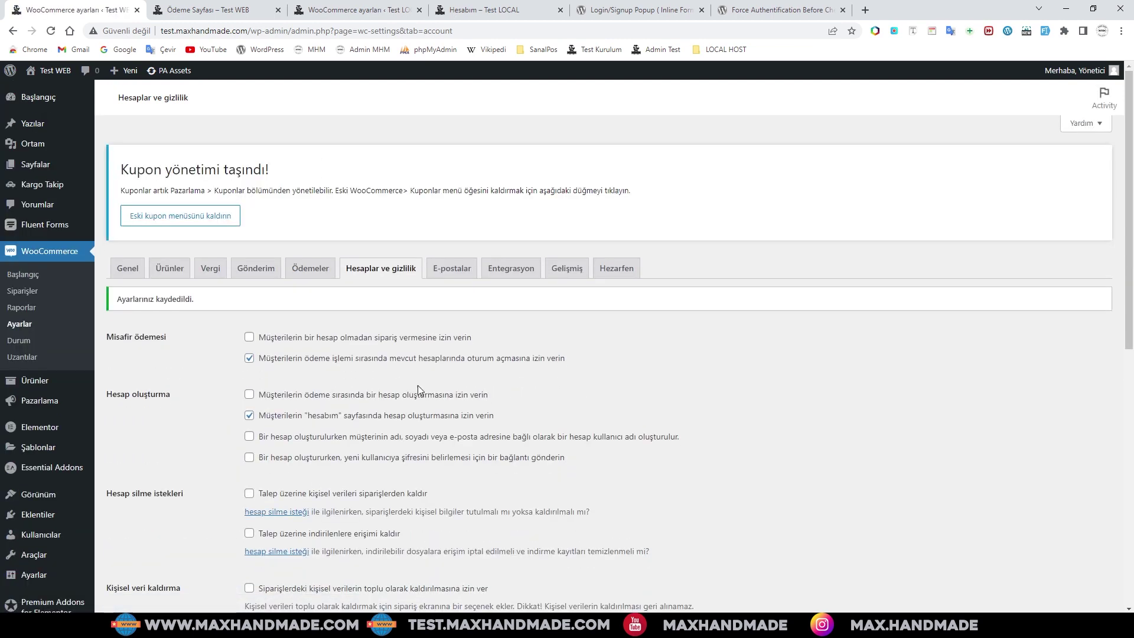
{"action": "scroll", "coordinate": [418, 385], "scroll_direction": "down", "scroll_amount": 3}
{"action": "scroll", "coordinate": [446, 388], "scroll_direction": "up", "scroll_amount": 3}
- Load the Test WEB store in a new private window as a logged-out visitor
{"action": "left_click", "coordinate": [1123, 34]}
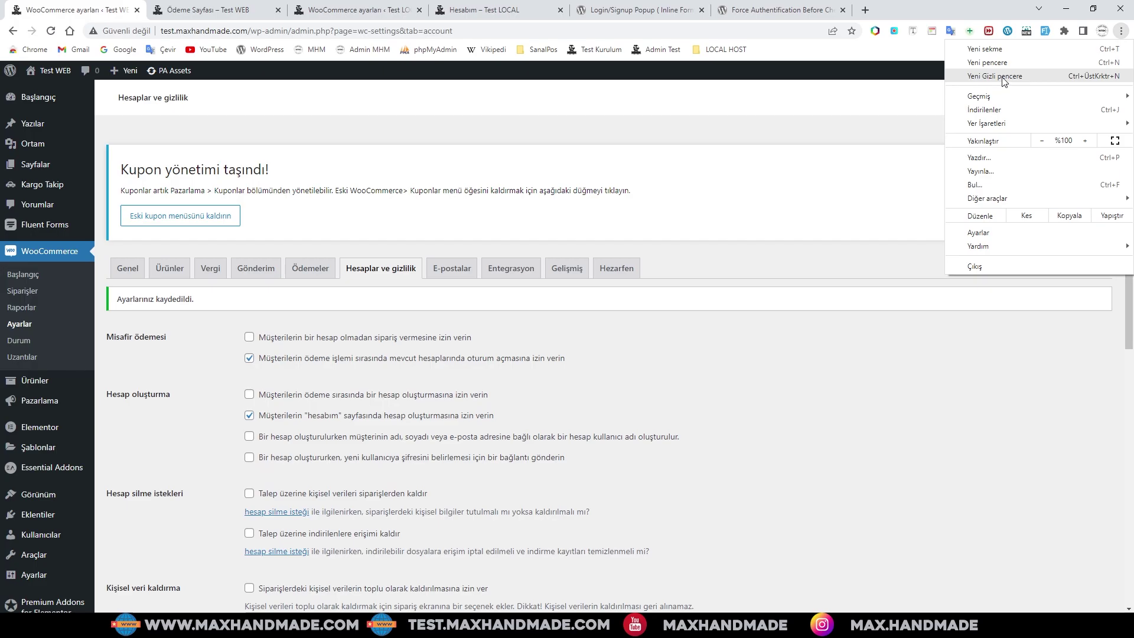
{"action": "left_click", "coordinate": [1003, 79]}
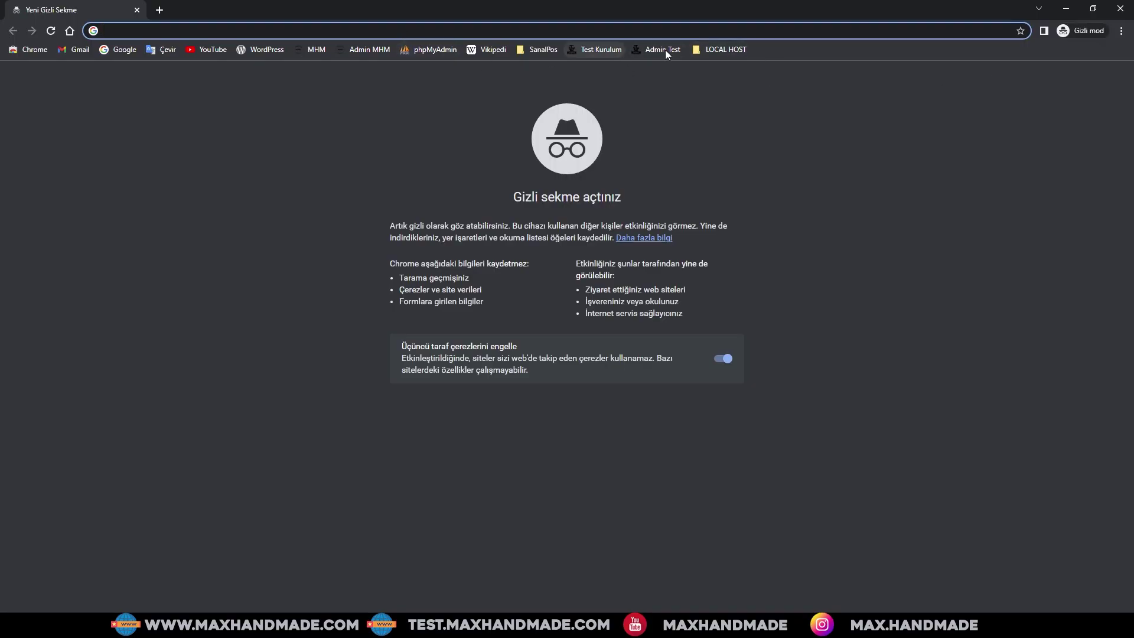
{"action": "left_click", "coordinate": [601, 52]}
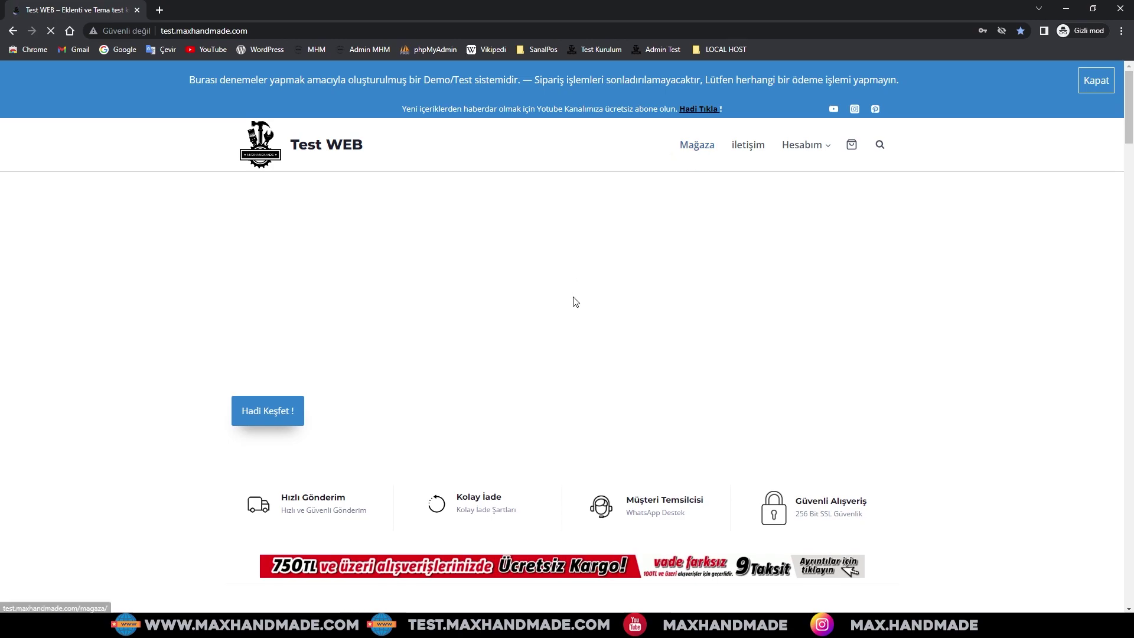
- Scroll through the storefront homepage to browse its sections and products
{"action": "scroll", "coordinate": [575, 301], "scroll_direction": "down", "scroll_amount": 2}
{"action": "scroll", "coordinate": [574, 300], "scroll_direction": "down", "scroll_amount": 15}
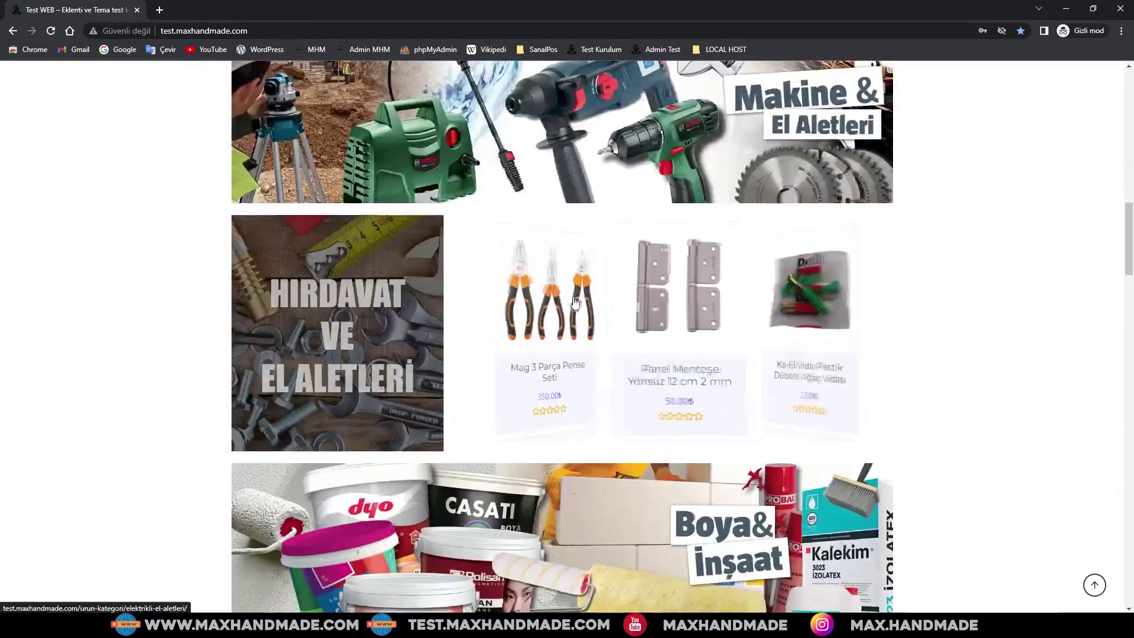
{"action": "scroll", "coordinate": [575, 302], "scroll_direction": "down", "scroll_amount": 3}
{"action": "scroll", "coordinate": [575, 302], "scroll_direction": "up", "scroll_amount": 10}
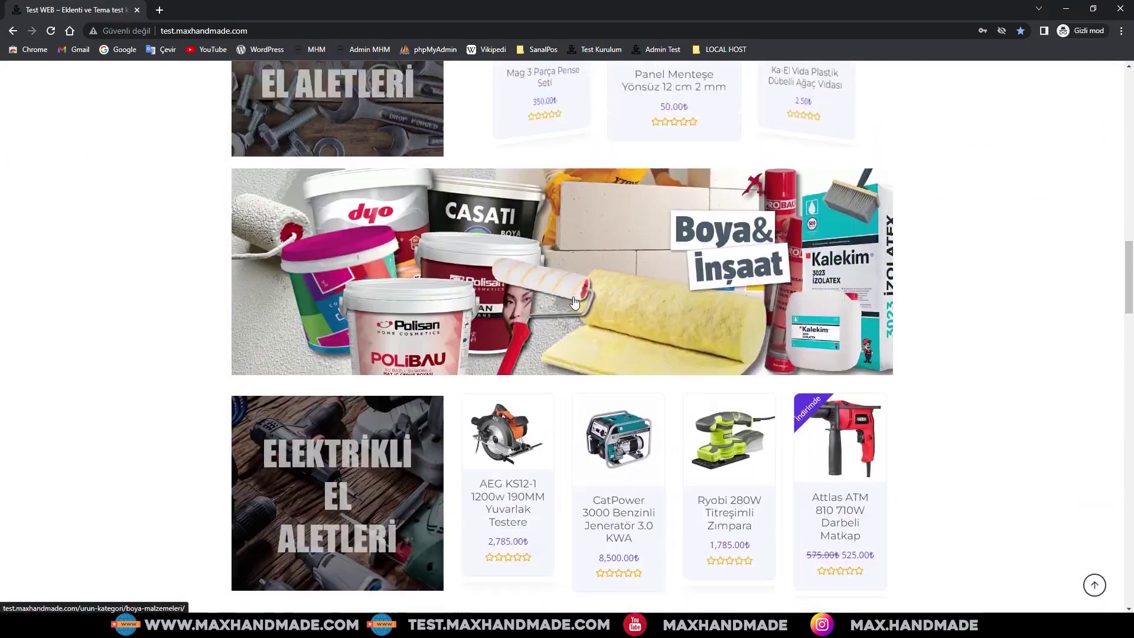
{"action": "scroll", "coordinate": [575, 302], "scroll_direction": "up", "scroll_amount": 10}
{"action": "scroll", "coordinate": [597, 313], "scroll_direction": "down", "scroll_amount": 15}
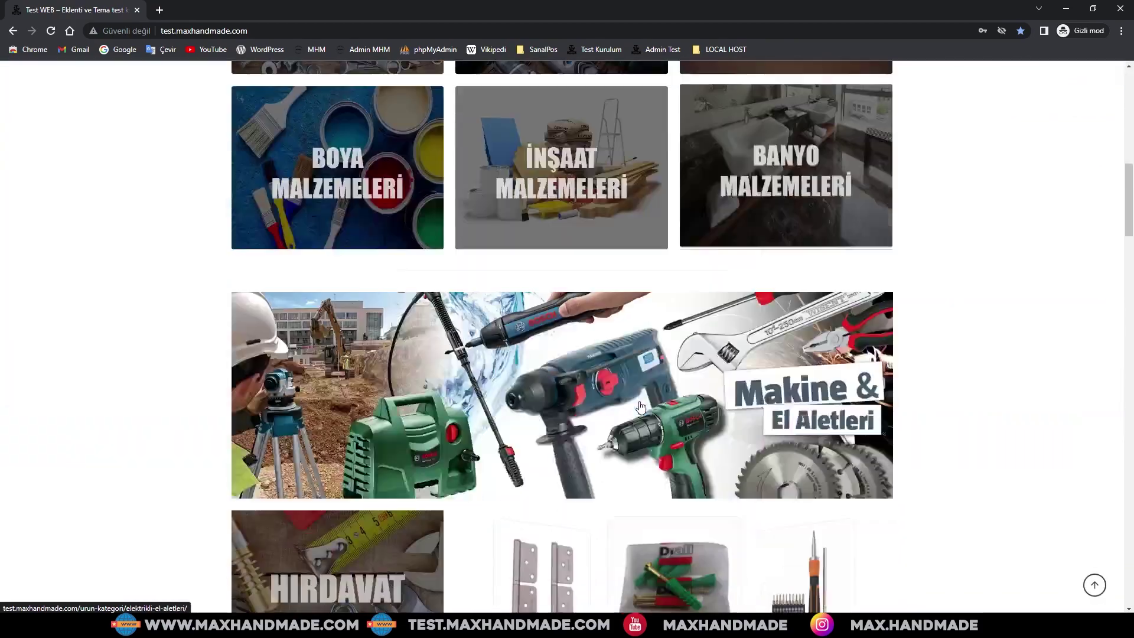
{"action": "scroll", "coordinate": [641, 408], "scroll_direction": "down", "scroll_amount": 15}
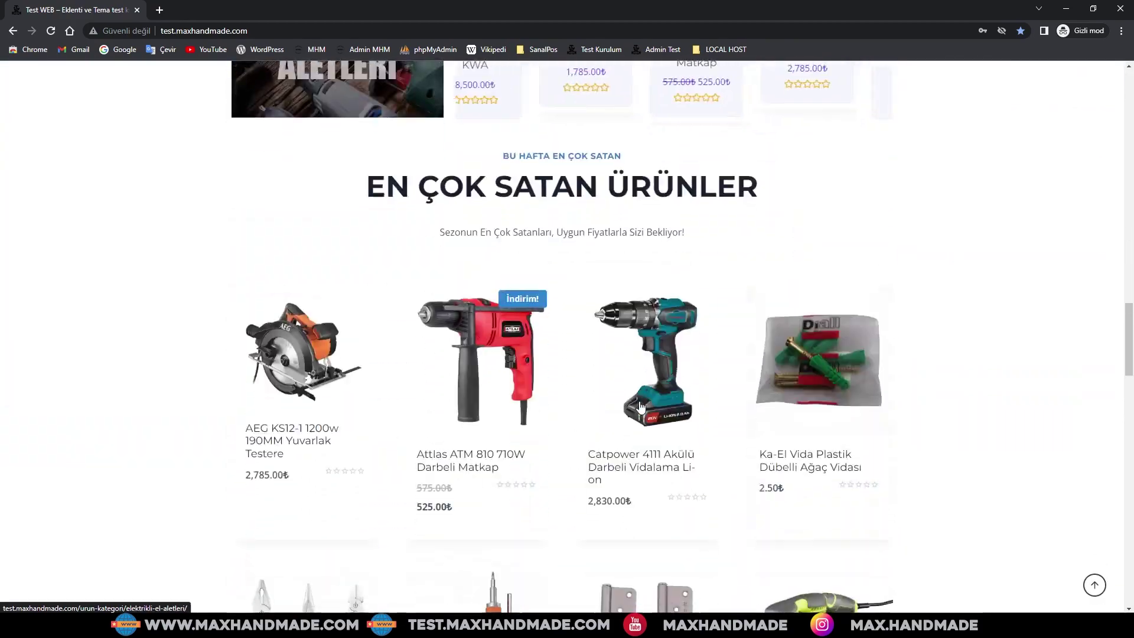
{"action": "scroll", "coordinate": [641, 408], "scroll_direction": "down", "scroll_amount": 13}
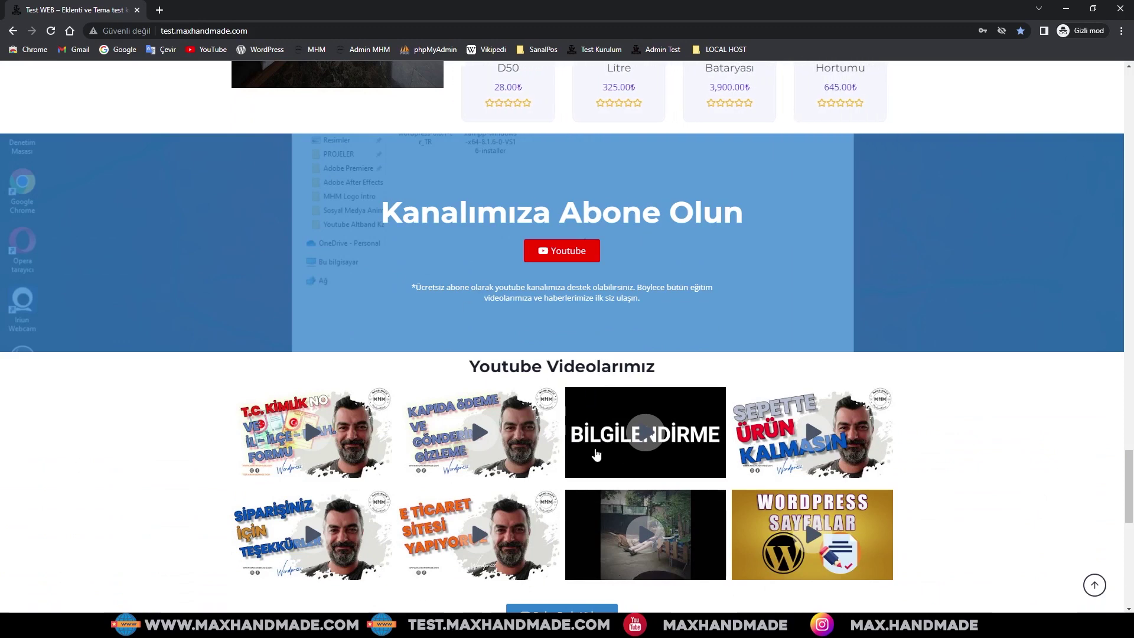
{"action": "scroll", "coordinate": [595, 454], "scroll_direction": "down", "scroll_amount": 2}
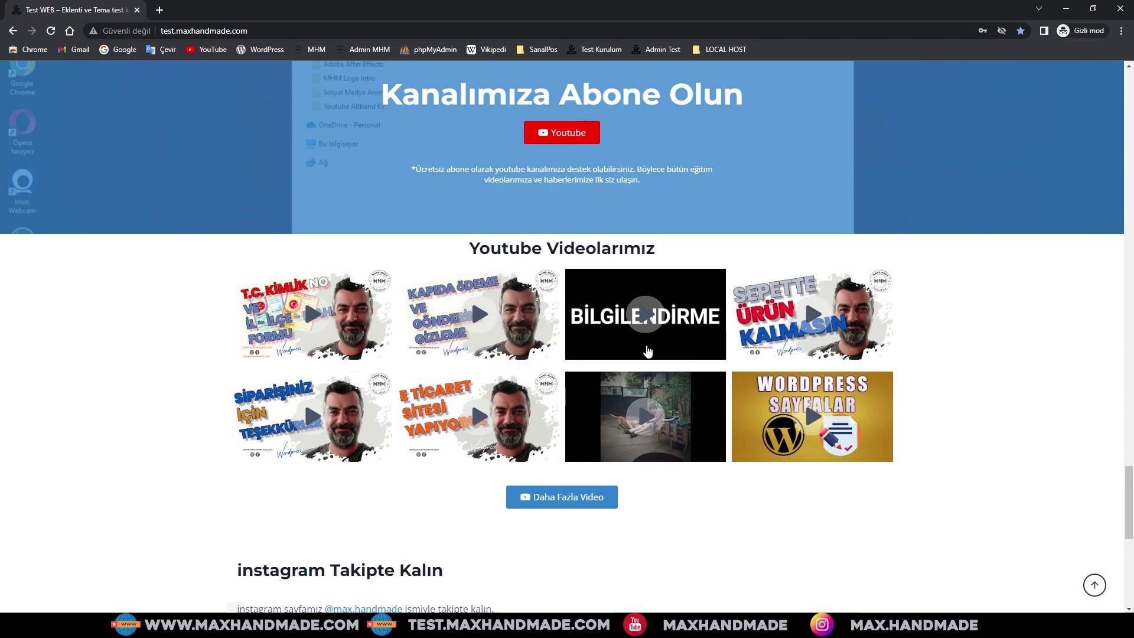
{"action": "scroll", "coordinate": [648, 351], "scroll_direction": "down", "scroll_amount": 1}
{"action": "scroll", "coordinate": [648, 351], "scroll_direction": "down", "scroll_amount": 2}
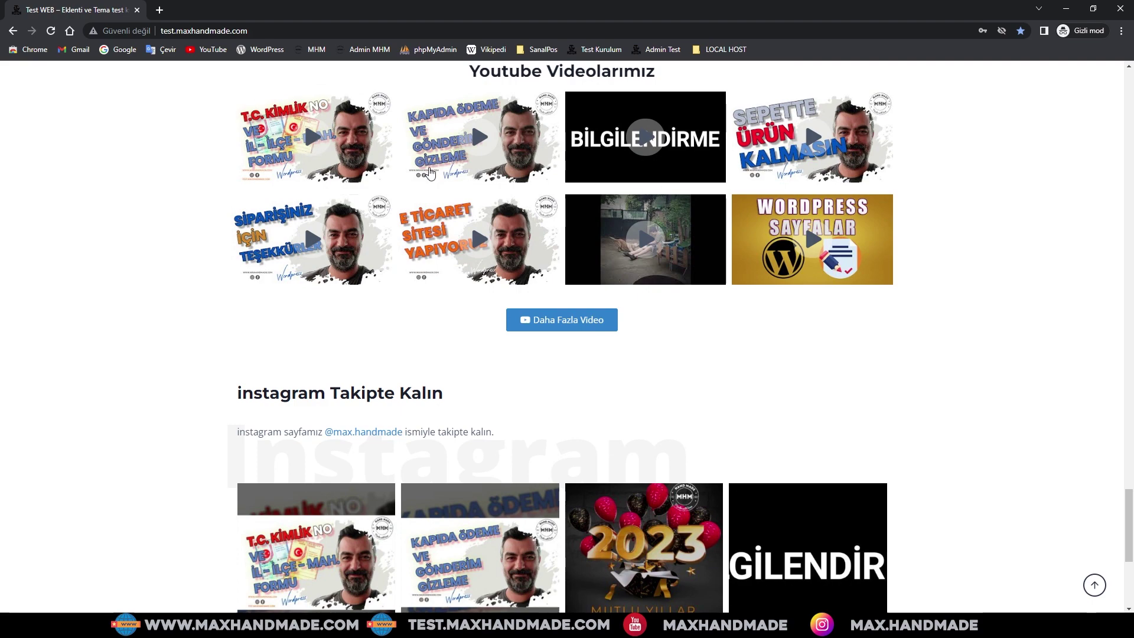
{"action": "scroll", "coordinate": [750, 341], "scroll_direction": "down", "scroll_amount": 3}
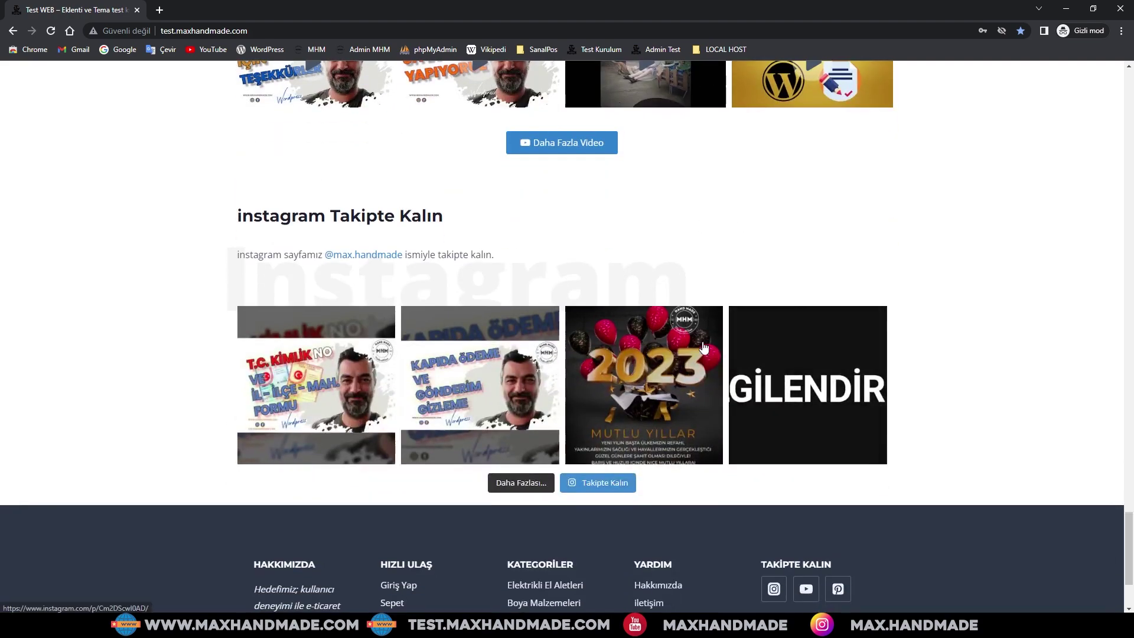
{"action": "scroll", "coordinate": [617, 371], "scroll_direction": "up", "scroll_amount": 3}
{"action": "scroll", "coordinate": [616, 371], "scroll_direction": "down", "scroll_amount": 2}
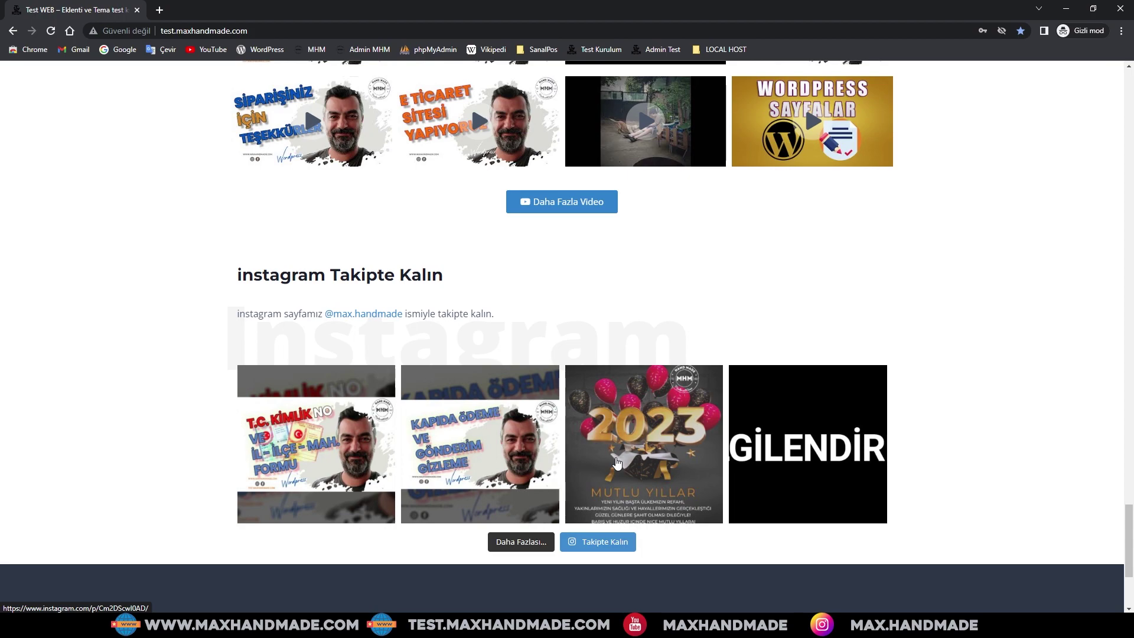
{"action": "scroll", "coordinate": [616, 463], "scroll_direction": "up", "scroll_amount": 9}
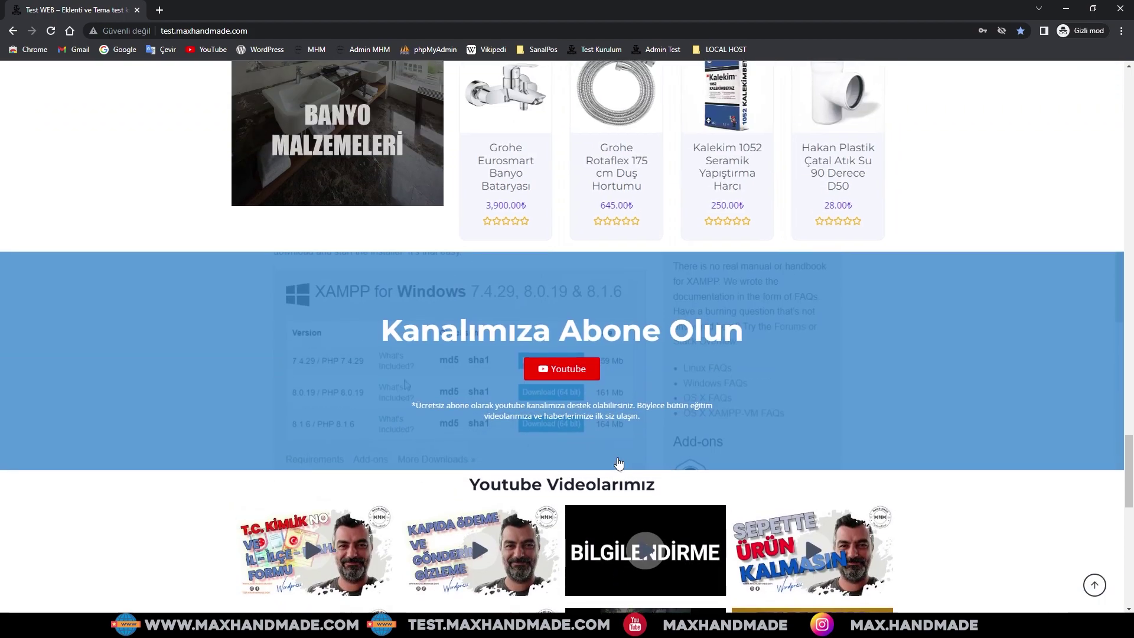
{"action": "scroll", "coordinate": [618, 463], "scroll_direction": "up", "scroll_amount": 16}
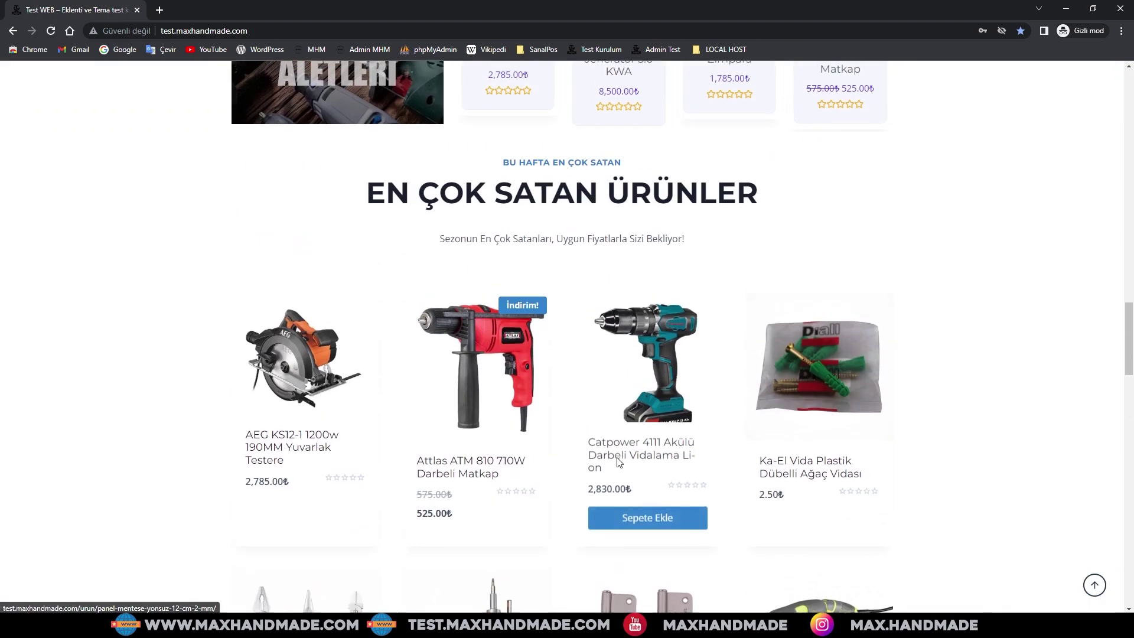
{"action": "scroll", "coordinate": [618, 462], "scroll_direction": "up", "scroll_amount": 13}
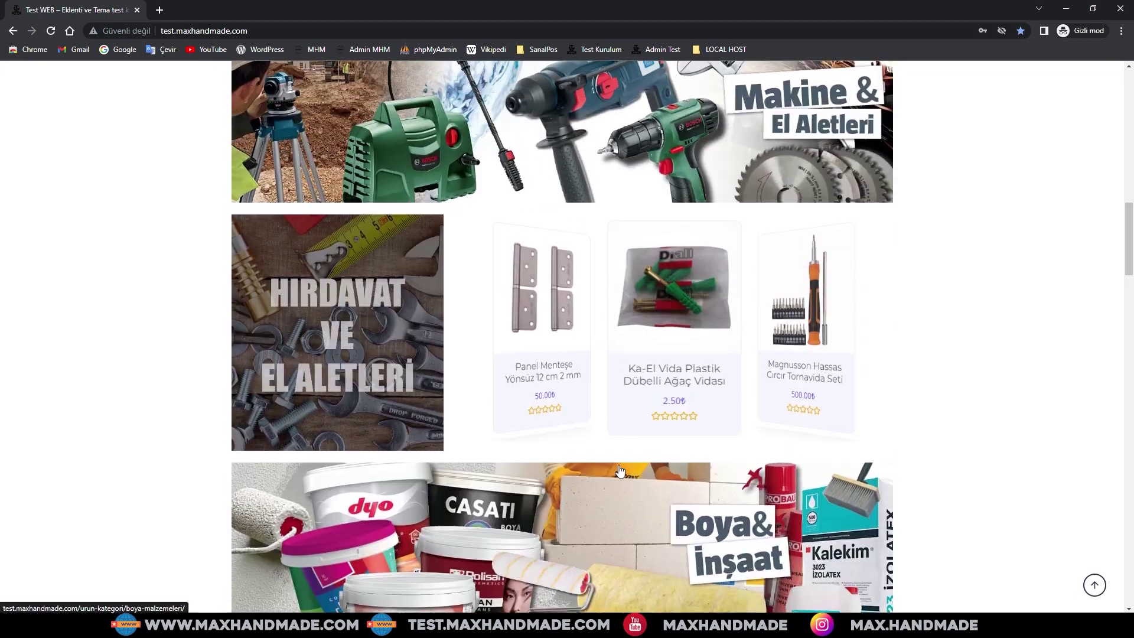
{"action": "scroll", "coordinate": [619, 471], "scroll_direction": "up", "scroll_amount": 6}
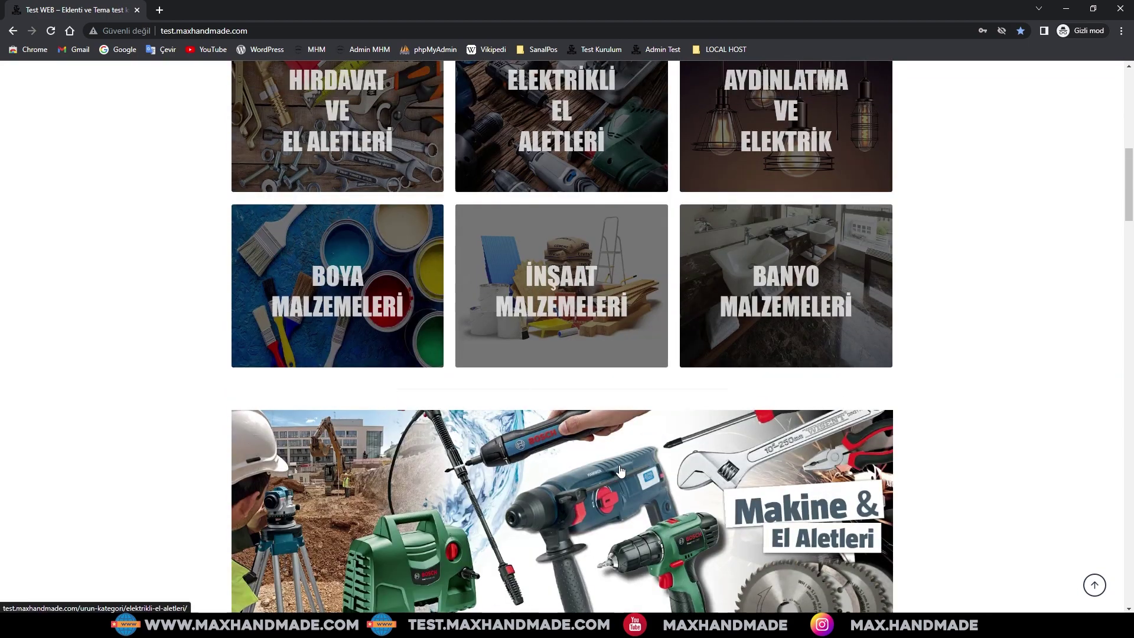
{"action": "scroll", "coordinate": [619, 471], "scroll_direction": "up", "scroll_amount": 10}
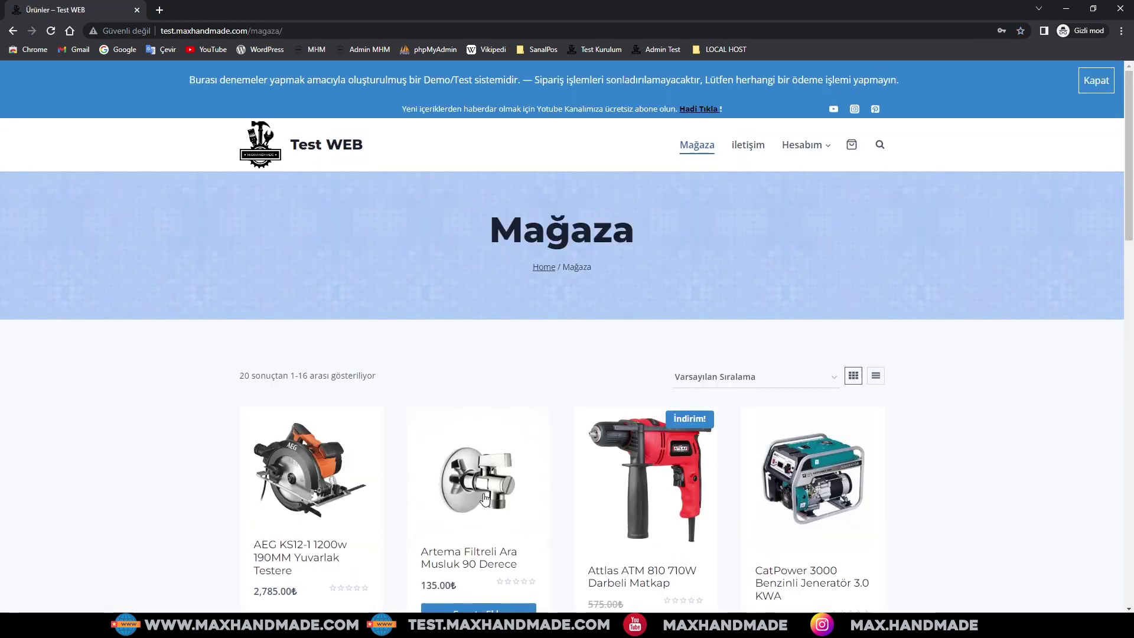
- Add the Artema Filtreli Ara Musluk 90 Derece to the cart and proceed from the cart to checkout
{"action": "scroll", "coordinate": [481, 500], "scroll_direction": "down", "scroll_amount": 2}
{"action": "left_click", "coordinate": [482, 499]}
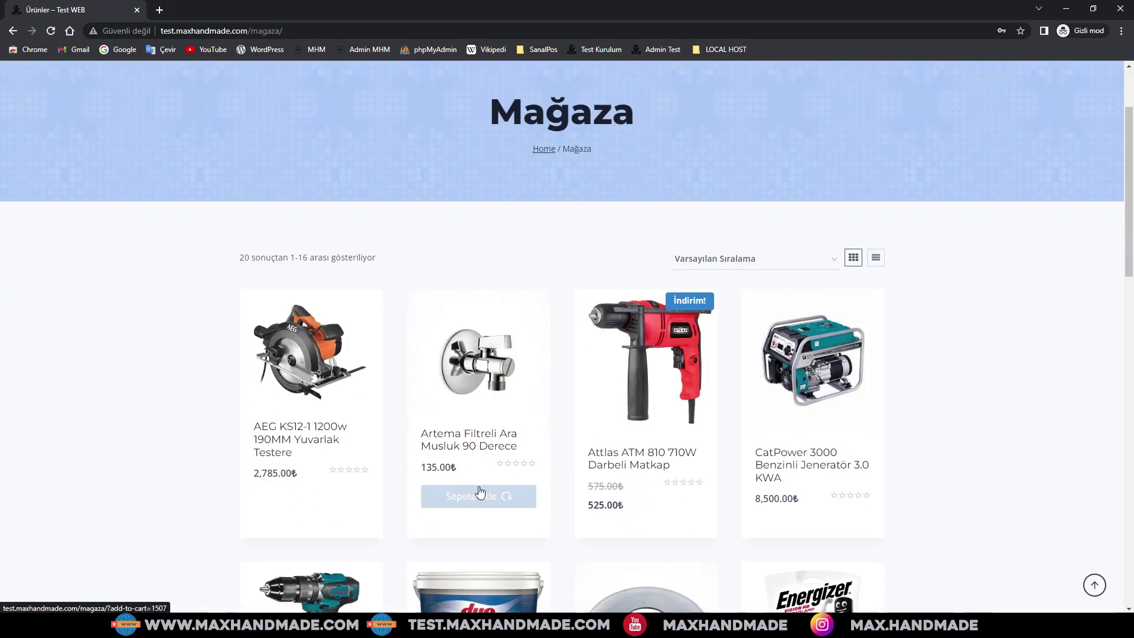
{"action": "left_click", "coordinate": [476, 501]}
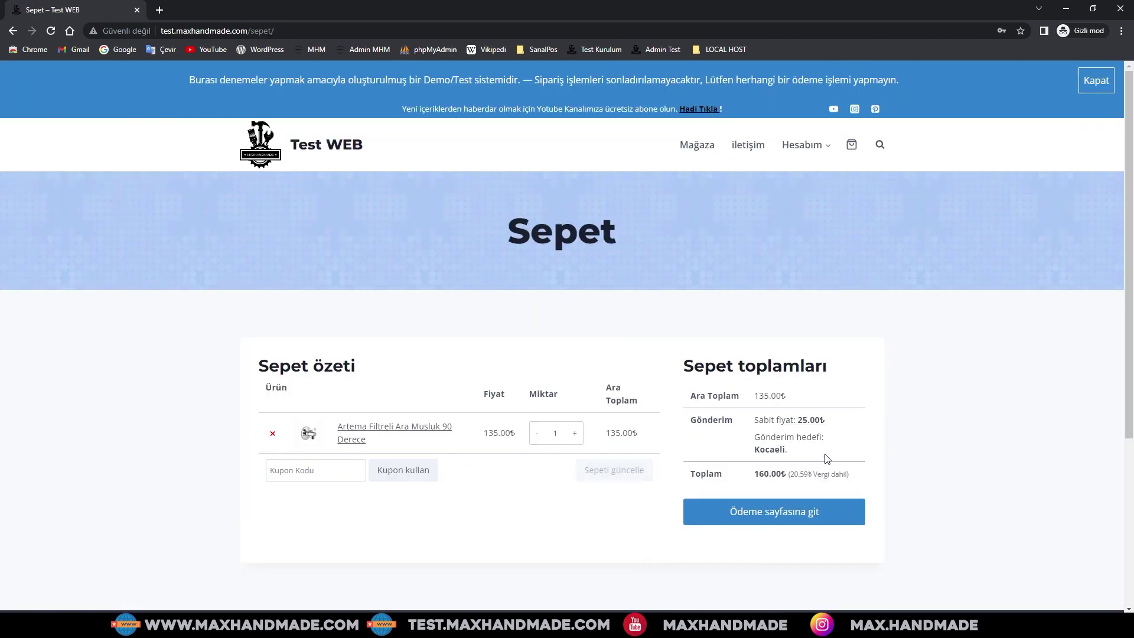
{"action": "left_click", "coordinate": [788, 514]}
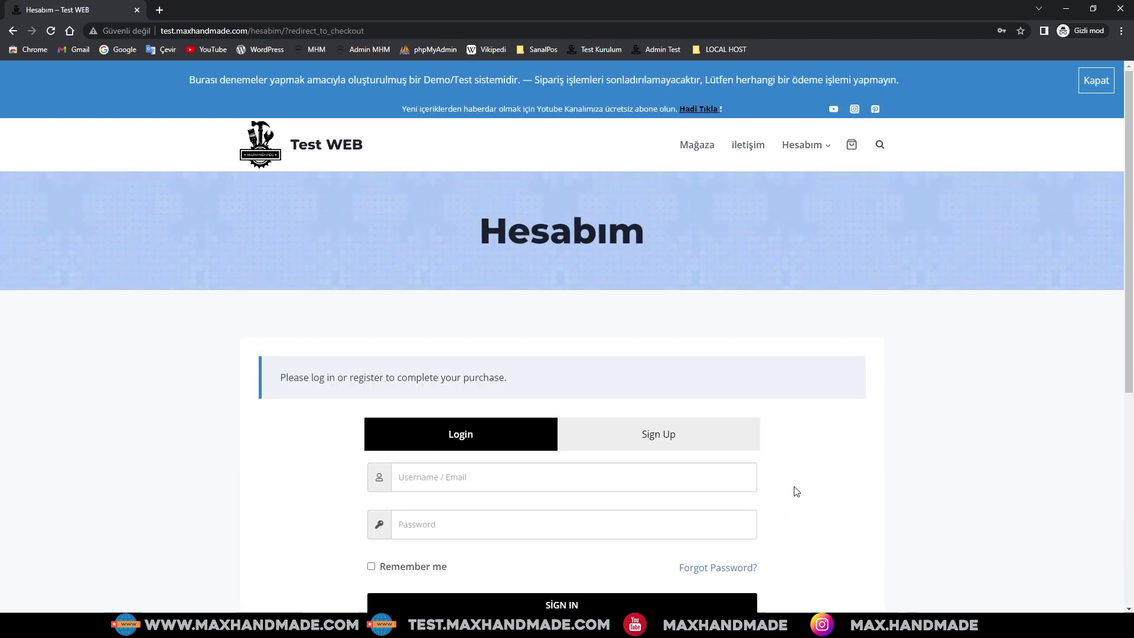
{"action": "scroll", "coordinate": [794, 490], "scroll_direction": "down", "scroll_amount": 2}
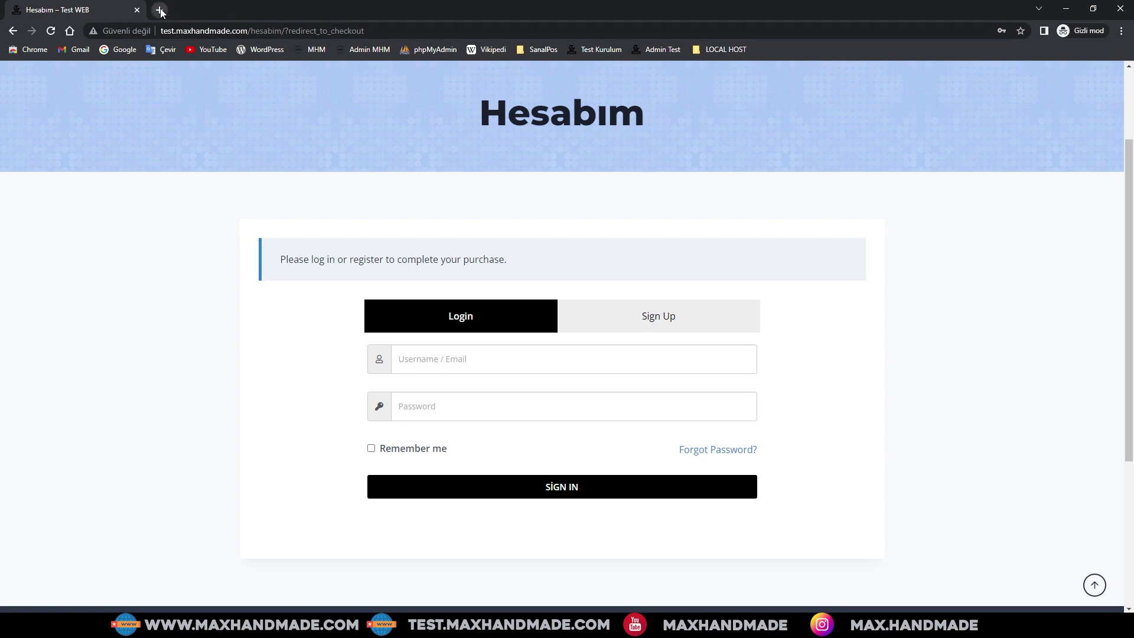
- Load the MaxHandMade course site in a new private browsing tab
{"action": "left_click", "coordinate": [159, 10]}
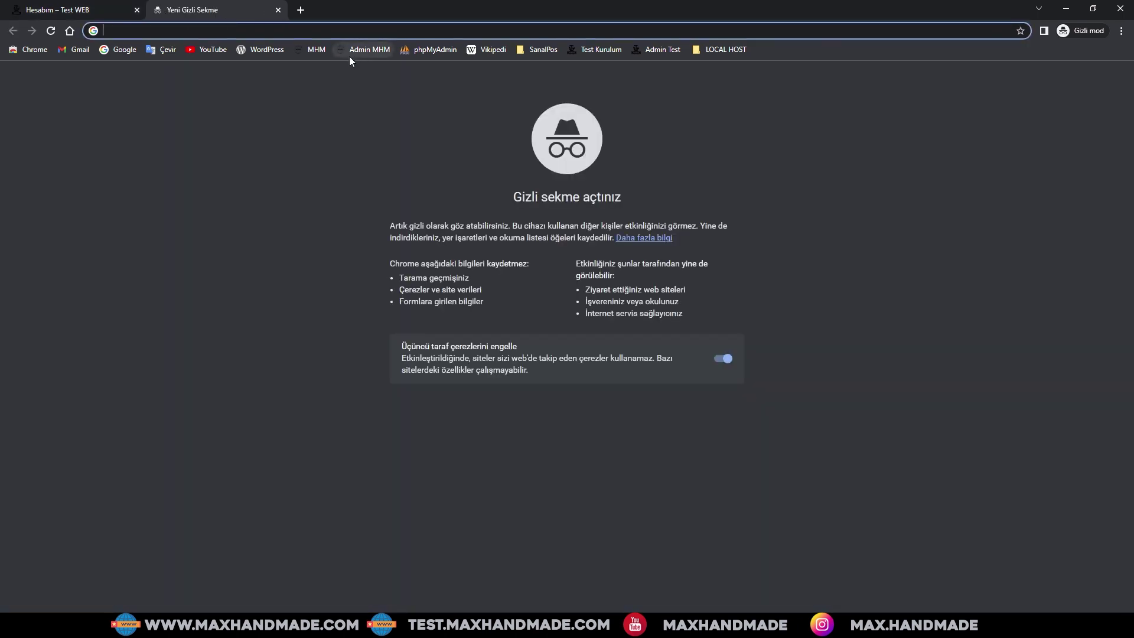
{"action": "left_click", "coordinate": [317, 50]}
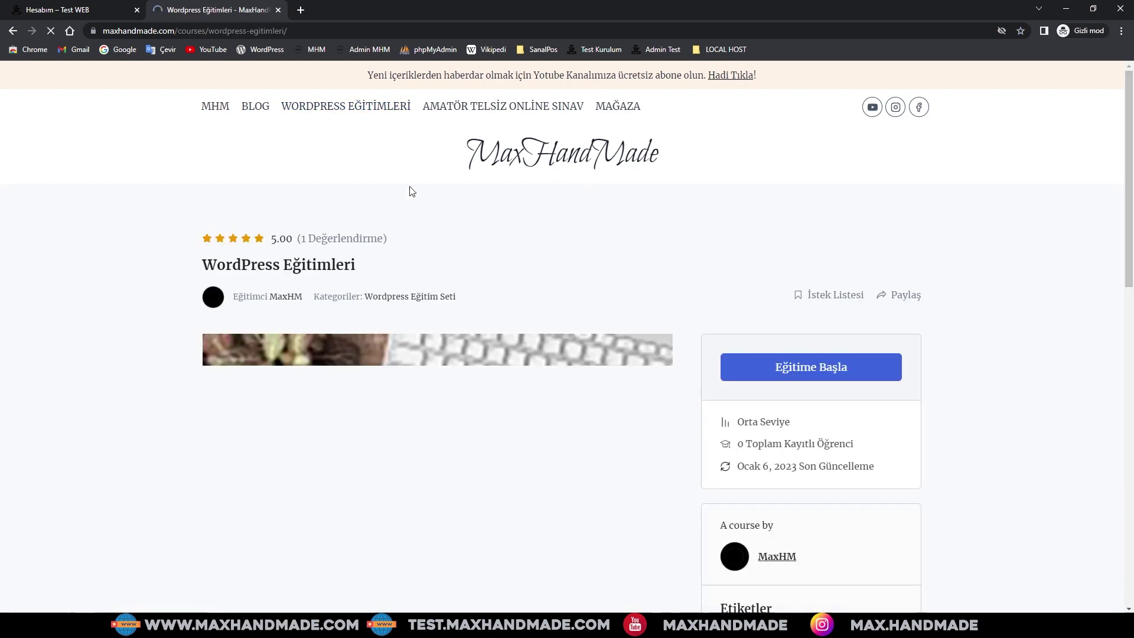
{"action": "scroll", "coordinate": [466, 281], "scroll_direction": "down", "scroll_amount": 14}
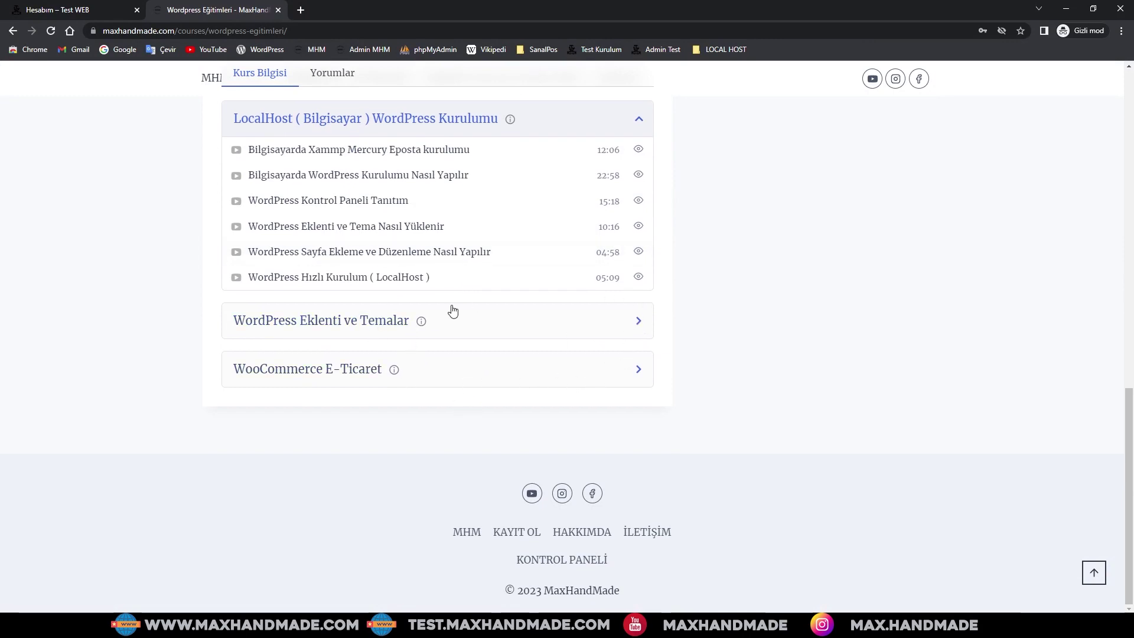
- Expand the WooCommerce E-Ticaret and WordPress Eklenti ve Temalar lesson lists and browse the course contents
{"action": "left_click", "coordinate": [642, 368]}
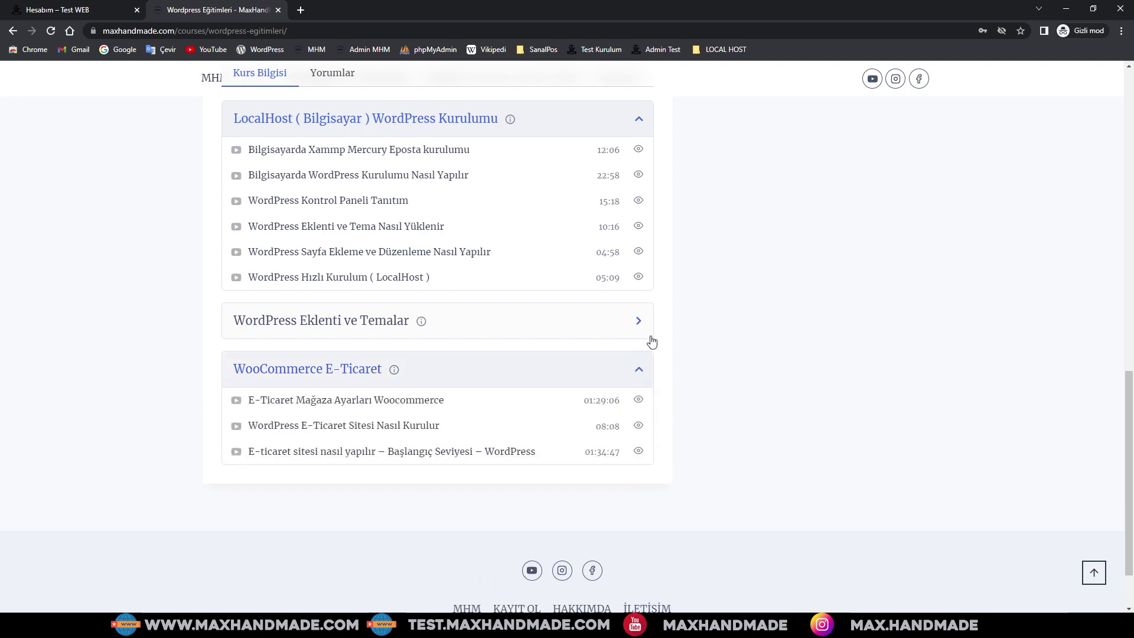
{"action": "left_click", "coordinate": [639, 321]}
{"action": "scroll", "coordinate": [638, 322], "scroll_direction": "down", "scroll_amount": 2}
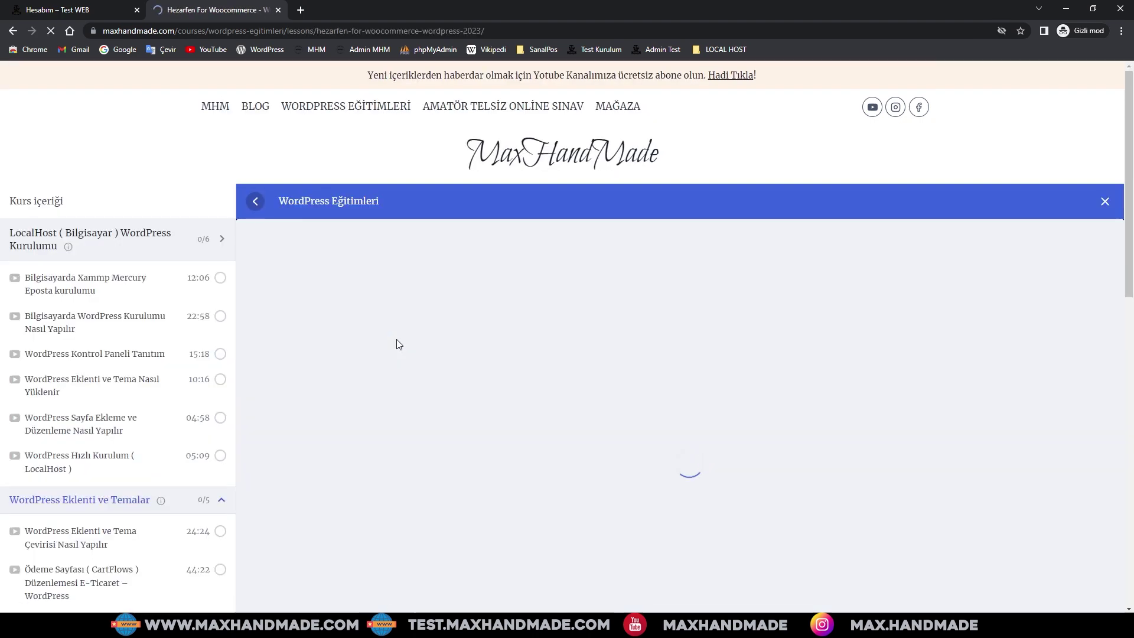
{"action": "scroll", "coordinate": [399, 339], "scroll_direction": "down", "scroll_amount": 2}
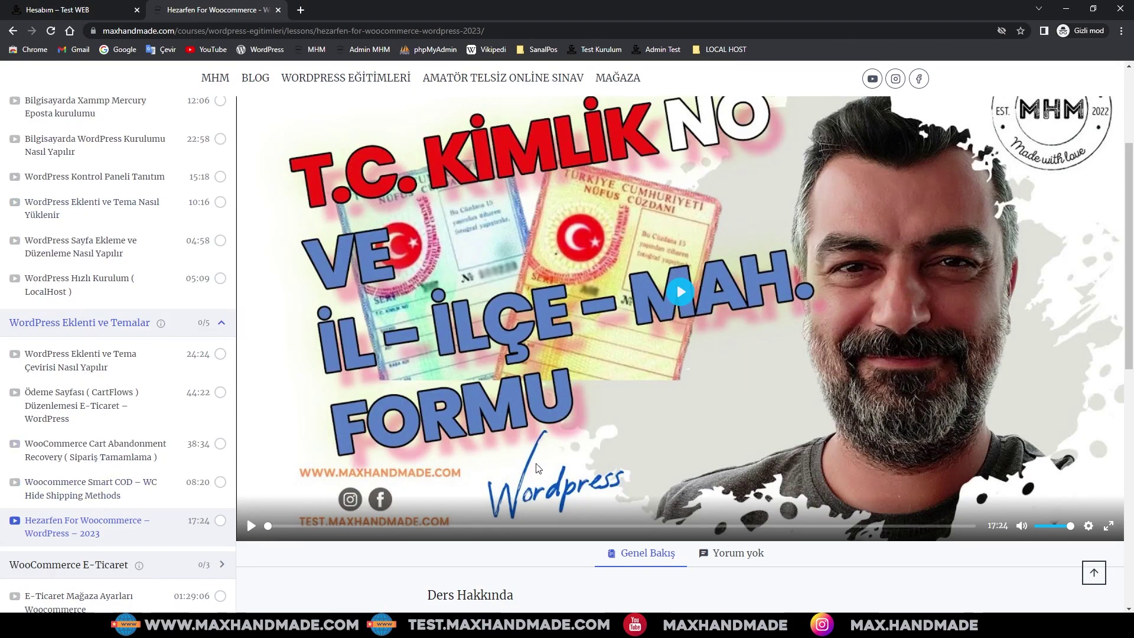
{"action": "scroll", "coordinate": [538, 469], "scroll_direction": "down", "scroll_amount": 8}
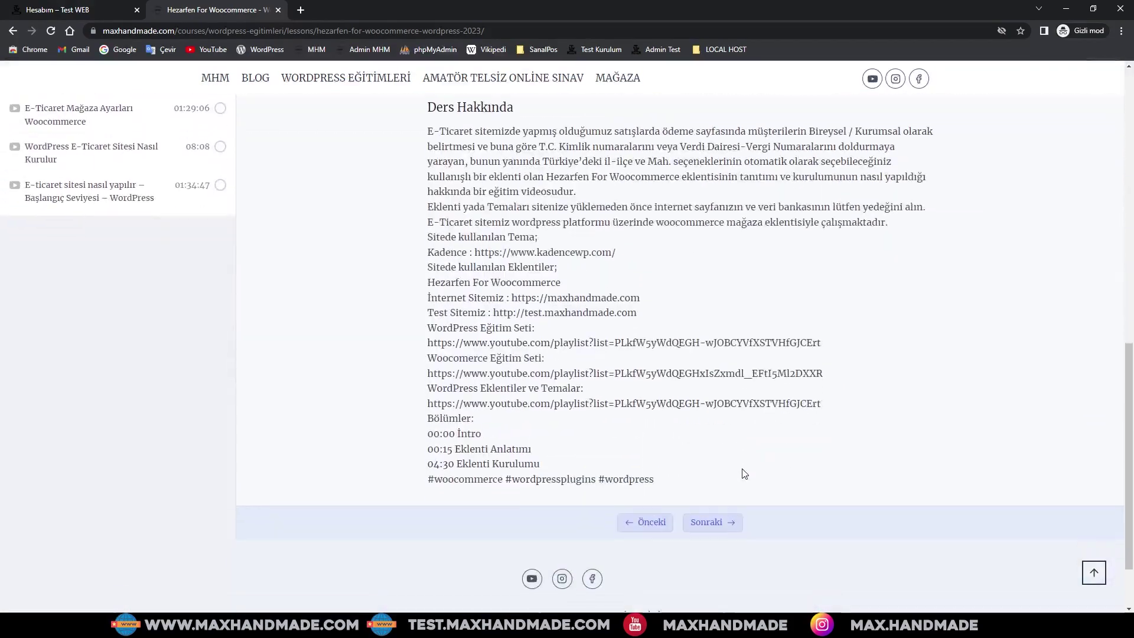
{"action": "scroll", "coordinate": [744, 474], "scroll_direction": "down", "scroll_amount": 1}
{"action": "scroll", "coordinate": [745, 474], "scroll_direction": "up", "scroll_amount": 4}
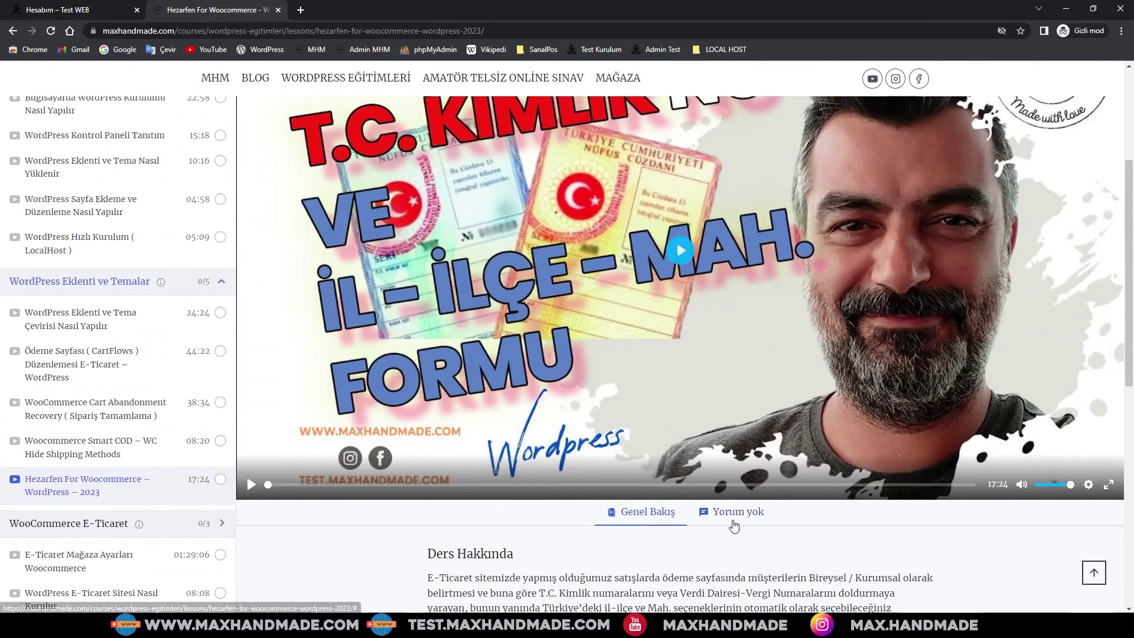
{"action": "scroll", "coordinate": [147, 331], "scroll_direction": "up", "scroll_amount": 3}
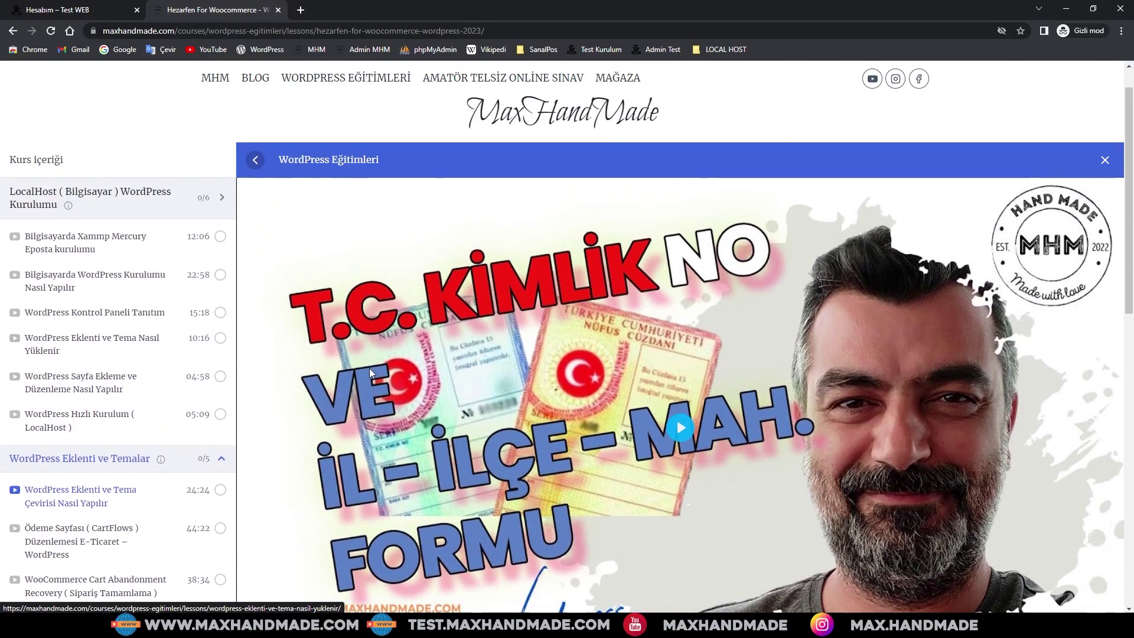
{"action": "scroll", "coordinate": [525, 435], "scroll_direction": "down", "scroll_amount": 4}
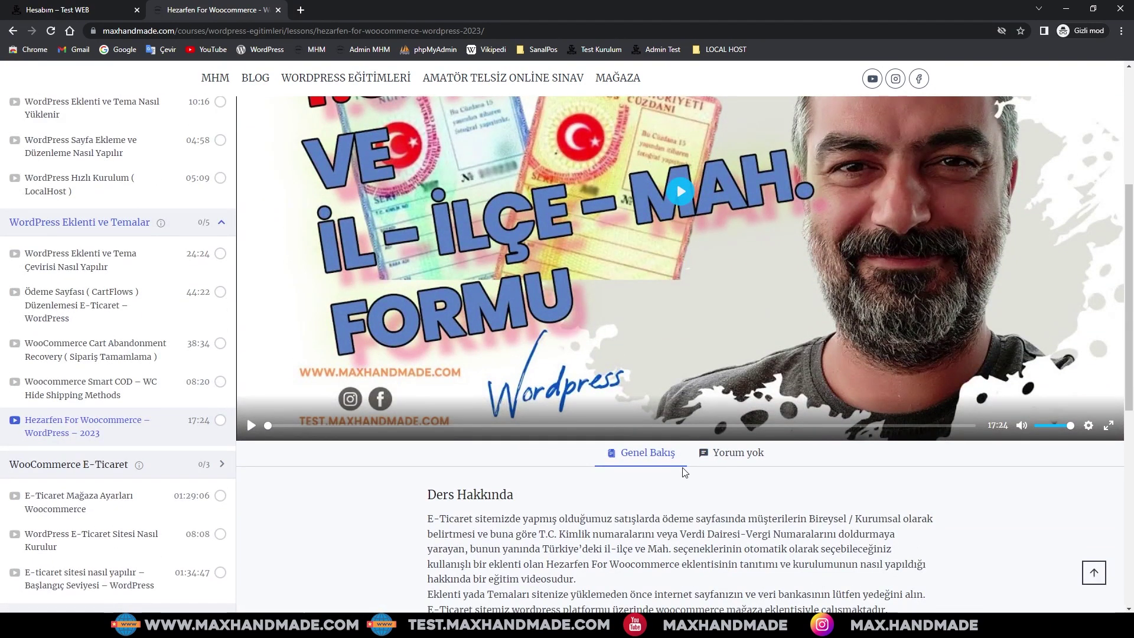
{"action": "scroll", "coordinate": [522, 473], "scroll_direction": "up", "scroll_amount": 5}
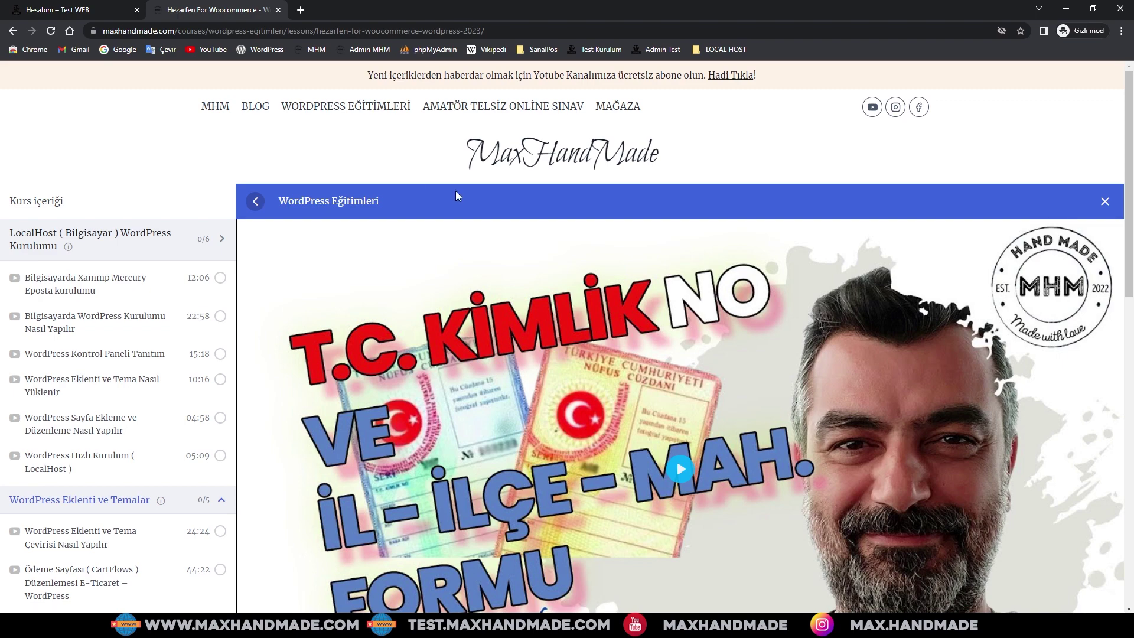
{"action": "scroll", "coordinate": [529, 360], "scroll_direction": "down", "scroll_amount": 4}
{"action": "scroll", "coordinate": [529, 360], "scroll_direction": "up", "scroll_amount": 4}
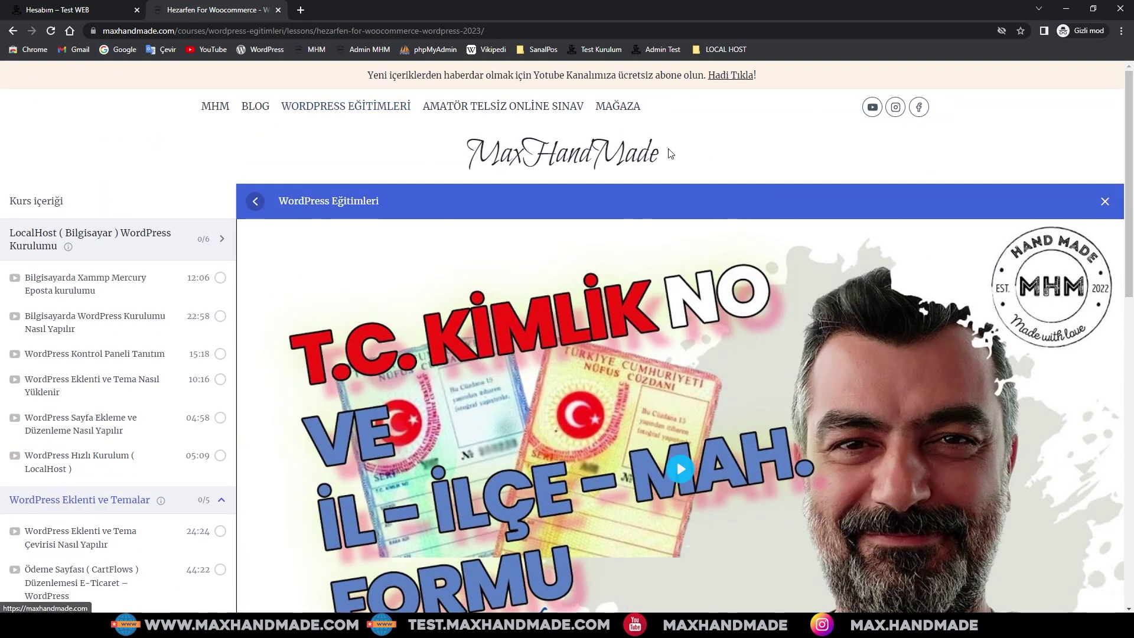
- On the Test WEB login page, switch to the Sign Up form and enter the customer's e-mail
{"action": "left_click", "coordinate": [86, 12]}
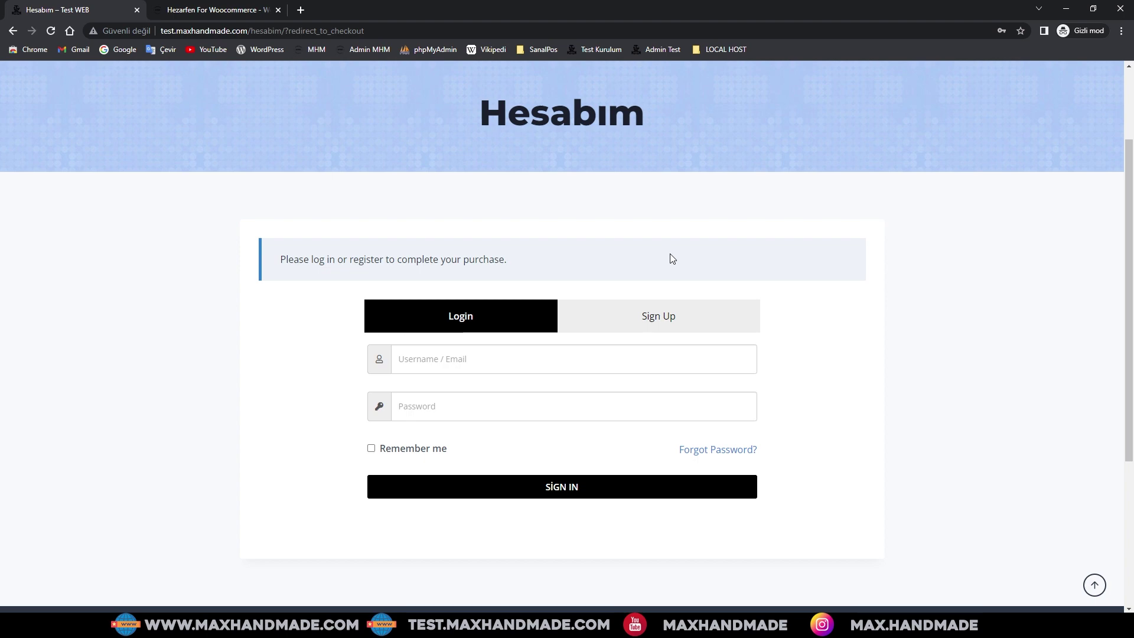
{"action": "left_click", "coordinate": [643, 321]}
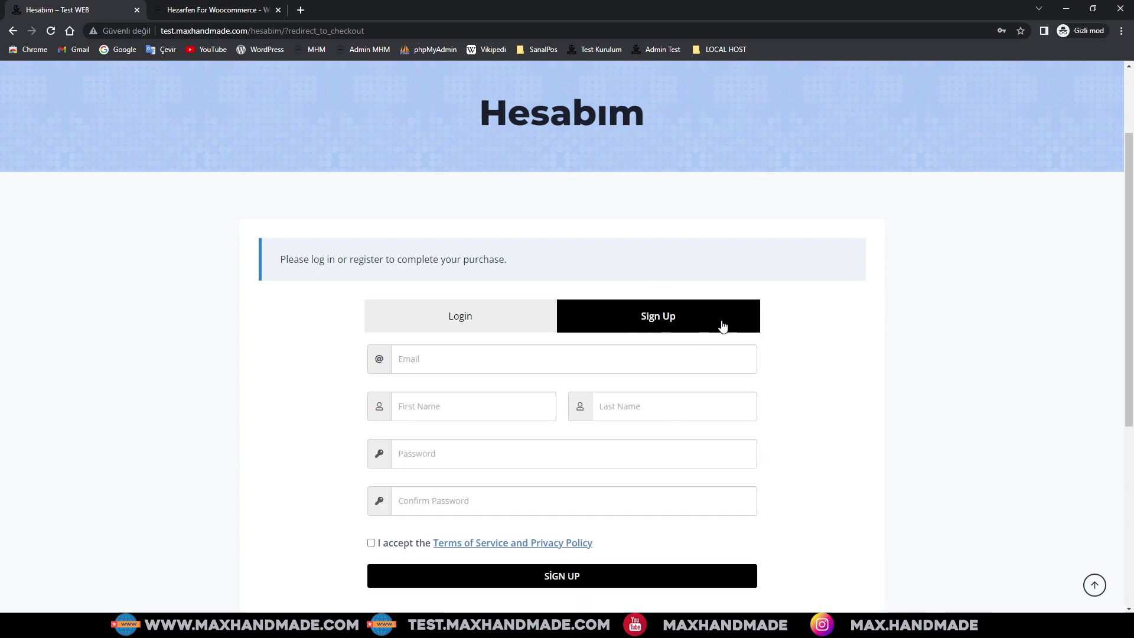
{"action": "left_click", "coordinate": [443, 361]}
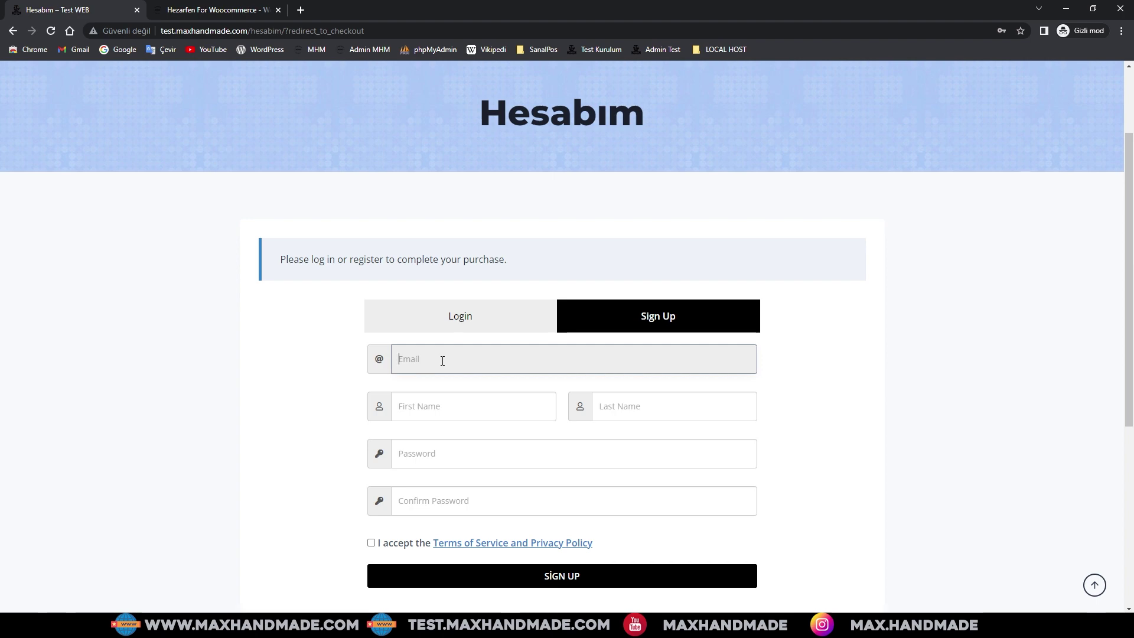
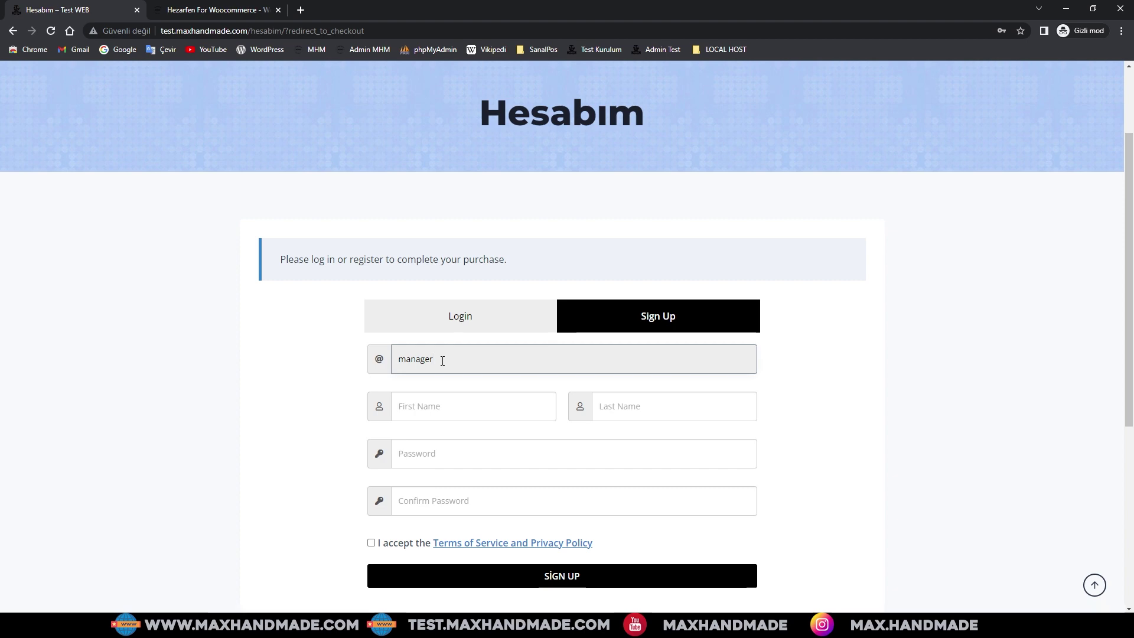
{"action": "key", "text": "Tab"}
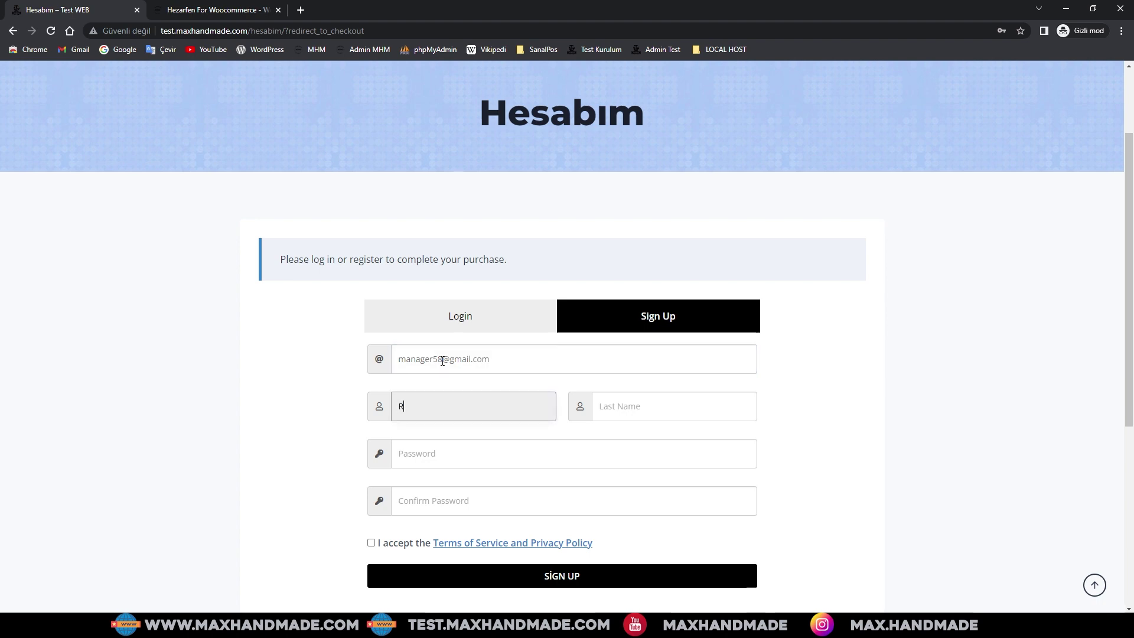
- Fill in the customer's first and last name and the account password twice, accept the terms, and submit
{"action": "key", "text": "Tab"}
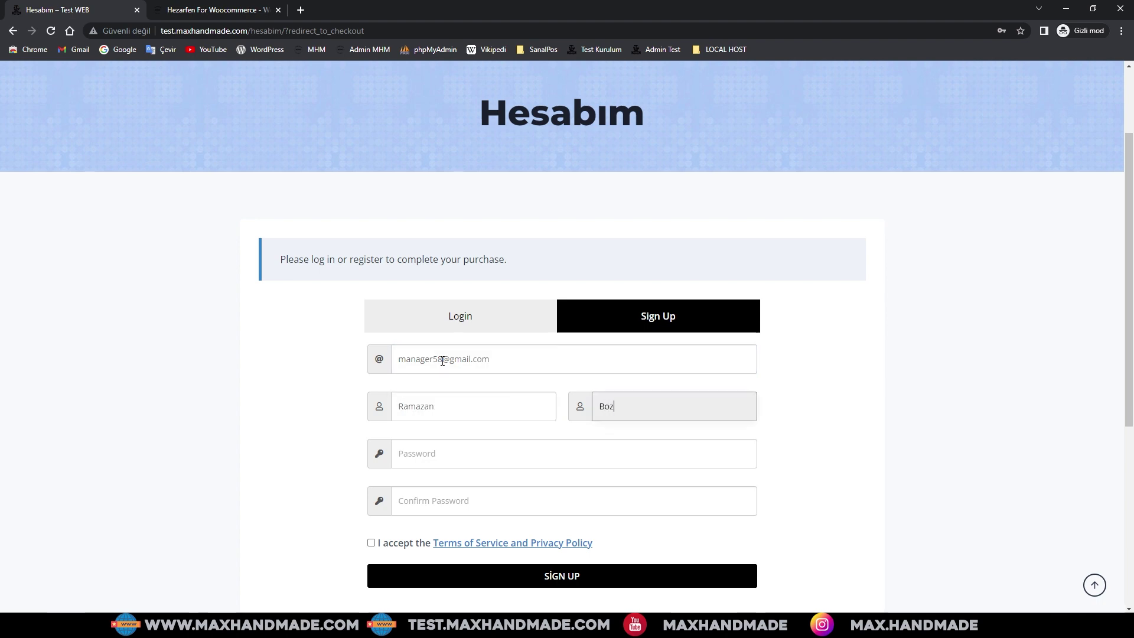
{"action": "key", "text": "Tab"}
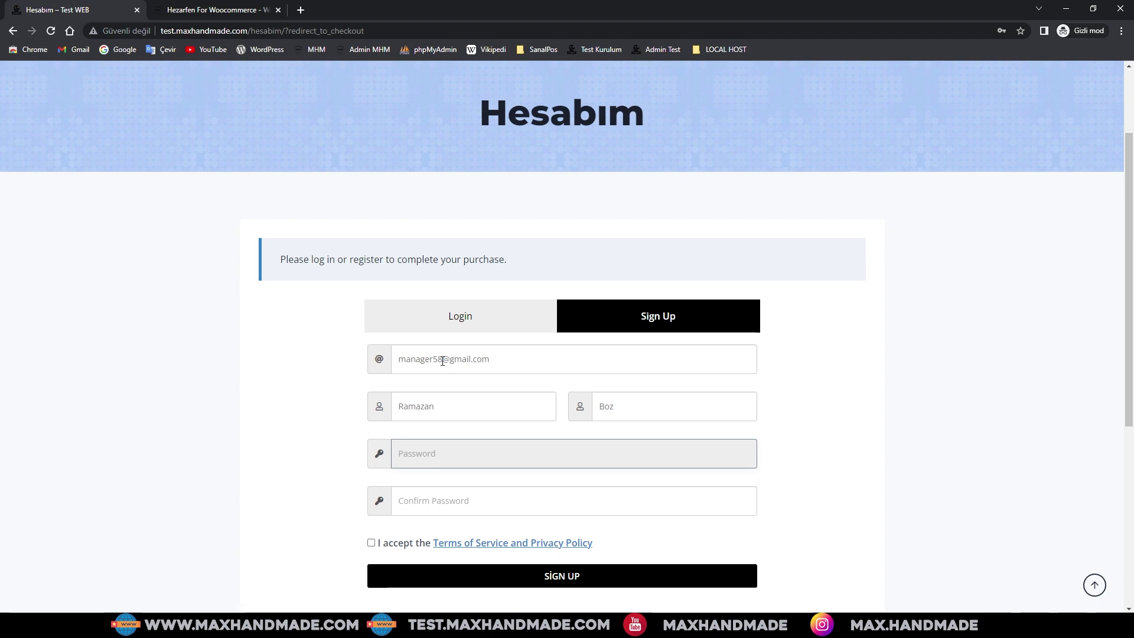
{"action": "type", "text": "123456"}
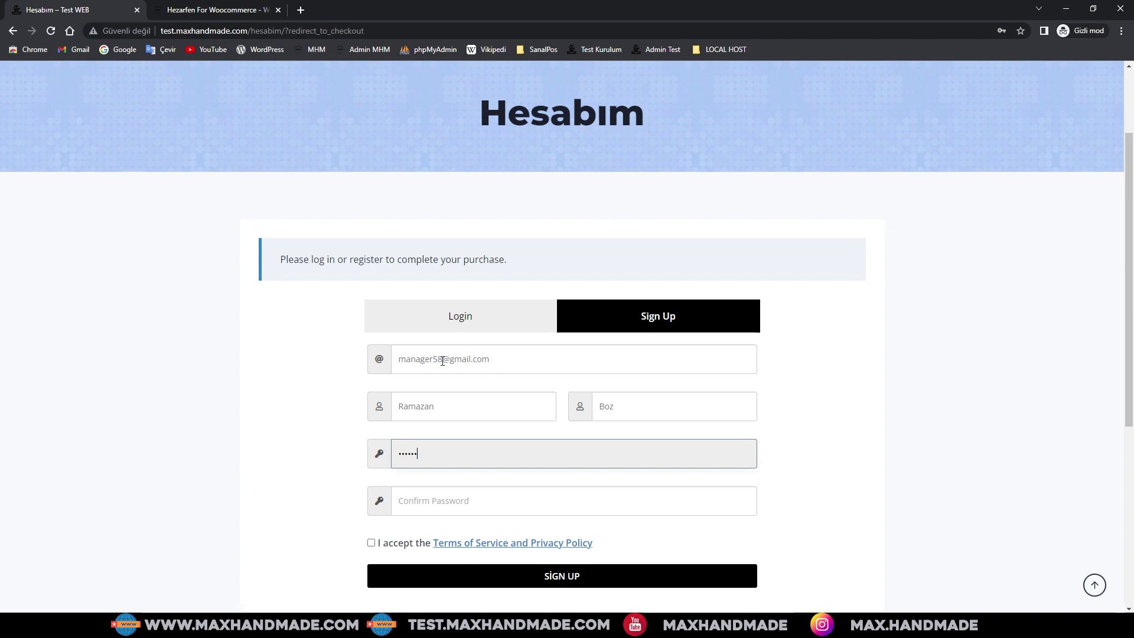
{"action": "key", "text": "Tab"}
{"action": "type", "text": "1"}
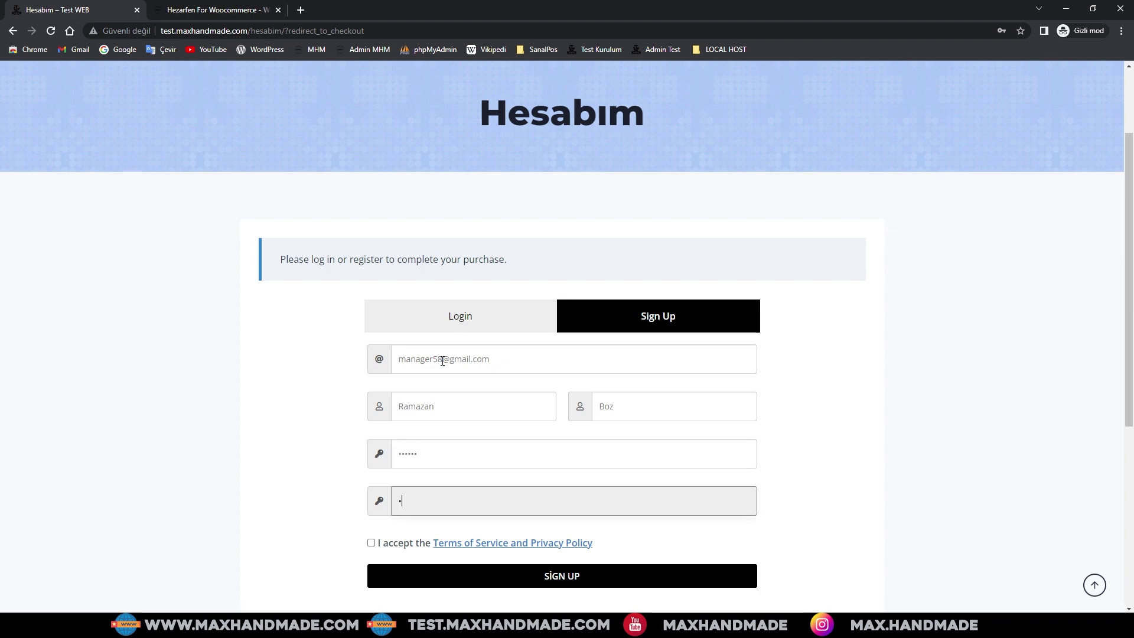
{"action": "type", "text": "23456"}
{"action": "left_click", "coordinate": [371, 542]}
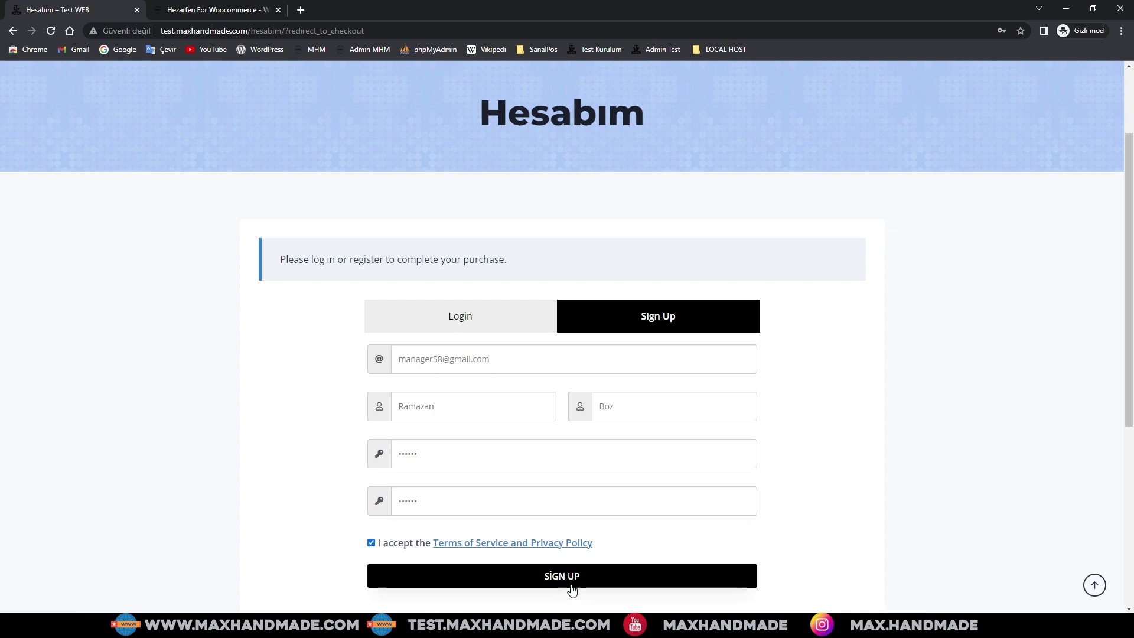
{"action": "left_click", "coordinate": [574, 584]}
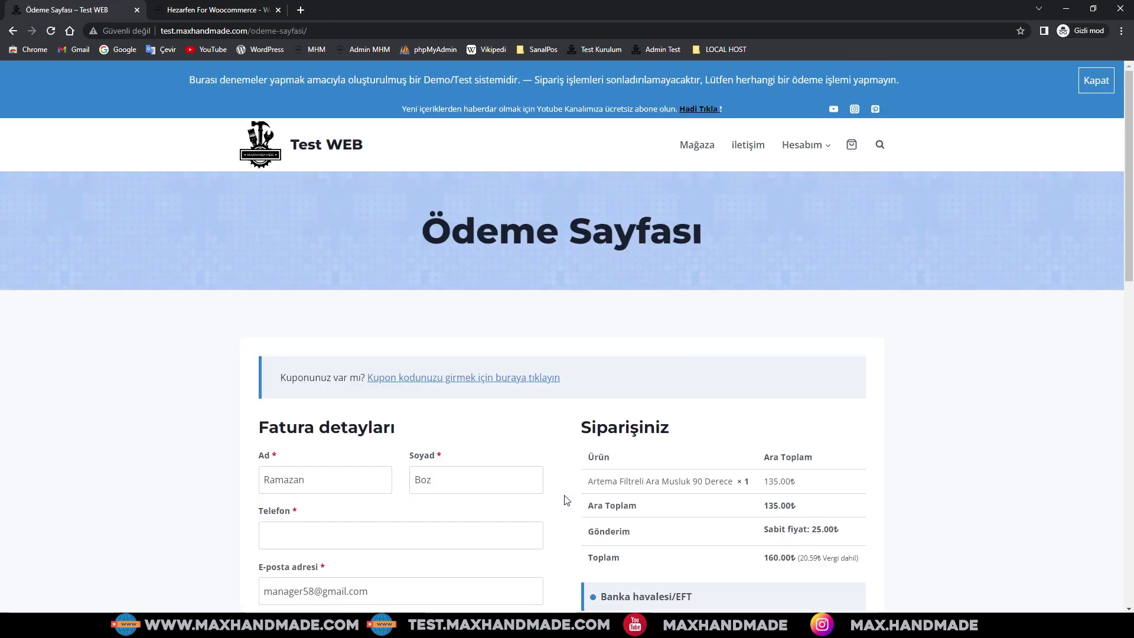
- On the checkout page, select Kapıda ödeme as the payment method
{"action": "scroll", "coordinate": [566, 501], "scroll_direction": "down", "scroll_amount": 5}
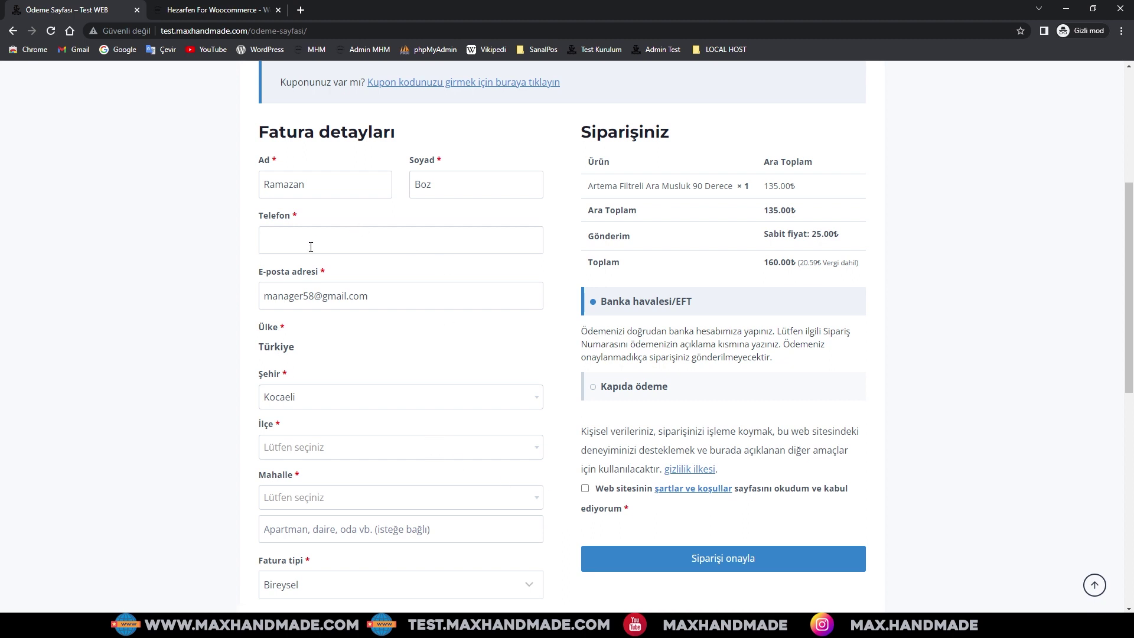
{"action": "scroll", "coordinate": [367, 463], "scroll_direction": "down", "scroll_amount": 3}
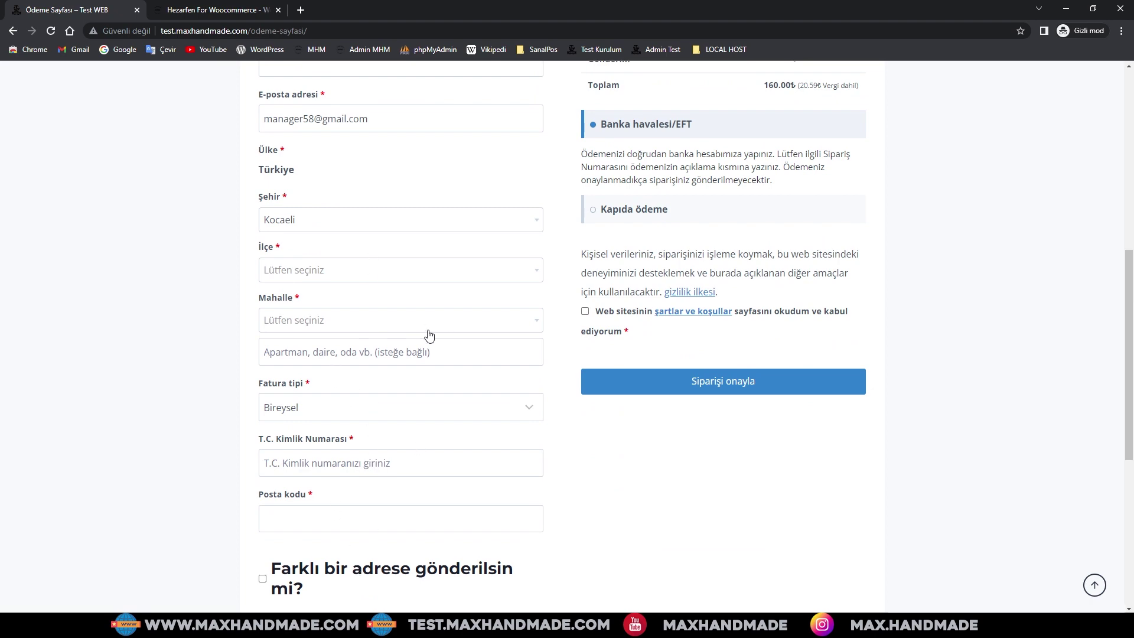
{"action": "scroll", "coordinate": [397, 341], "scroll_direction": "down", "scroll_amount": 2}
{"action": "scroll", "coordinate": [435, 392], "scroll_direction": "up", "scroll_amount": 6}
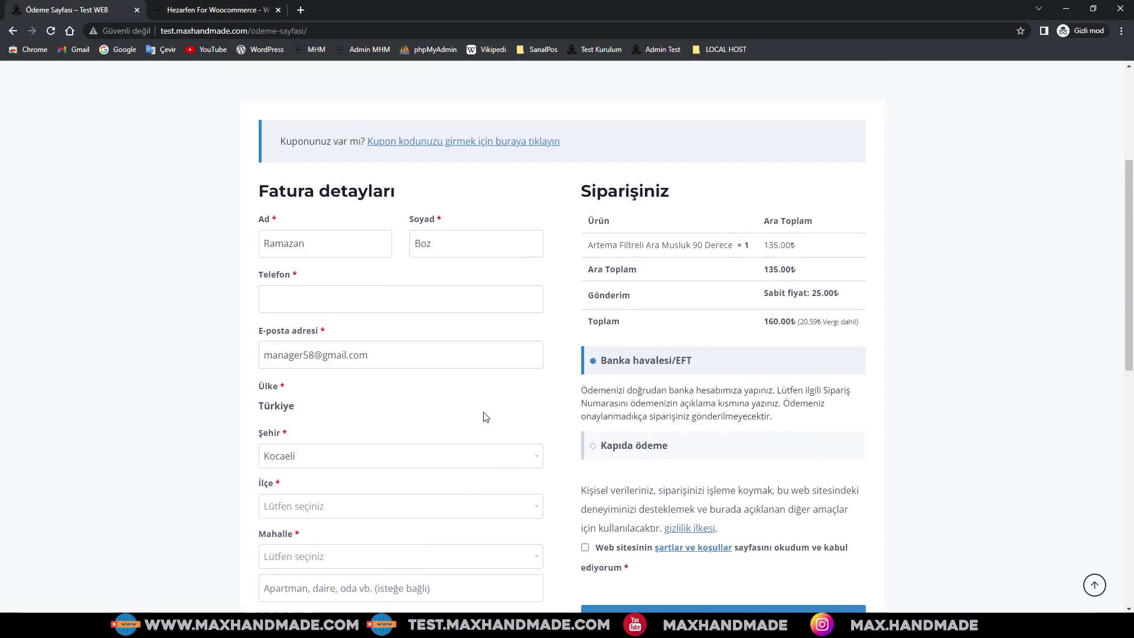
{"action": "left_click", "coordinate": [662, 452]}
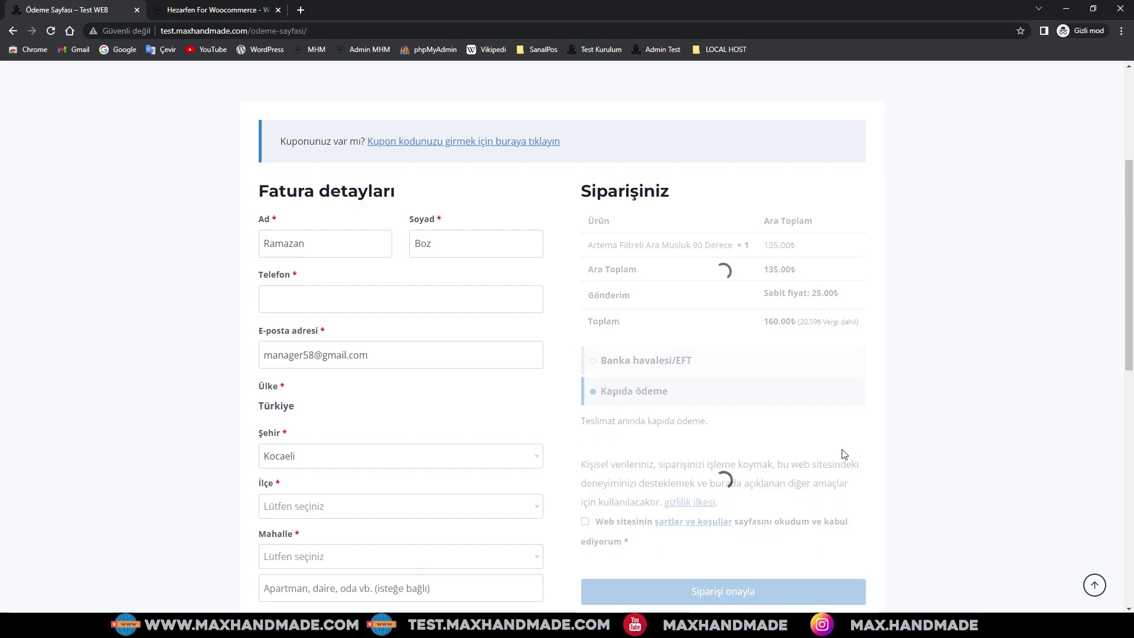
{"action": "scroll", "coordinate": [737, 494], "scroll_direction": "down", "scroll_amount": 2}
{"action": "scroll", "coordinate": [738, 497], "scroll_direction": "up", "scroll_amount": 6}
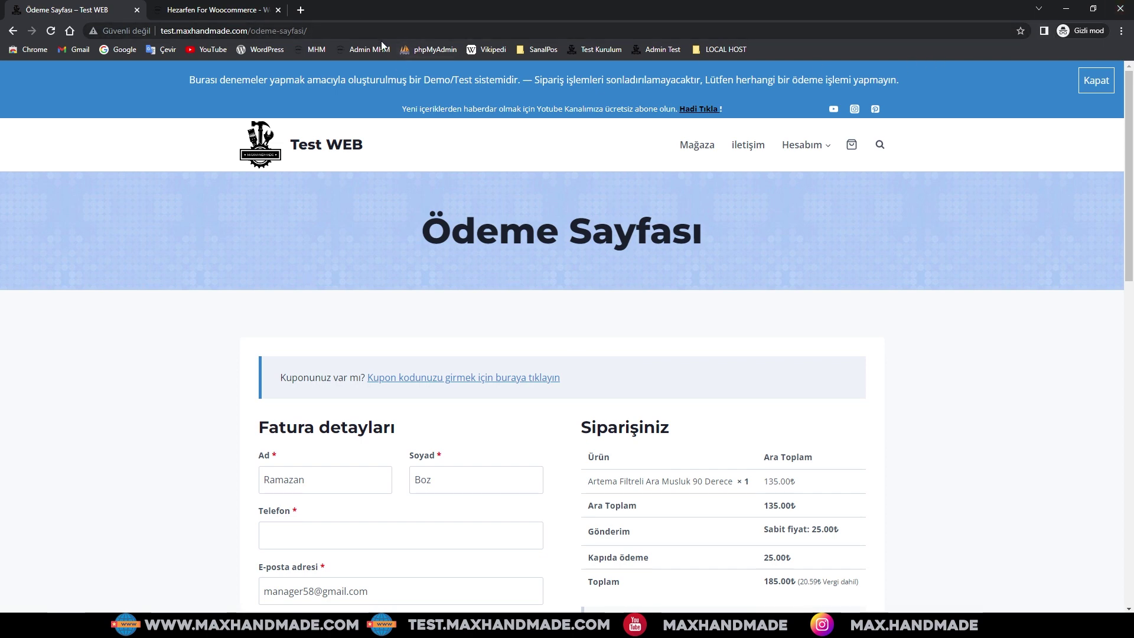
- Glance at the Hezarfen course tab, review the checkout again, then close the incognito window
{"action": "left_click", "coordinate": [214, 9]}
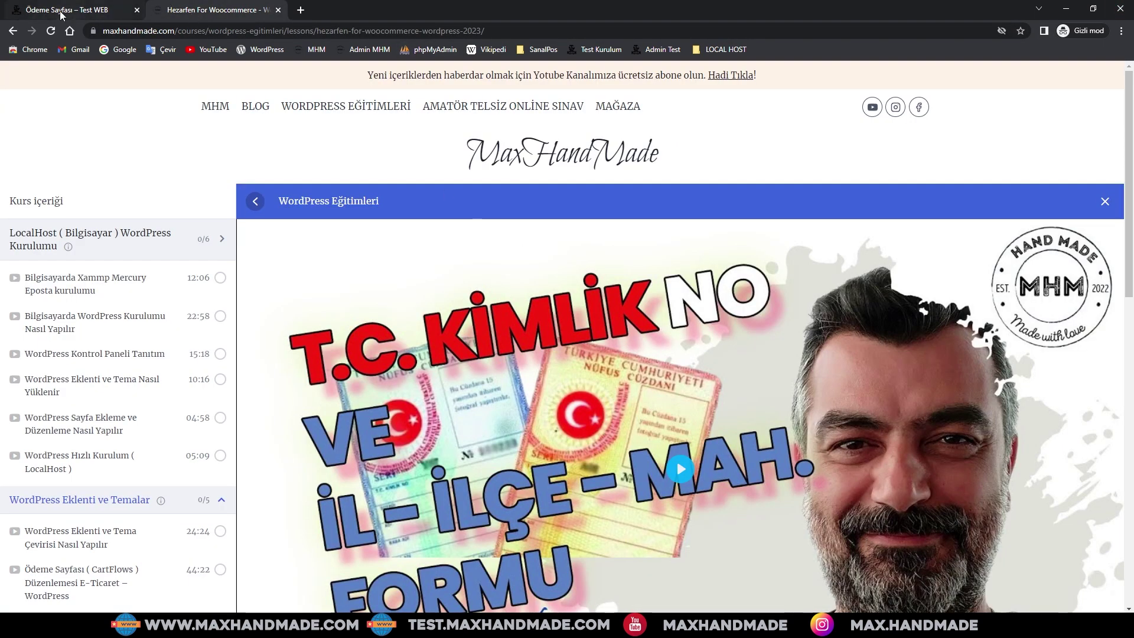
{"action": "left_click", "coordinate": [61, 14]}
{"action": "scroll", "coordinate": [721, 429], "scroll_direction": "down", "scroll_amount": 3}
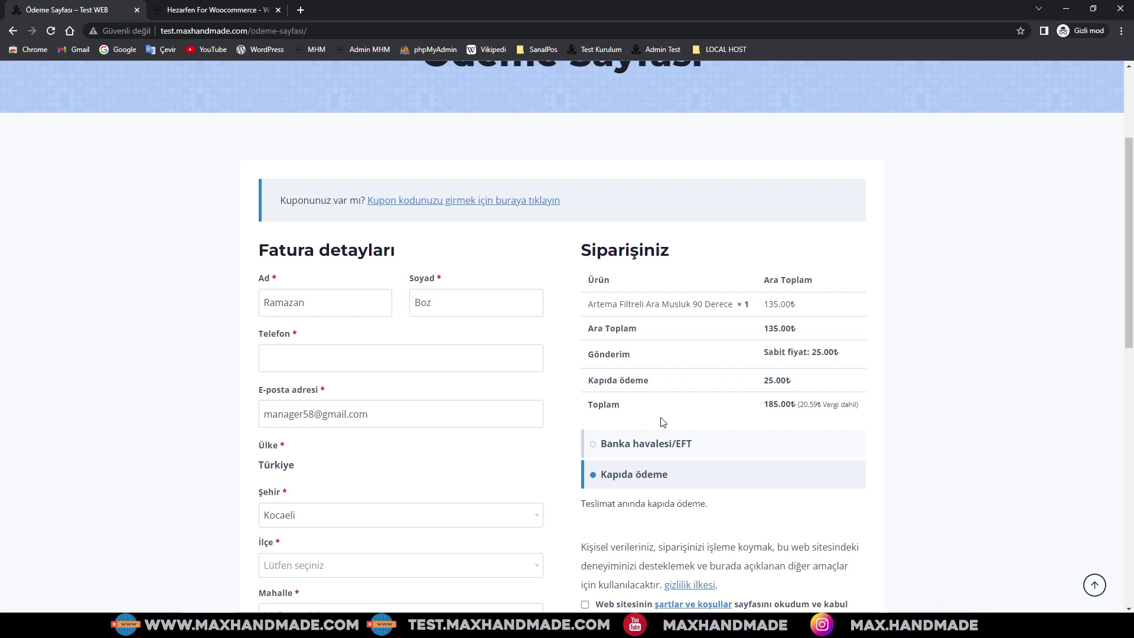
{"action": "scroll", "coordinate": [663, 422], "scroll_direction": "down", "scroll_amount": 2}
{"action": "scroll", "coordinate": [664, 422], "scroll_direction": "up", "scroll_amount": 2}
{"action": "scroll", "coordinate": [663, 422], "scroll_direction": "down", "scroll_amount": 2}
{"action": "scroll", "coordinate": [567, 408], "scroll_direction": "up", "scroll_amount": 2}
{"action": "scroll", "coordinate": [877, 410], "scroll_direction": "down", "scroll_amount": 2}
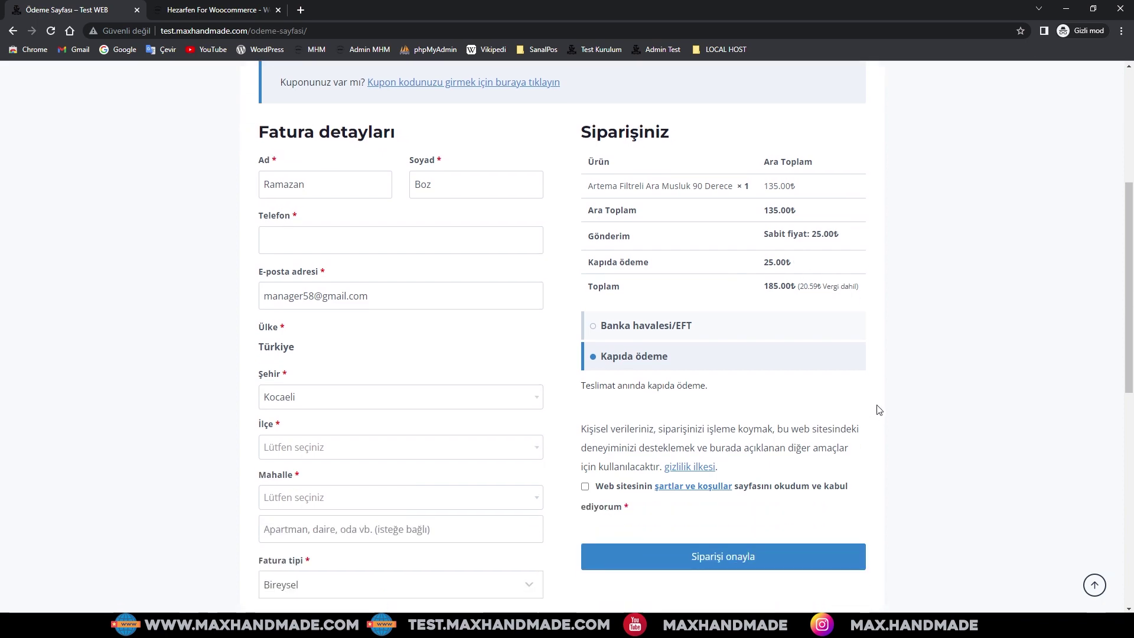
{"action": "scroll", "coordinate": [562, 393], "scroll_direction": "down", "scroll_amount": 3}
{"action": "scroll", "coordinate": [587, 390], "scroll_direction": "up", "scroll_amount": 8}
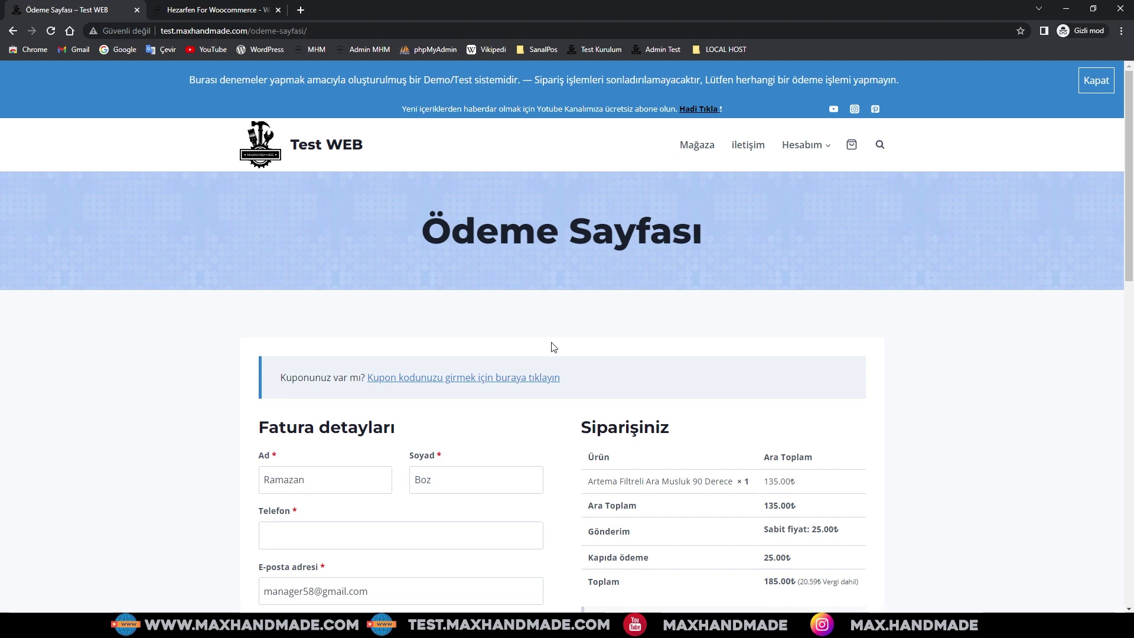
{"action": "scroll", "coordinate": [526, 344], "scroll_direction": "down", "scroll_amount": 1}
{"action": "scroll", "coordinate": [524, 342], "scroll_direction": "up", "scroll_amount": 1}
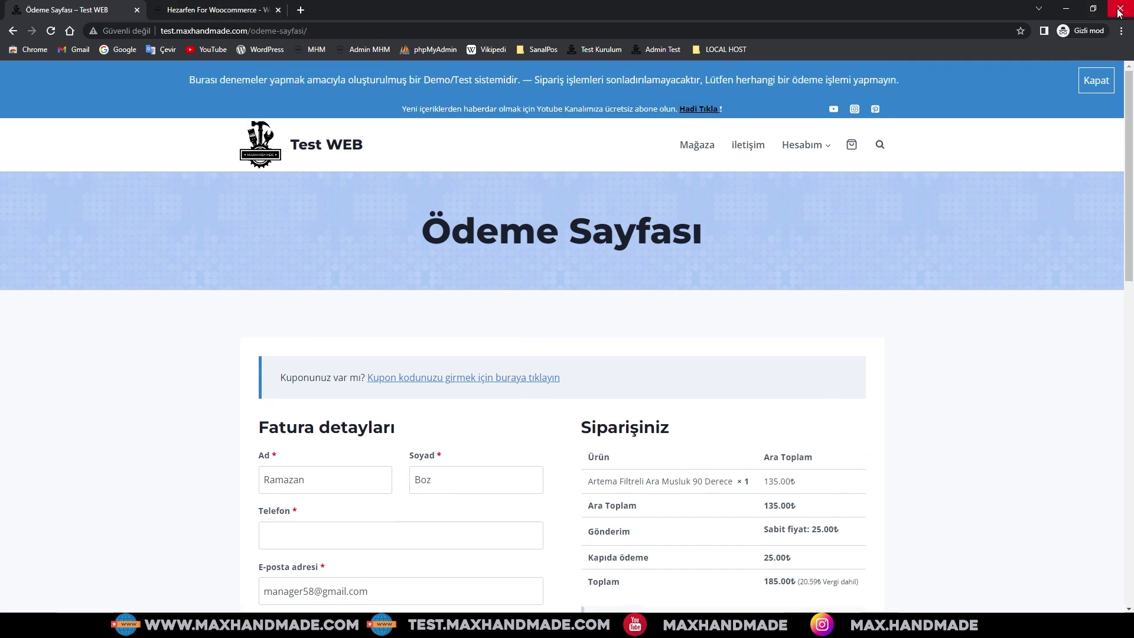
{"action": "left_click", "coordinate": [1057, 17]}
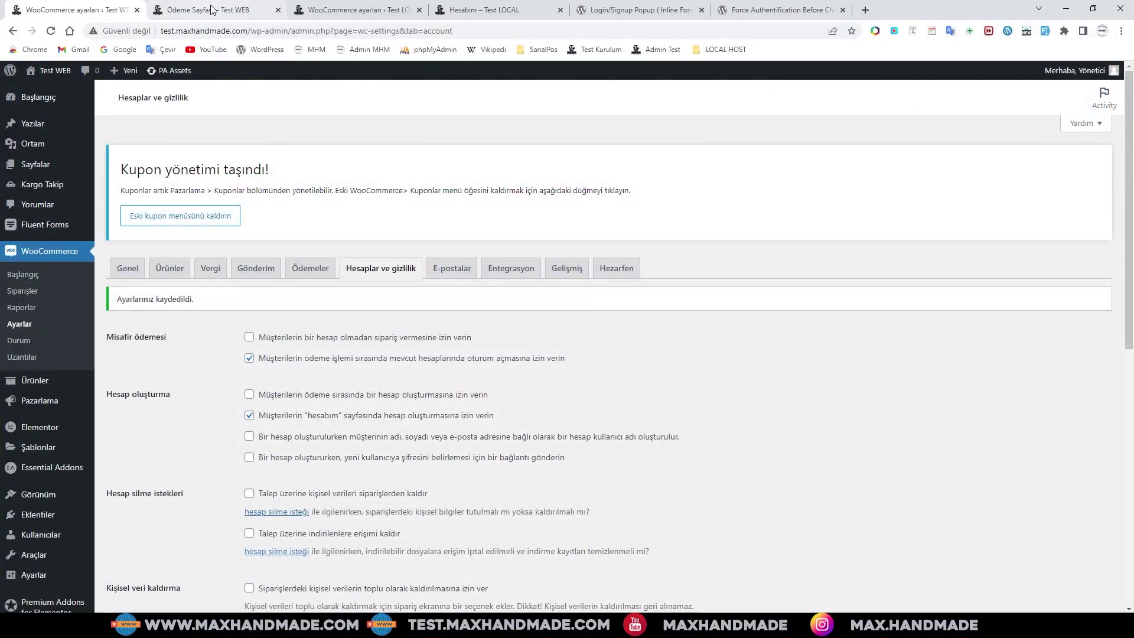
- Move from the Ödeme Sayfası tab to the Hesabım – Test LOCAL tab and scroll through its Üye Ol form
{"action": "left_click", "coordinate": [210, 10]}
{"action": "left_click", "coordinate": [499, 14]}
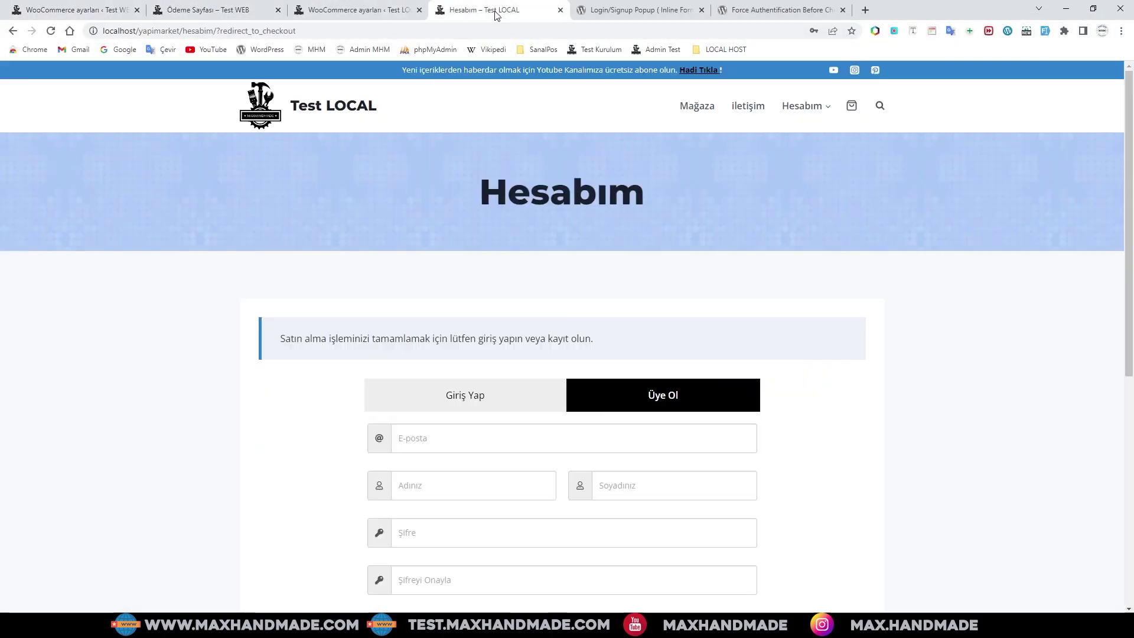
{"action": "scroll", "coordinate": [727, 461], "scroll_direction": "down", "scroll_amount": 1}
{"action": "scroll", "coordinate": [726, 460], "scroll_direction": "down", "scroll_amount": 2}
{"action": "scroll", "coordinate": [810, 423], "scroll_direction": "up", "scroll_amount": 3}
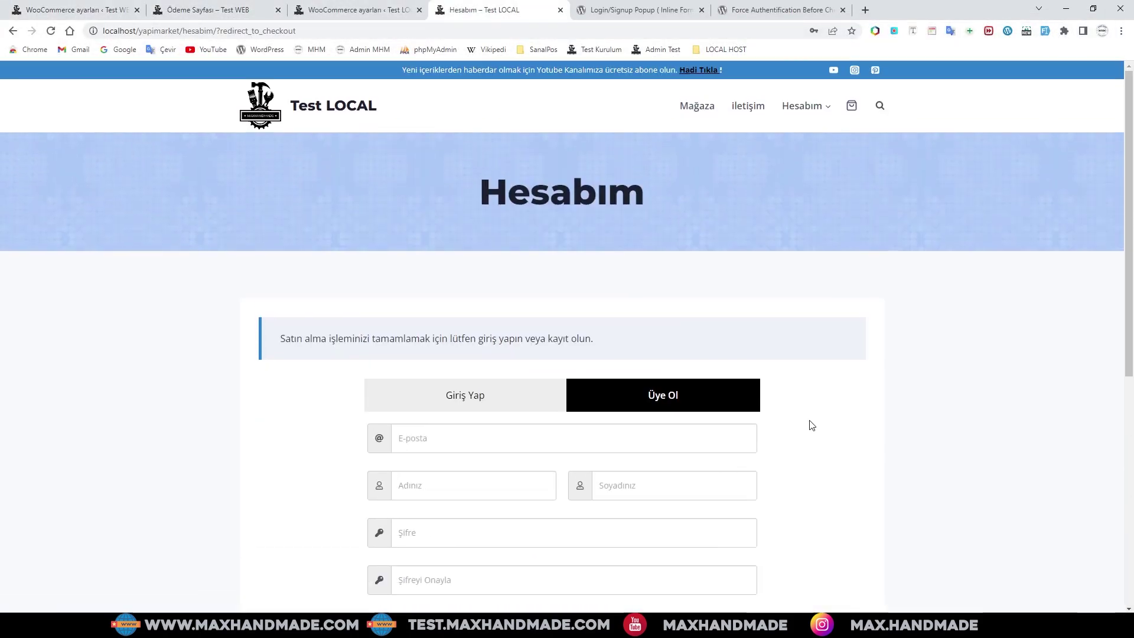
{"action": "scroll", "coordinate": [812, 424], "scroll_direction": "down", "scroll_amount": 2}
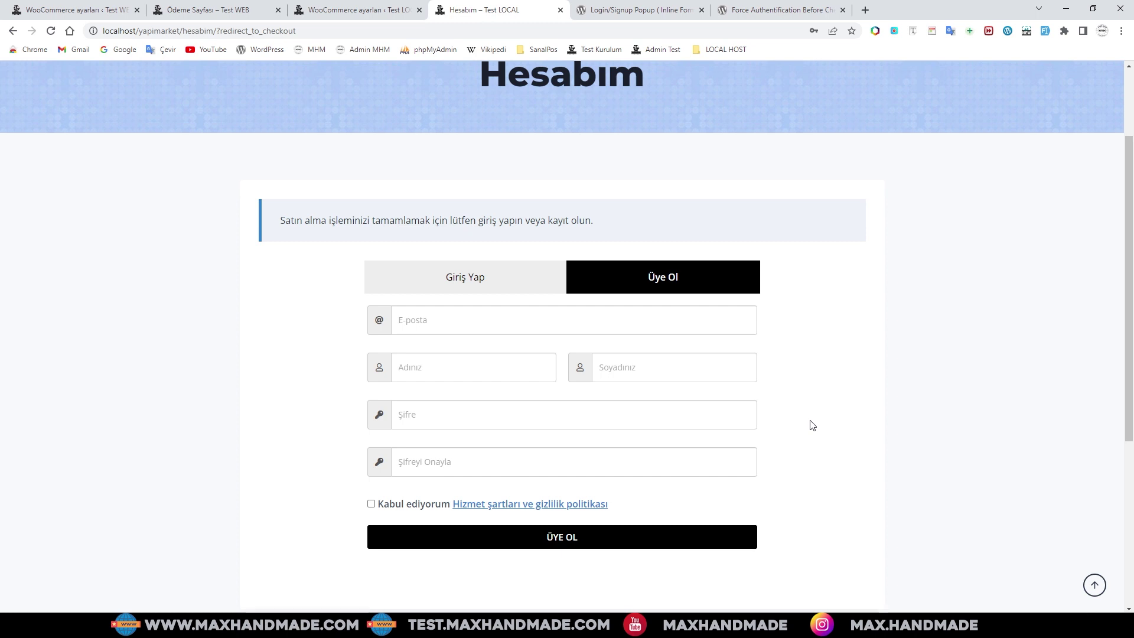
{"action": "scroll", "coordinate": [813, 426], "scroll_direction": "up", "scroll_amount": 2}
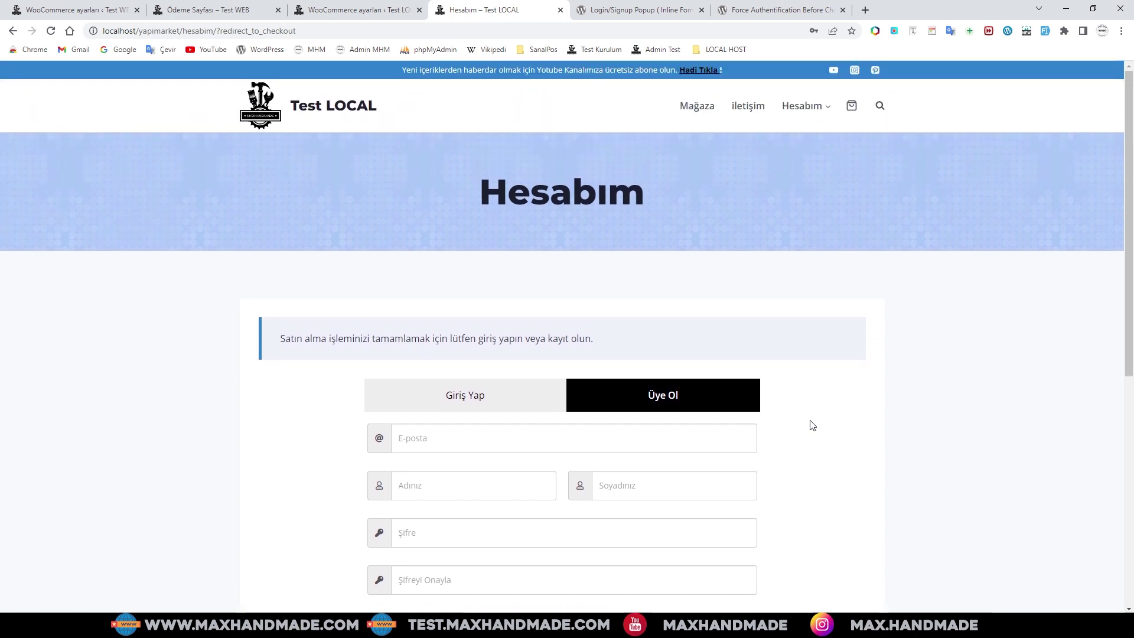
{"action": "scroll", "coordinate": [811, 424], "scroll_direction": "down", "scroll_amount": 2}
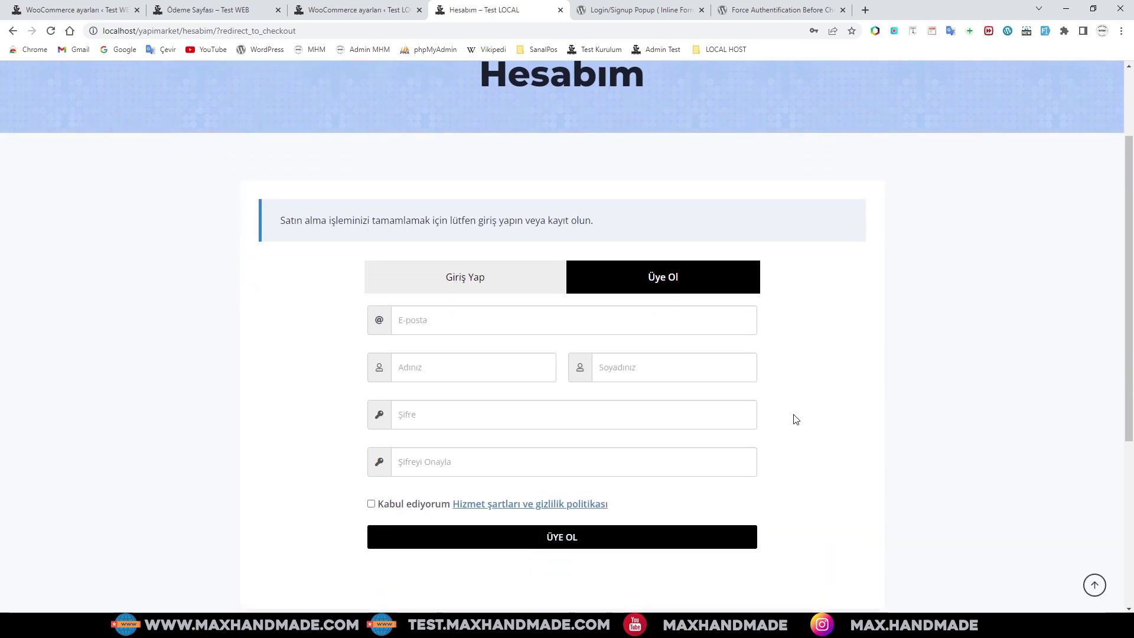
{"action": "scroll", "coordinate": [793, 419], "scroll_direction": "up", "scroll_amount": 2}
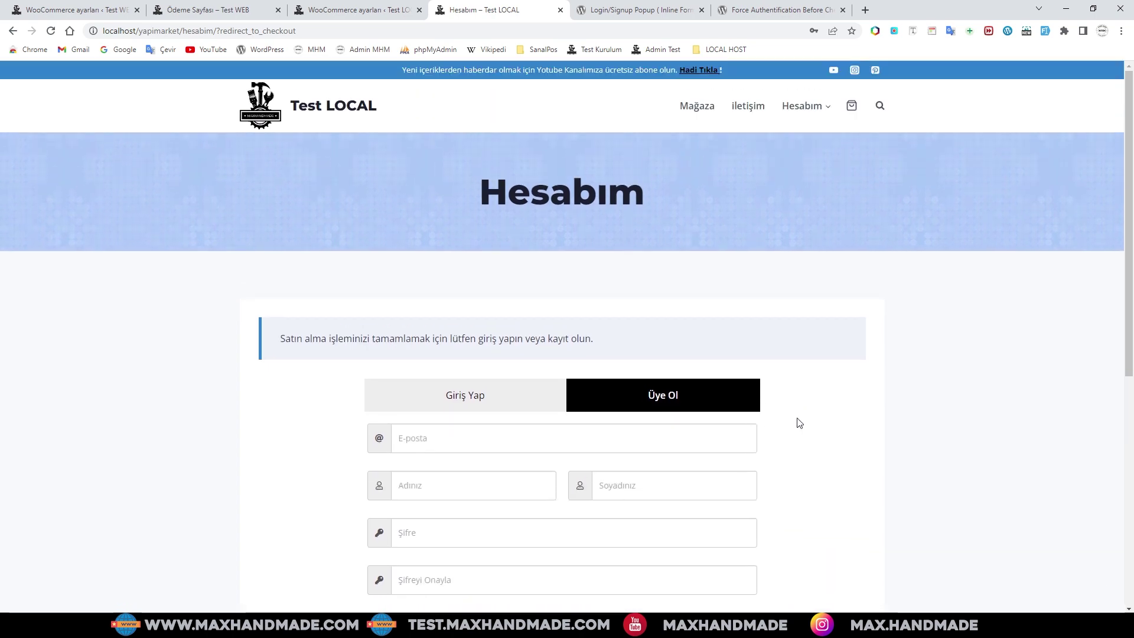
{"action": "scroll", "coordinate": [795, 422], "scroll_direction": "down", "scroll_amount": 2}
{"action": "scroll", "coordinate": [799, 423], "scroll_direction": "up", "scroll_amount": 2}
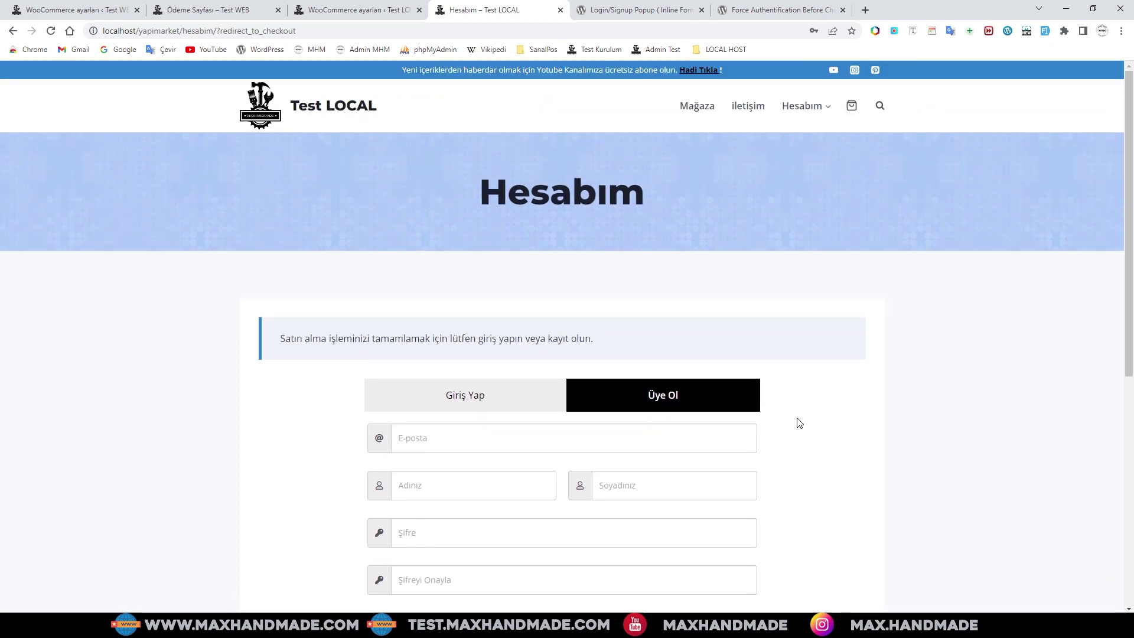